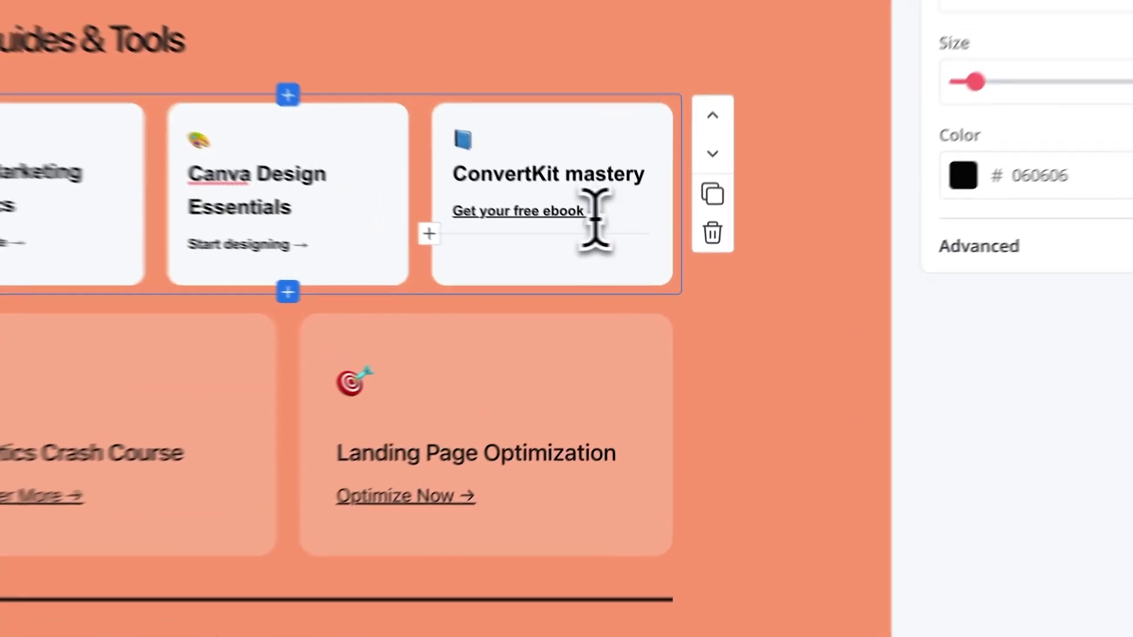
Replace the "Get your free ebook" link in the ConvertKit mastery card with a button whose label starts "GET THE GU".
{"action": "left_click_drag", "start_coordinate": [628, 258], "coordinate": [541, 256]}
{"action": "key", "text": "BackSpace"}
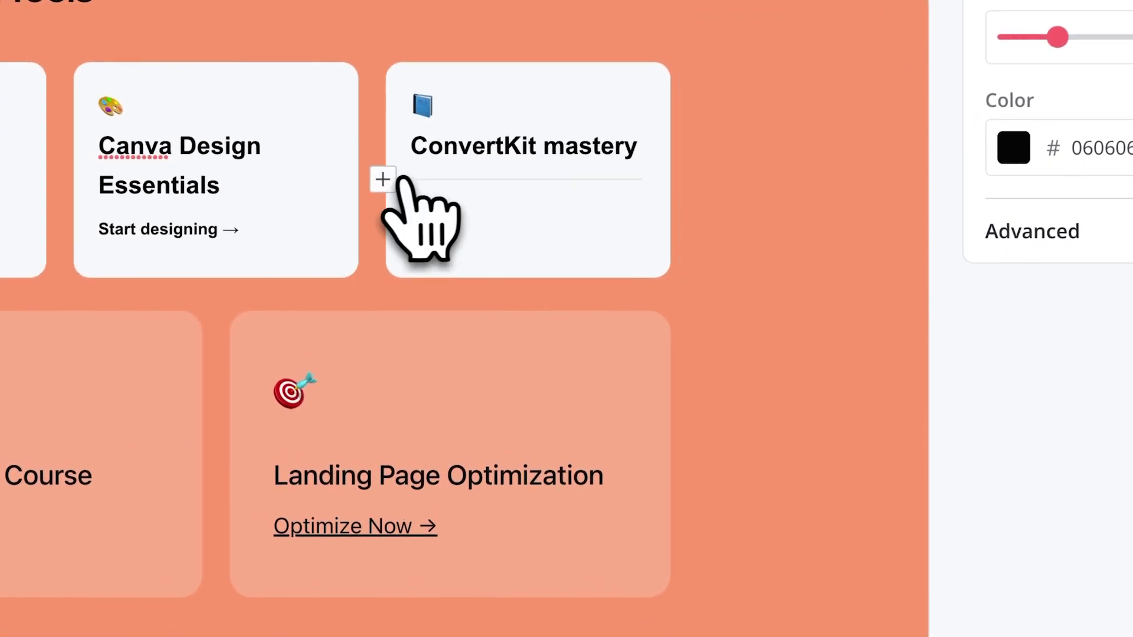
{"action": "left_click", "coordinate": [526, 249]}
{"action": "left_click", "coordinate": [531, 512]}
{"action": "type", "text": "GET THE GU"}
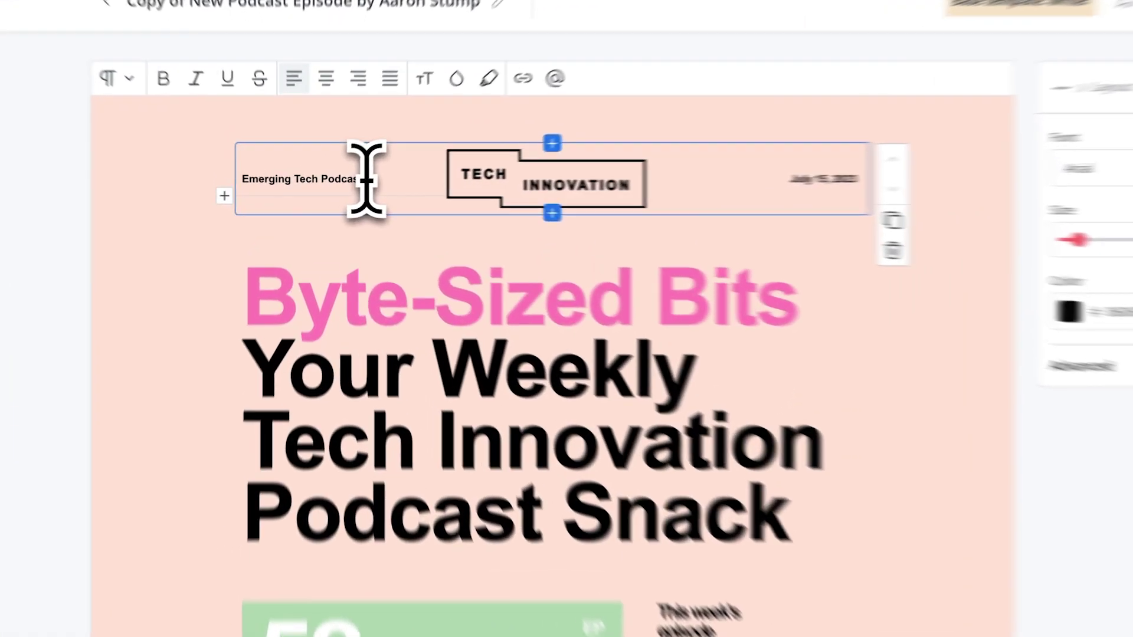
Remove the "Emerging Tech Podcast" text from the header beside the Tech Innovation logo.
{"action": "left_click_drag", "start_coordinate": [367, 177], "coordinate": [38, 240]}
{"action": "key", "text": "BackSpace"}
{"action": "left_click", "coordinate": [201, 197]}
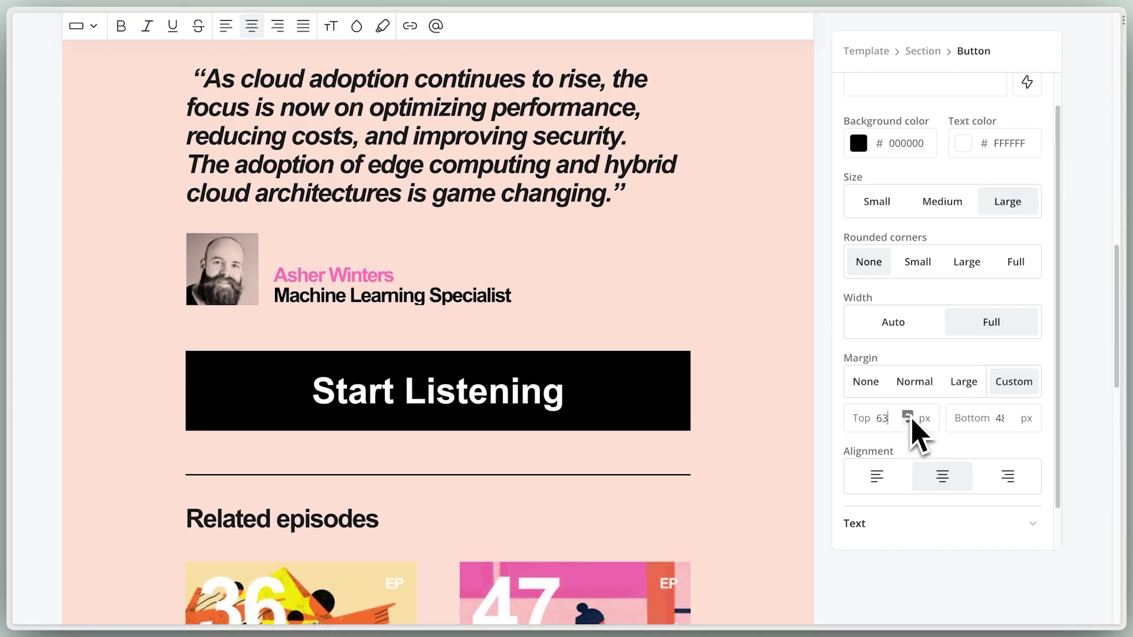
Adjust the custom top margin of the Start Listening button.
{"action": "left_click_drag", "start_coordinate": [912, 417], "coordinate": [912, 417]}
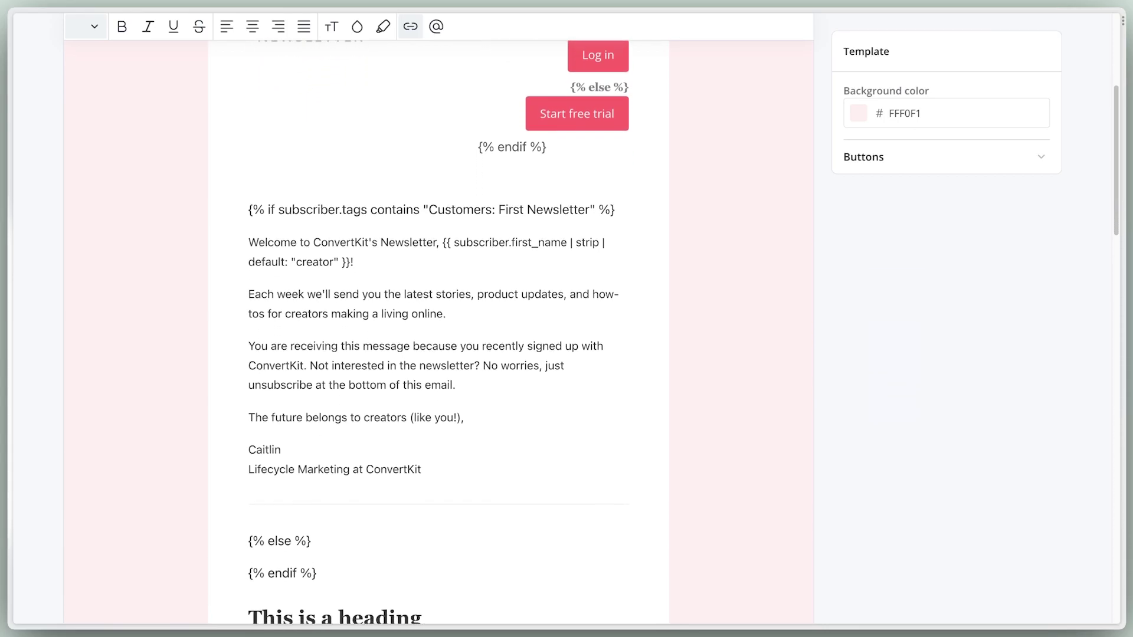
{"action": "scroll", "coordinate": [438, 331], "scroll_direction": "down", "scroll_amount": 1}
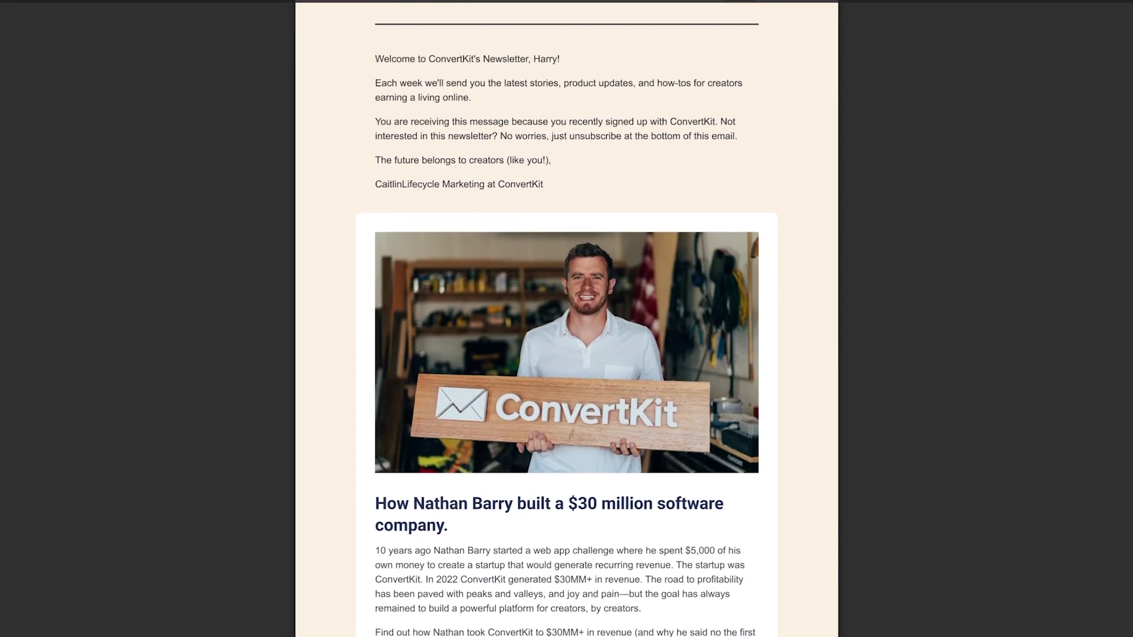
{"action": "scroll", "coordinate": [566, 319], "scroll_direction": "down", "scroll_amount": 3}
{"action": "scroll", "coordinate": [567, 319], "scroll_direction": "down", "scroll_amount": 4}
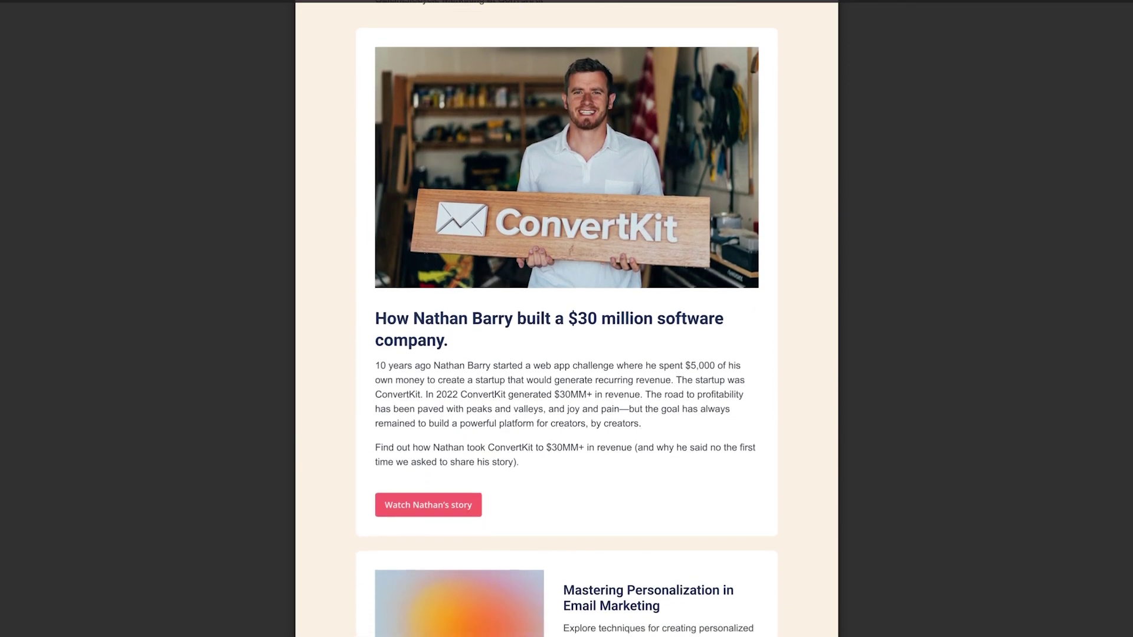
{"action": "scroll", "coordinate": [567, 319], "scroll_direction": "down", "scroll_amount": 2}
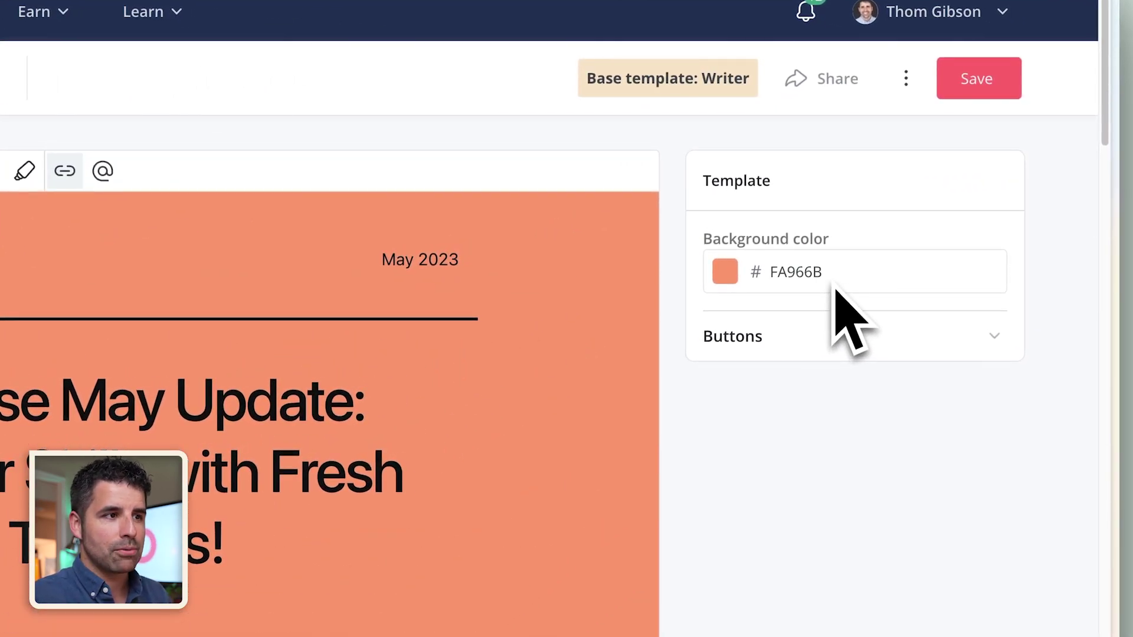
Set the background color of the whole newsletter template to the saved cream color FBF1E3.
{"action": "left_click", "coordinate": [66, 456]}
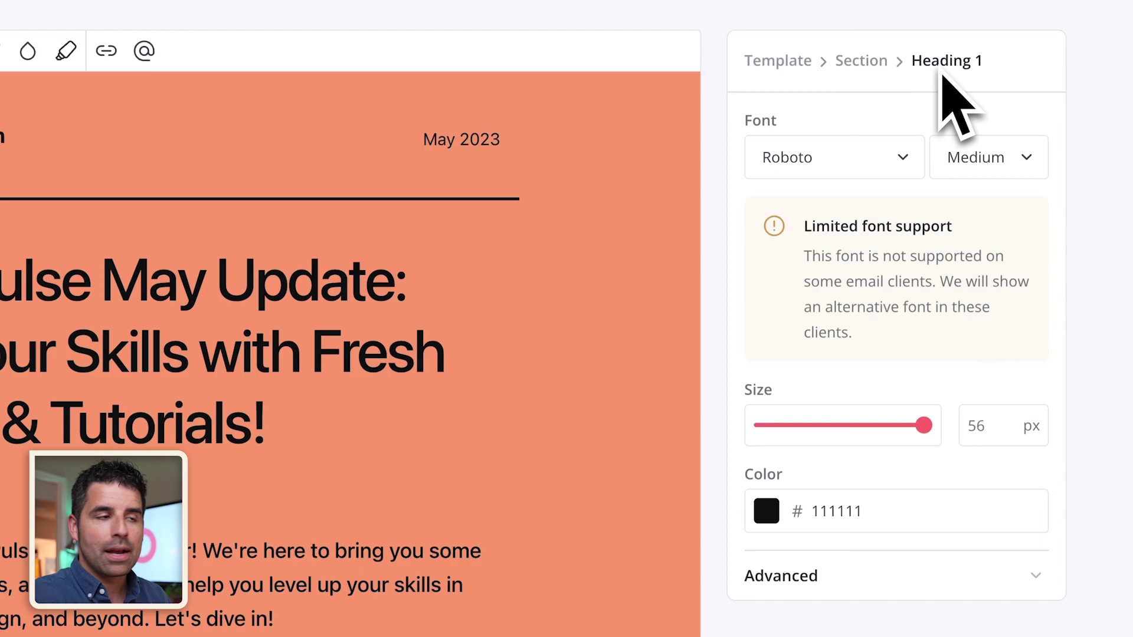
{"action": "left_click", "coordinate": [862, 64]}
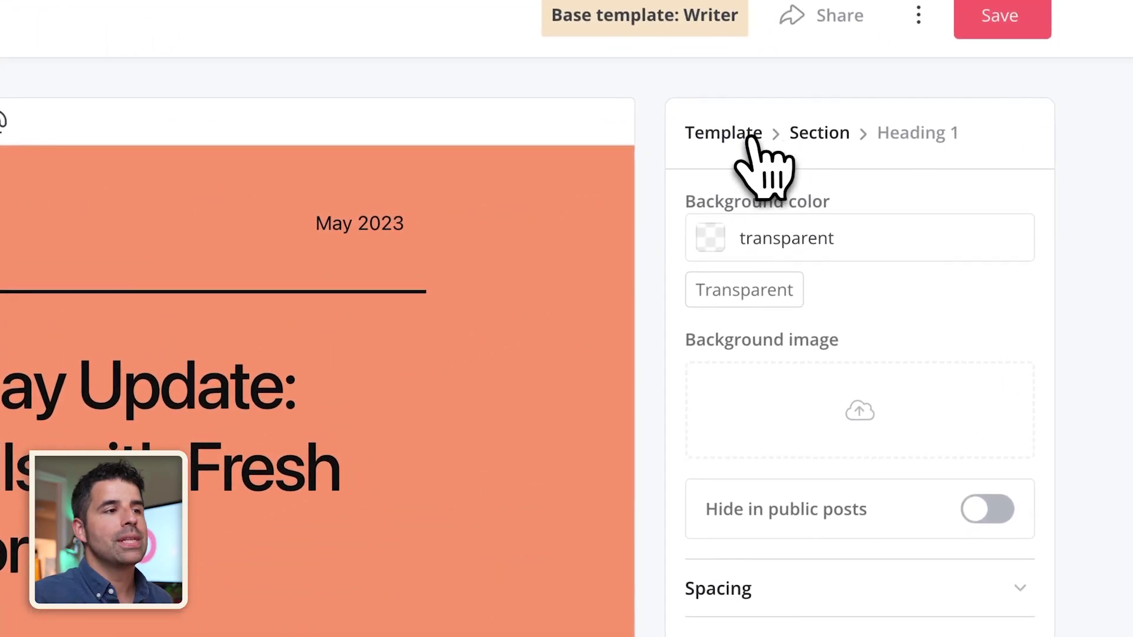
{"action": "left_click", "coordinate": [874, 152]}
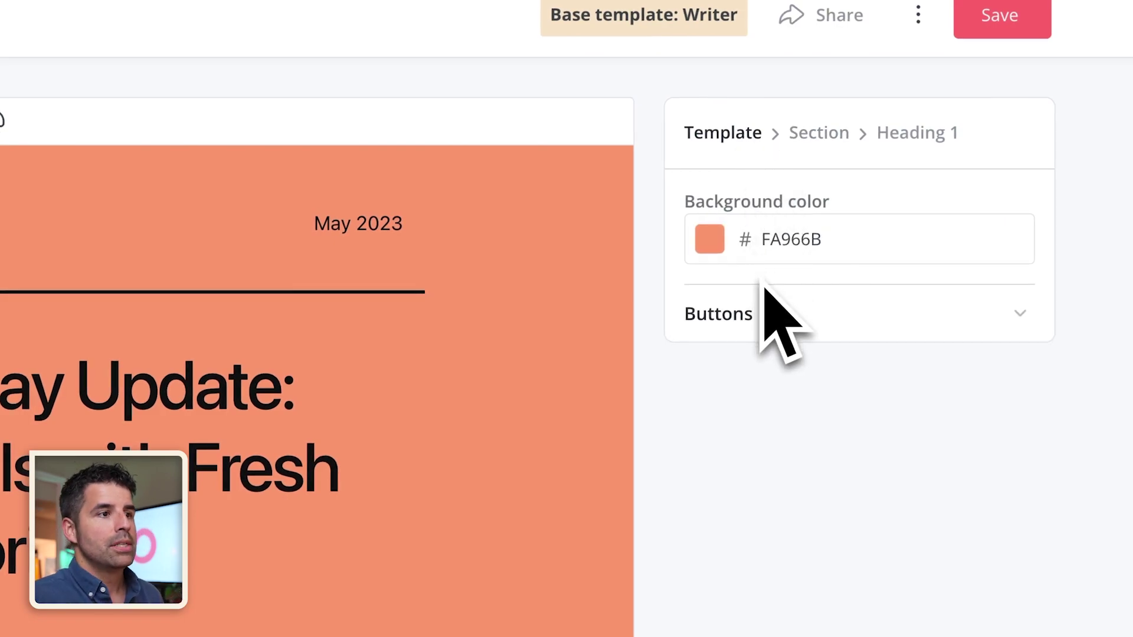
{"action": "left_click", "coordinate": [812, 241]}
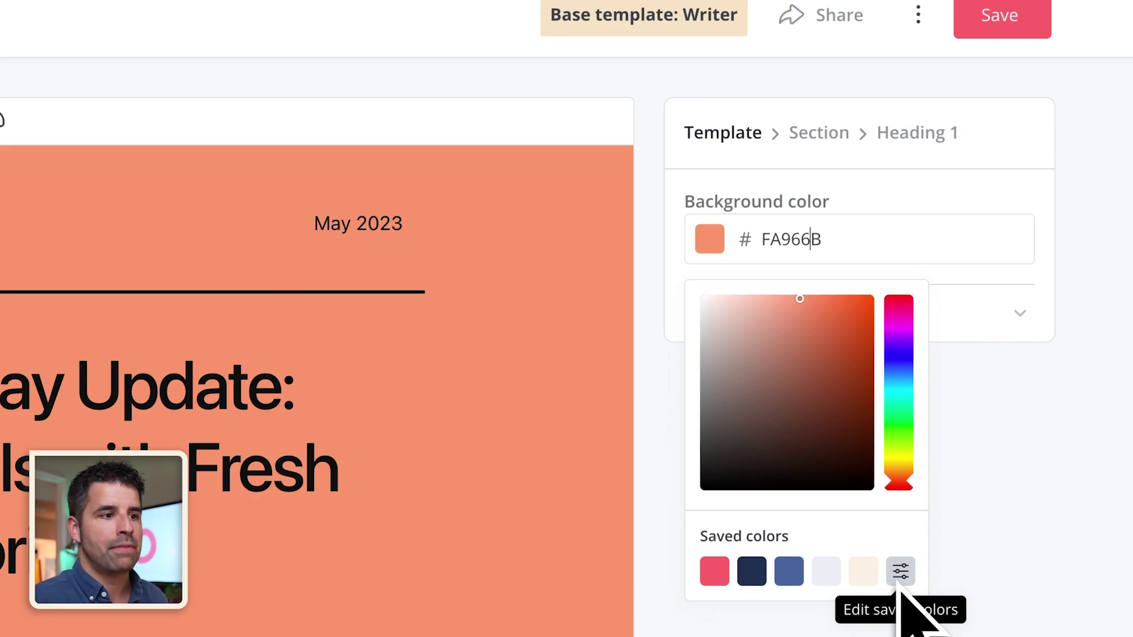
{"action": "left_click", "coordinate": [863, 571]}
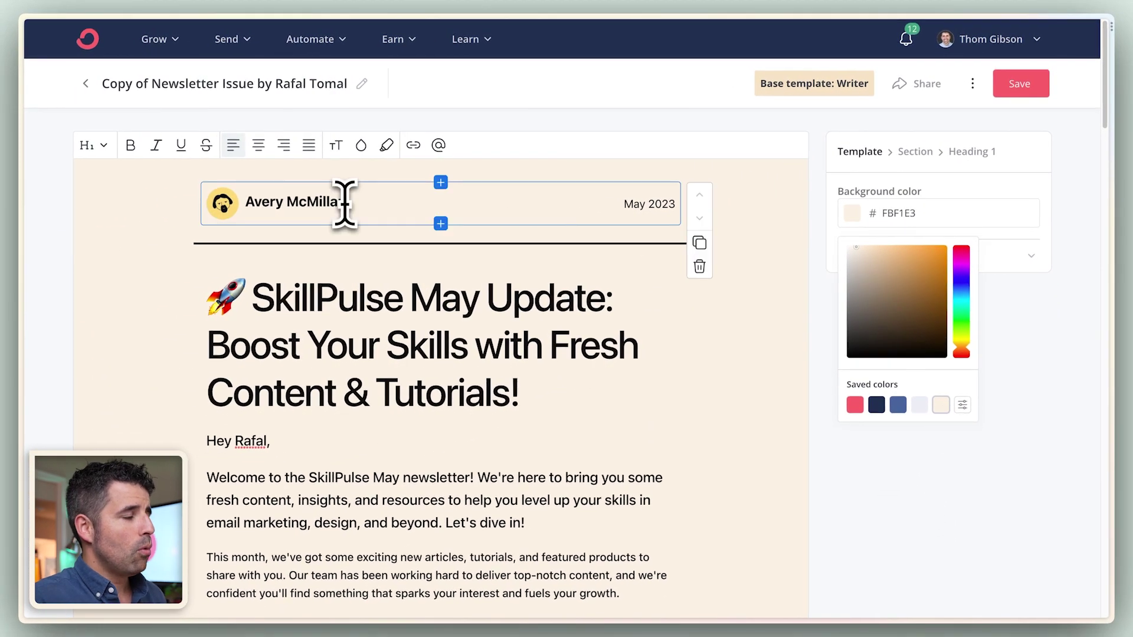
Delete the author name beside the avatar in the newsletter header.
{"action": "left_click", "coordinate": [345, 204]}
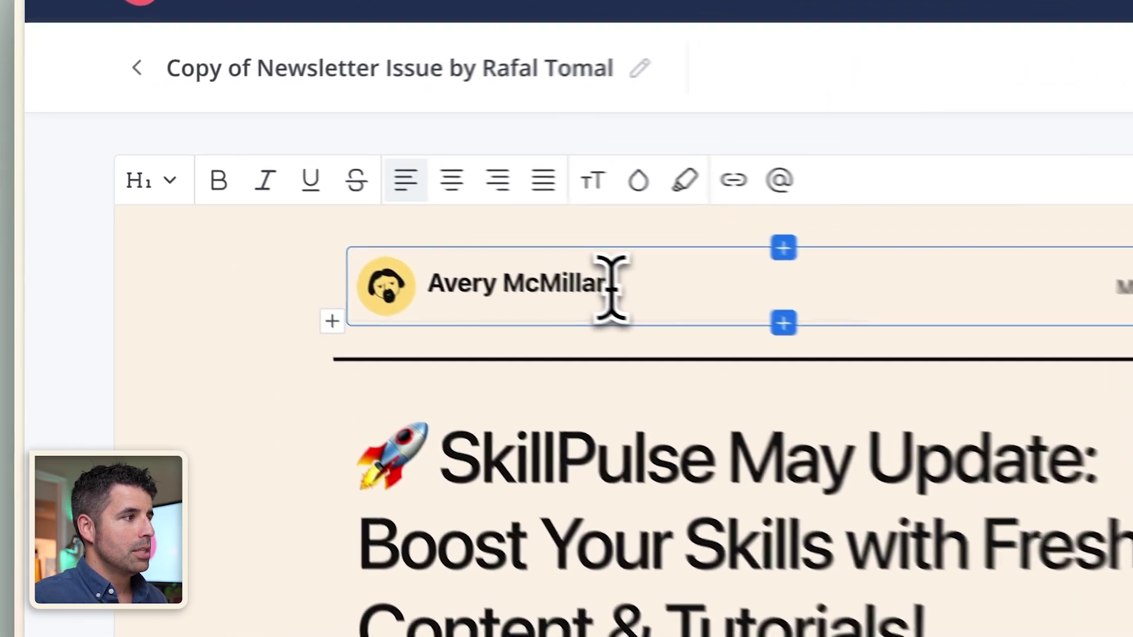
{"action": "left_click_drag", "start_coordinate": [345, 203], "coordinate": [248, 204]}
{"action": "key", "text": "BackSpace"}
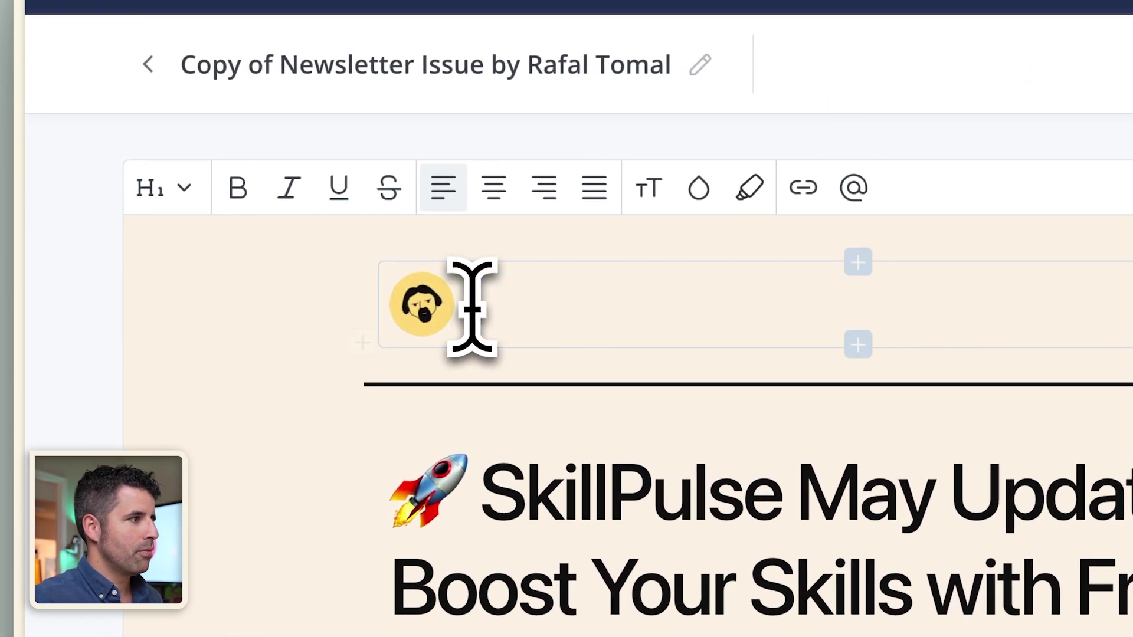
Replace the header's avatar image with the ConvertKit logo from the image library.
{"action": "left_click", "coordinate": [419, 311]}
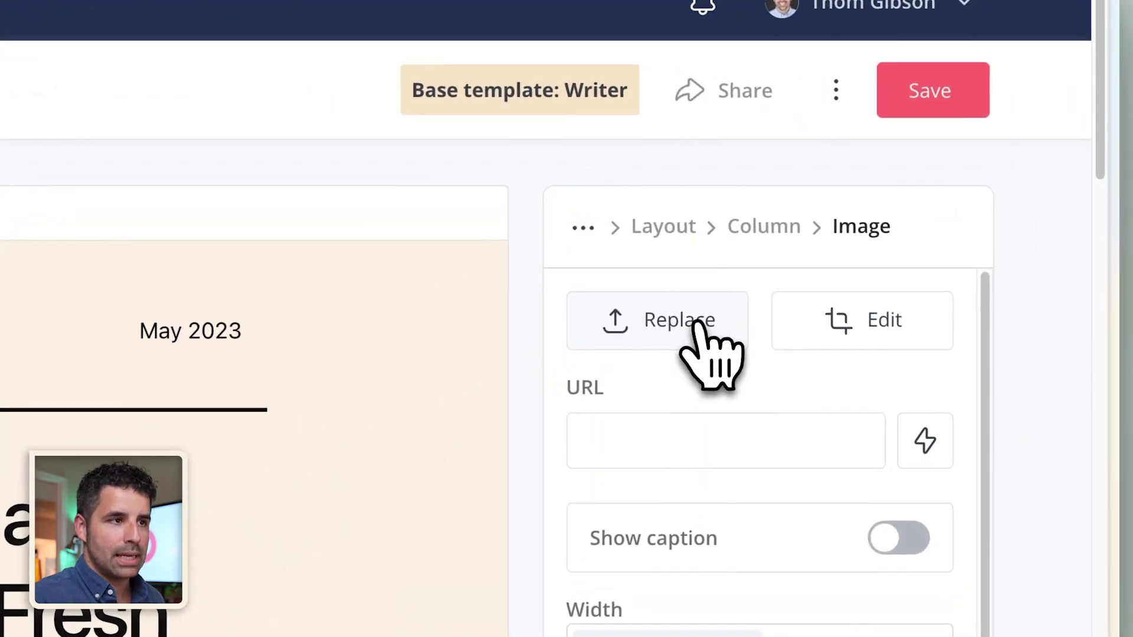
{"action": "left_click", "coordinate": [895, 198]}
{"action": "scroll", "coordinate": [293, 498], "scroll_direction": "down", "scroll_amount": 8}
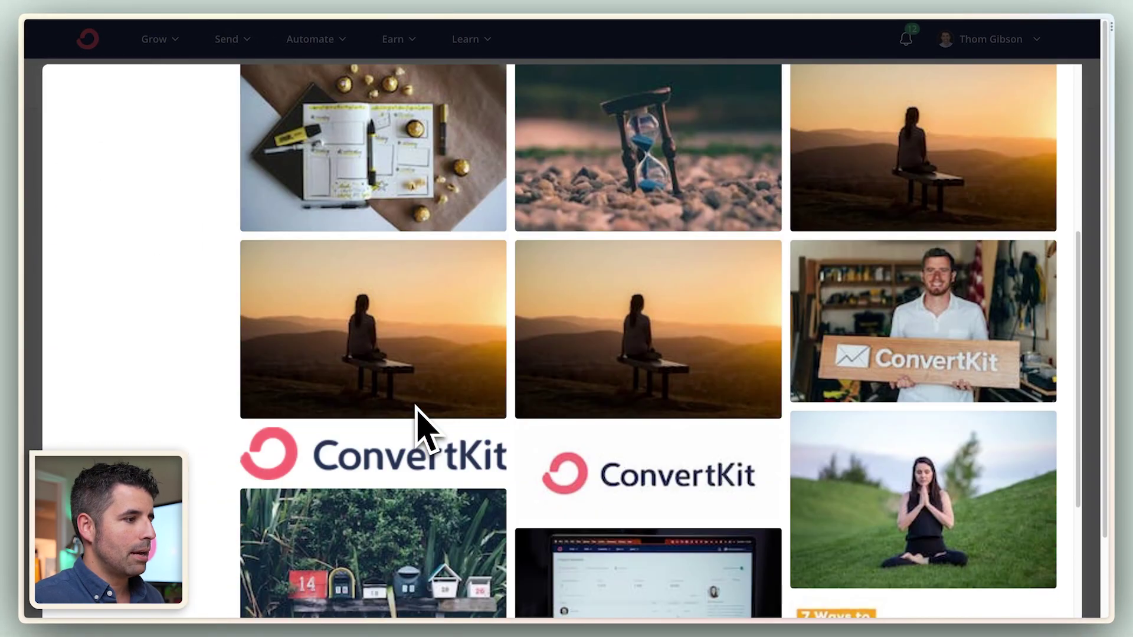
{"action": "scroll", "coordinate": [416, 406], "scroll_direction": "down", "scroll_amount": 1}
{"action": "left_click", "coordinate": [395, 437]}
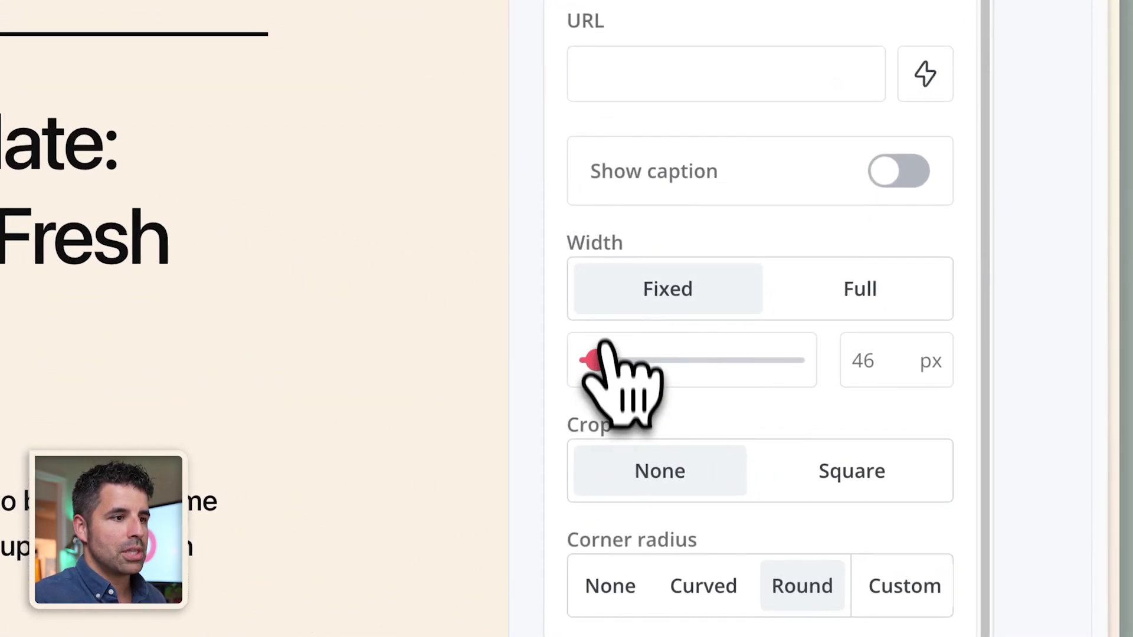
Set the fixed width of the ConvertKit logo in the header to 191 px.
{"action": "left_click_drag", "start_coordinate": [853, 403], "coordinate": [858, 403]}
{"action": "left_click_drag", "start_coordinate": [608, 367], "coordinate": [635, 369]}
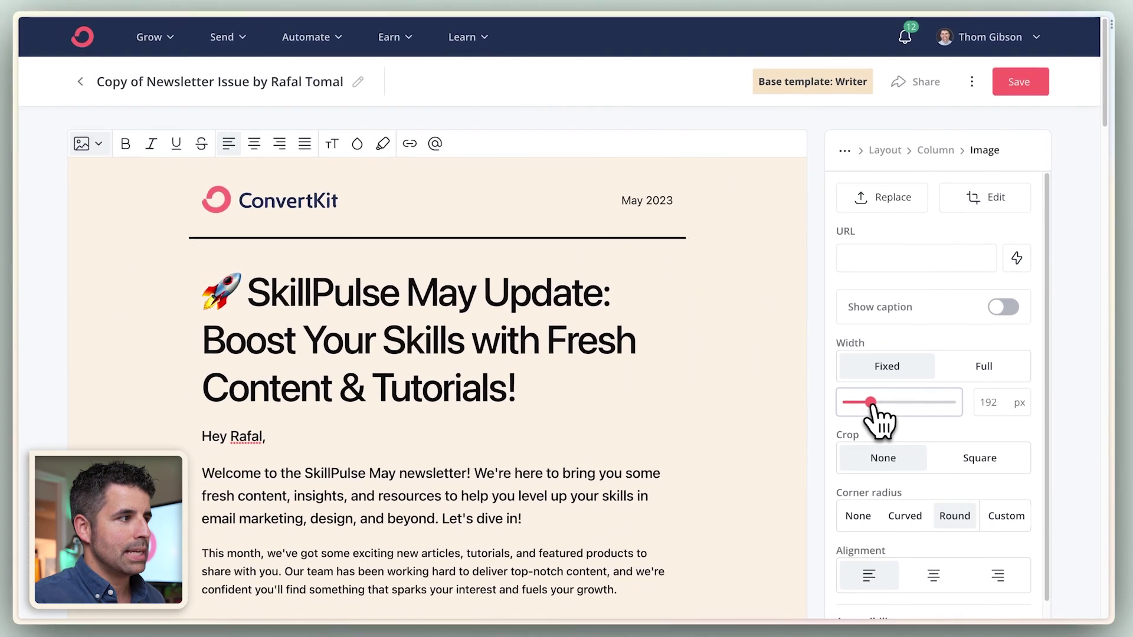
{"action": "left_click_drag", "start_coordinate": [879, 419], "coordinate": [879, 420]}
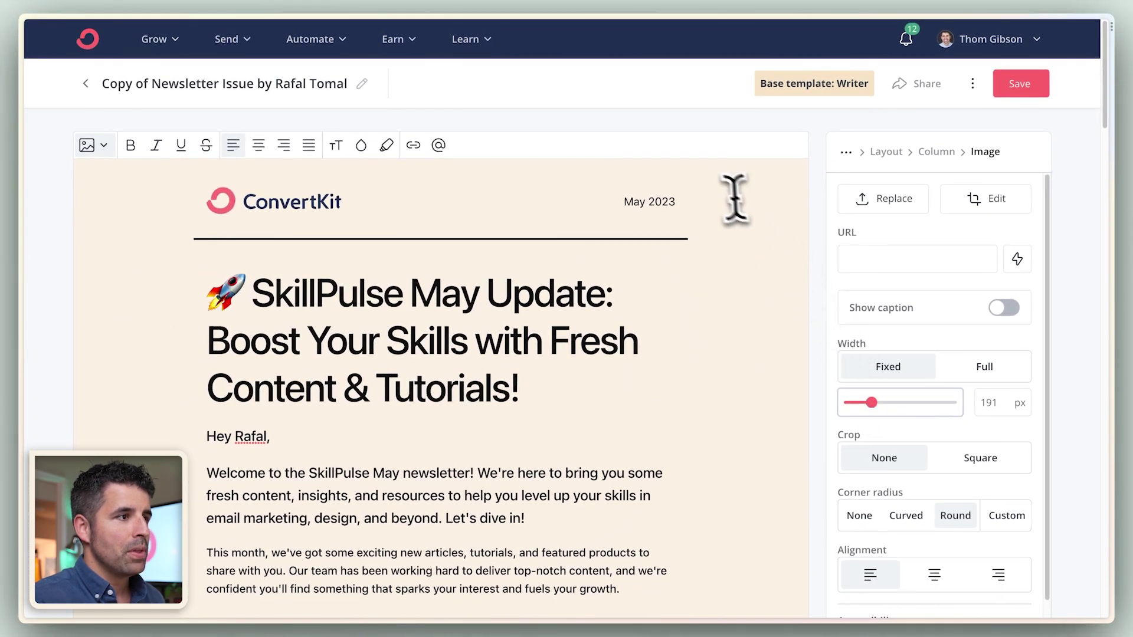
Replace the "May 2023" date in the header with a button labelled "LOGIN".
{"action": "left_click_drag", "start_coordinate": [683, 202], "coordinate": [627, 203]}
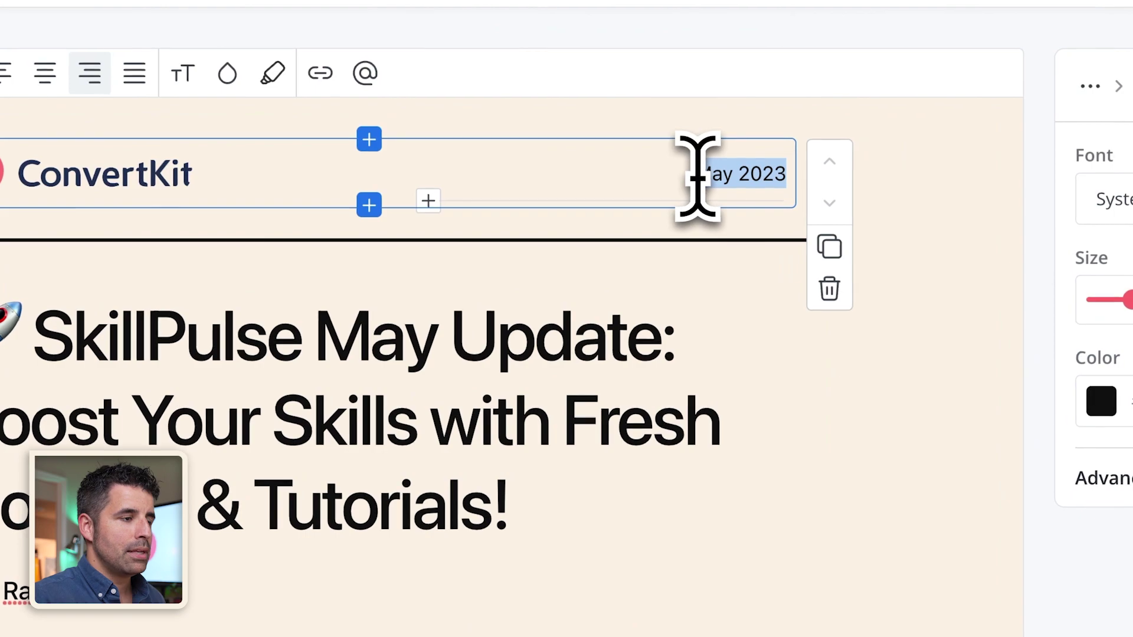
{"action": "key", "text": "BackSpace"}
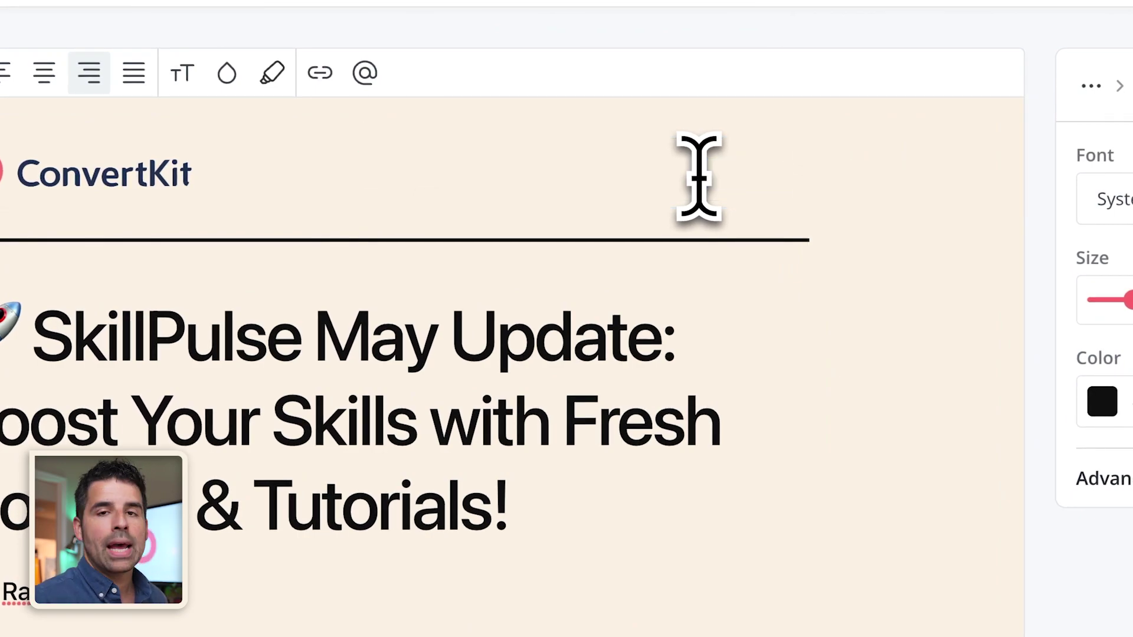
{"action": "left_click", "coordinate": [695, 177]}
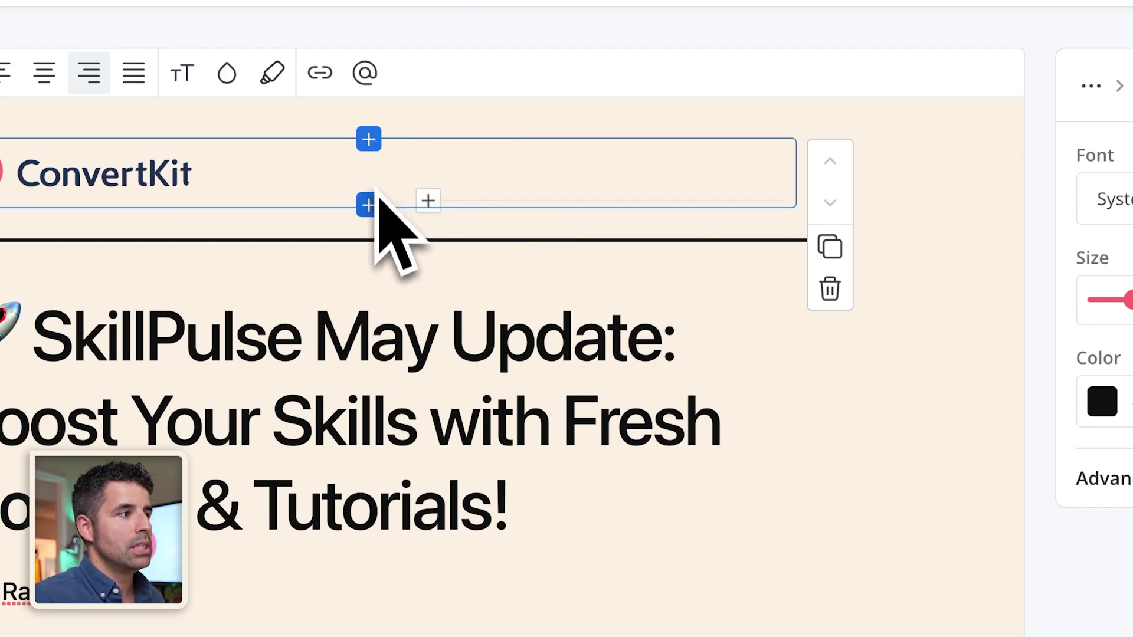
{"action": "left_click", "coordinate": [428, 202]}
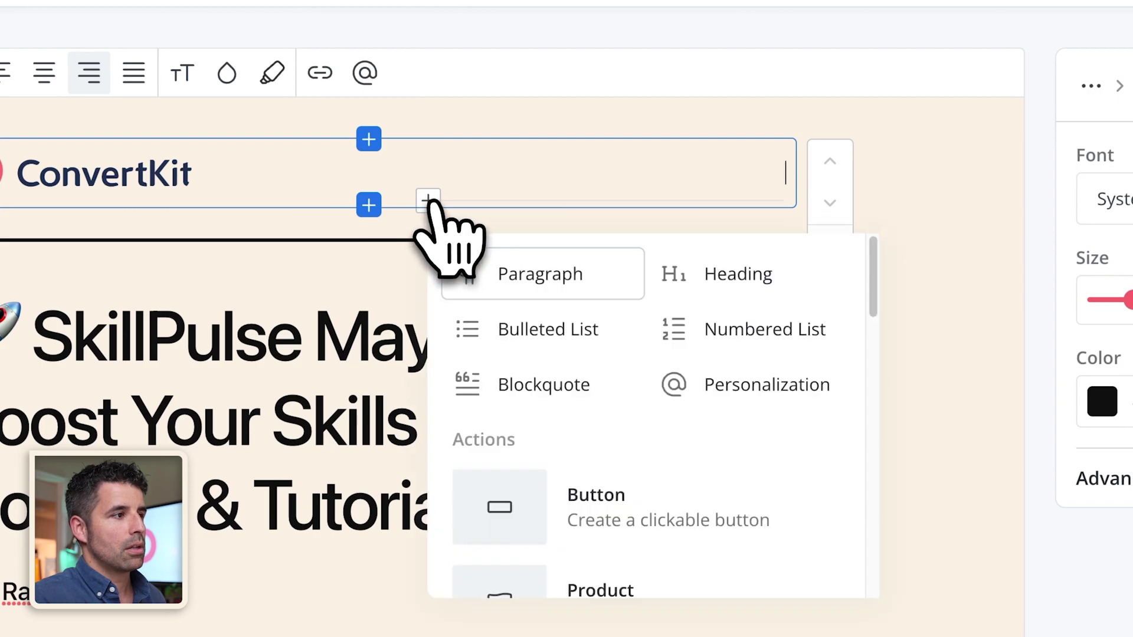
{"action": "left_click", "coordinate": [597, 502]}
{"action": "type", "text": "LO"}
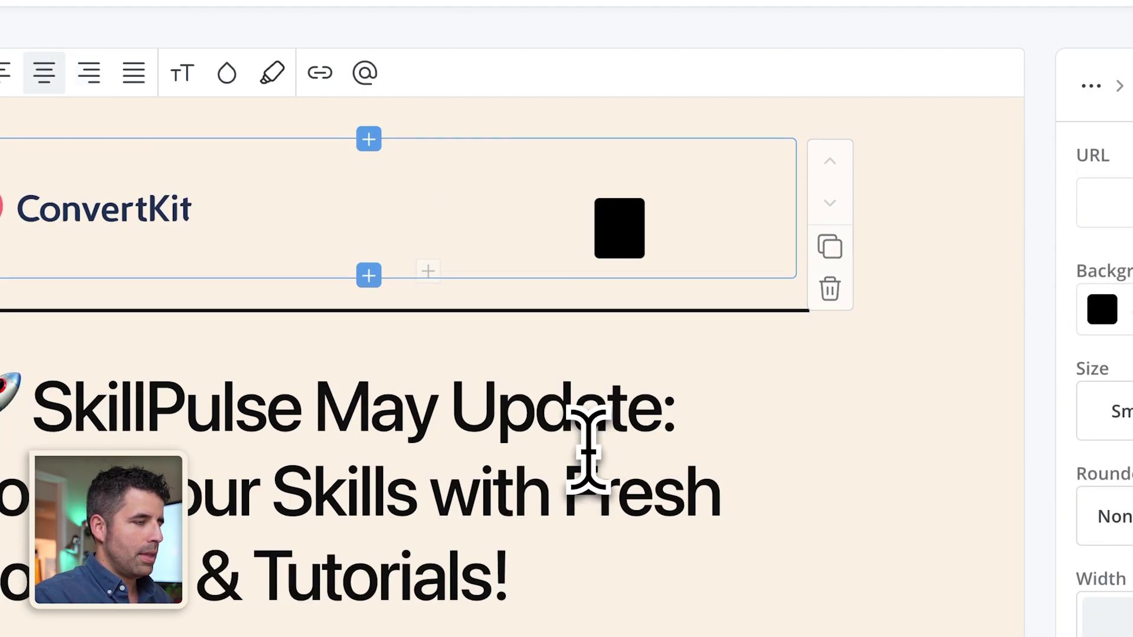
{"action": "type", "text": "GIN"}
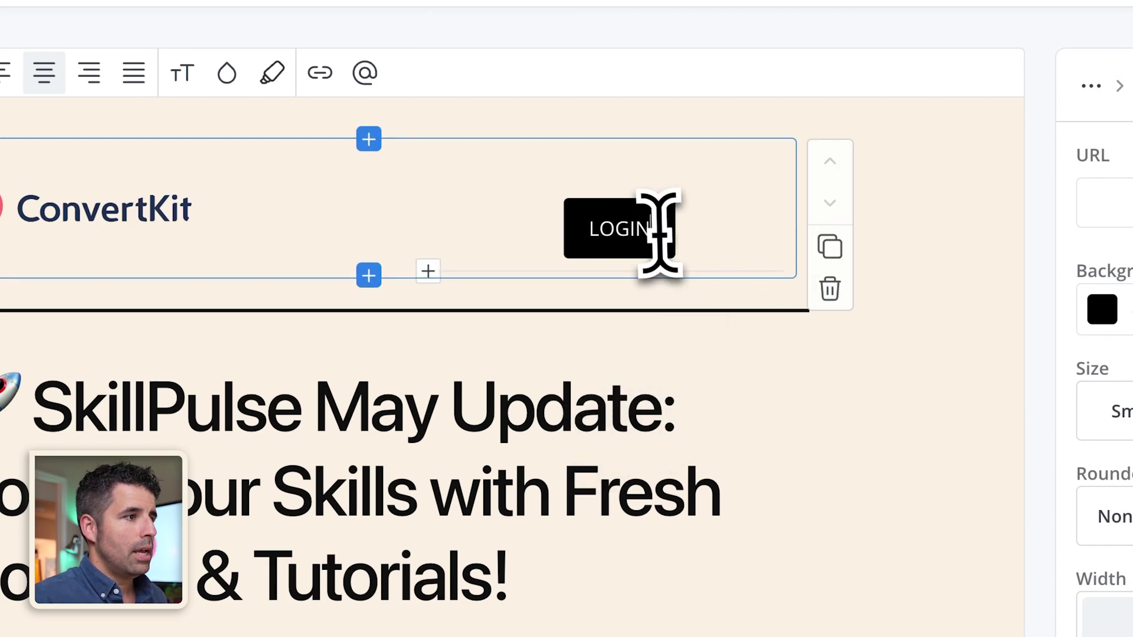
Make the LOGIN button's label bold and align the button to the right of its column.
{"action": "left_click_drag", "start_coordinate": [657, 229], "coordinate": [589, 231]}
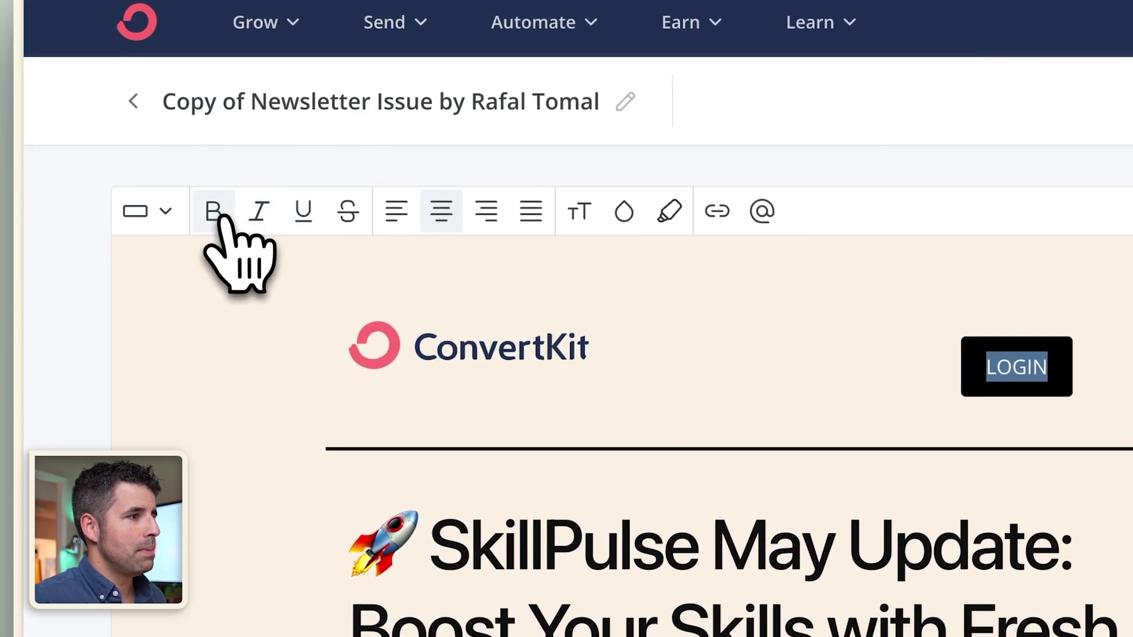
{"action": "left_click", "coordinate": [223, 217]}
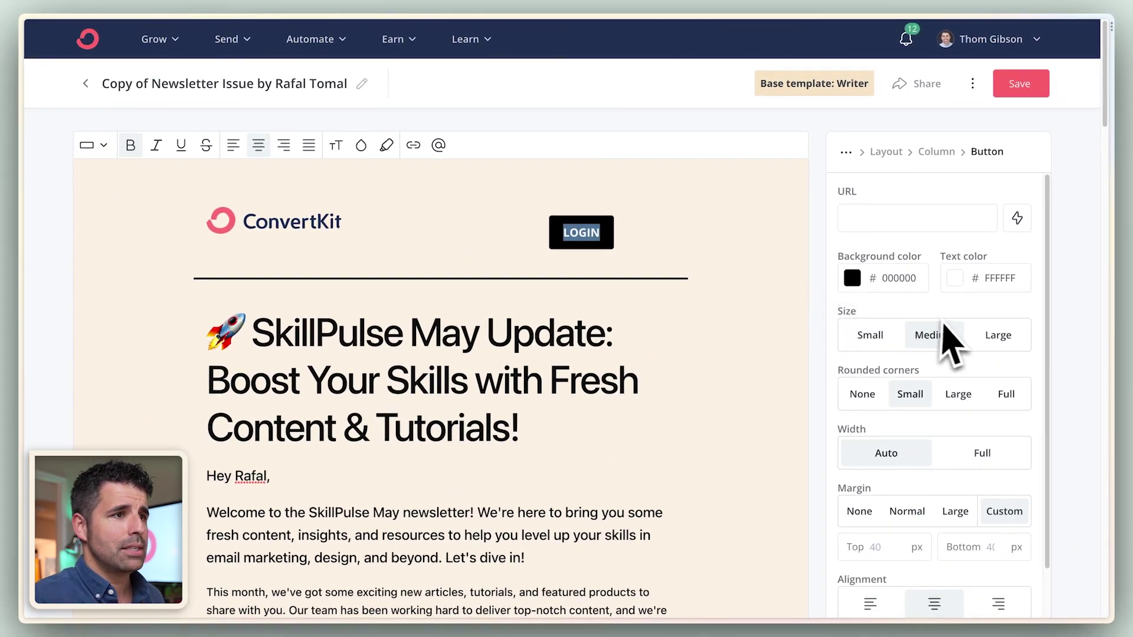
{"action": "scroll", "coordinate": [999, 442], "scroll_direction": "down", "scroll_amount": 3}
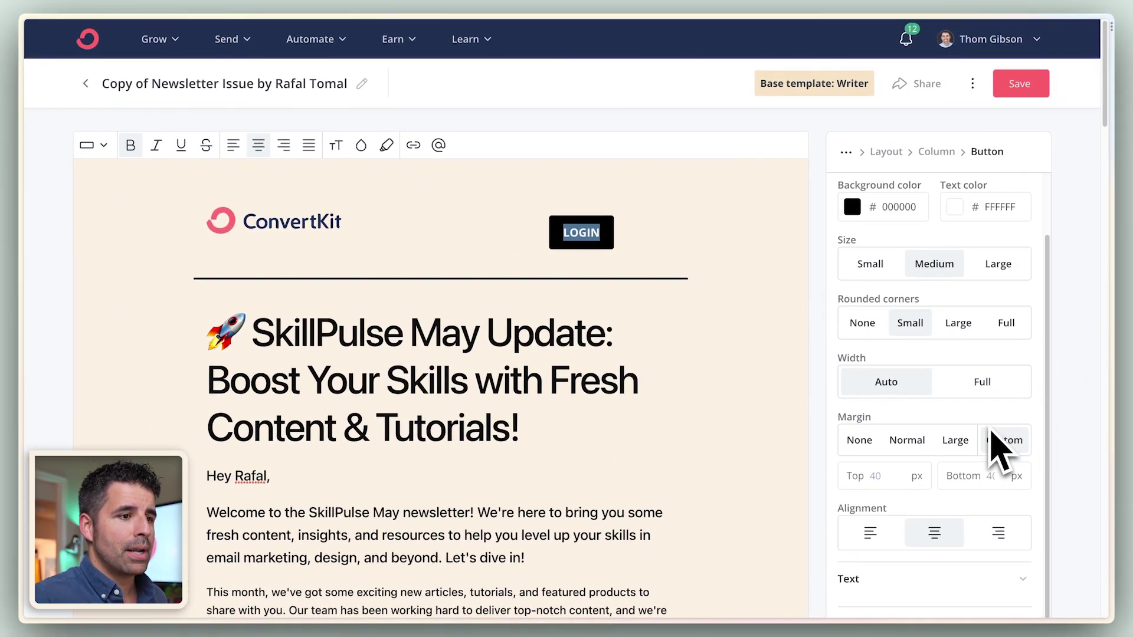
{"action": "left_click", "coordinate": [998, 522]}
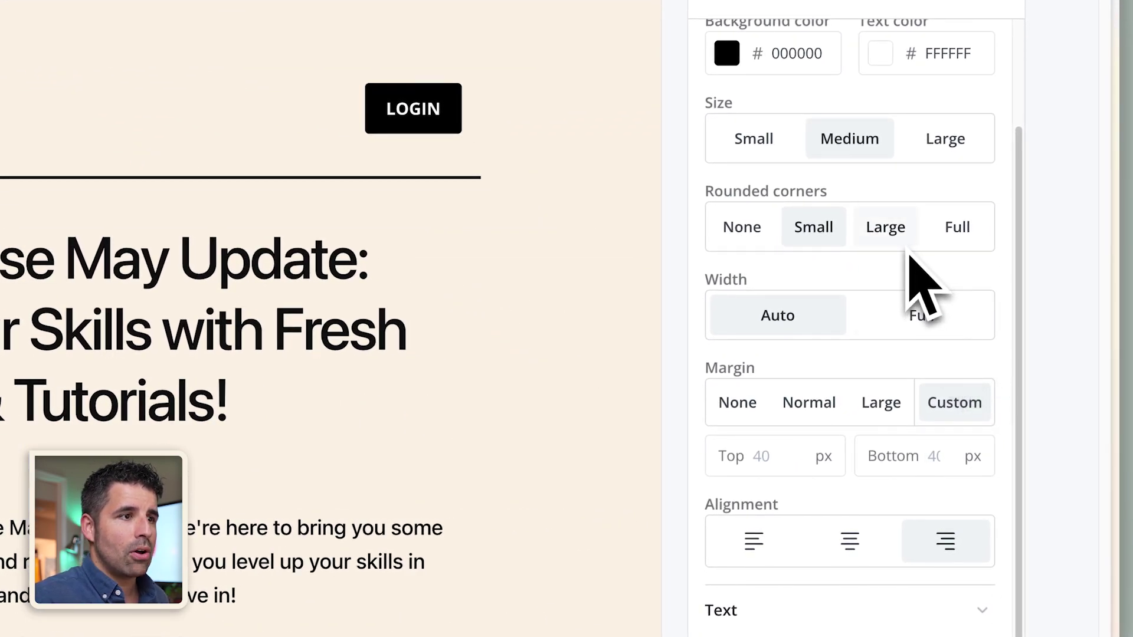
Set the LOGIN button's background color to the saved pink-red color FB6068.
{"action": "scroll", "coordinate": [907, 255], "scroll_direction": "up", "scroll_amount": 2}
{"action": "scroll", "coordinate": [911, 259], "scroll_direction": "up", "scroll_amount": 1}
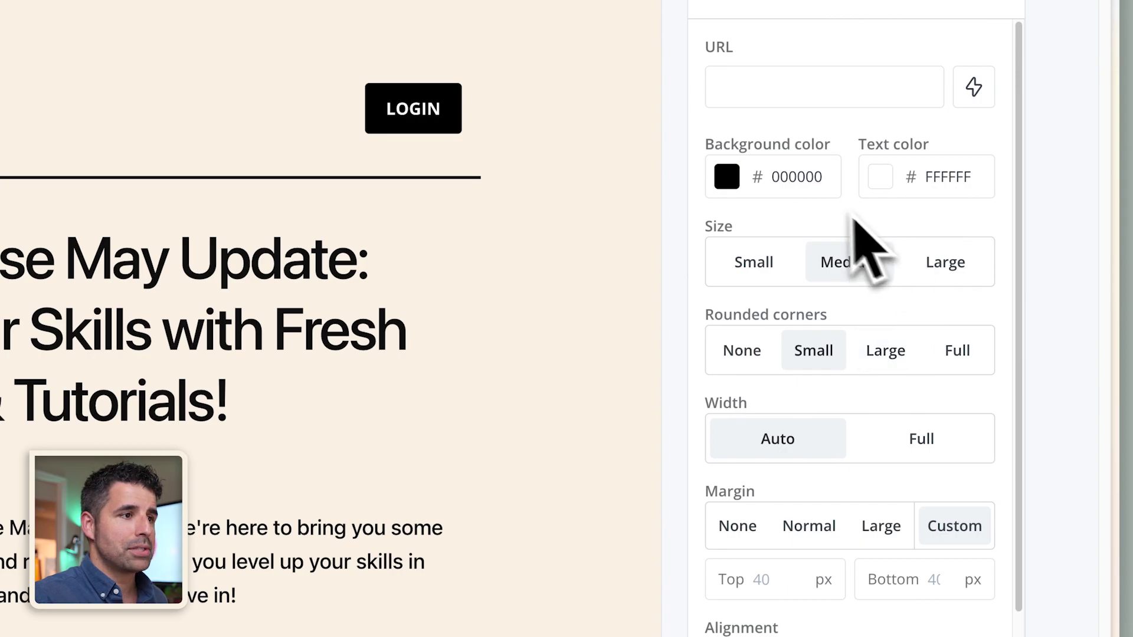
{"action": "left_click", "coordinate": [778, 175]}
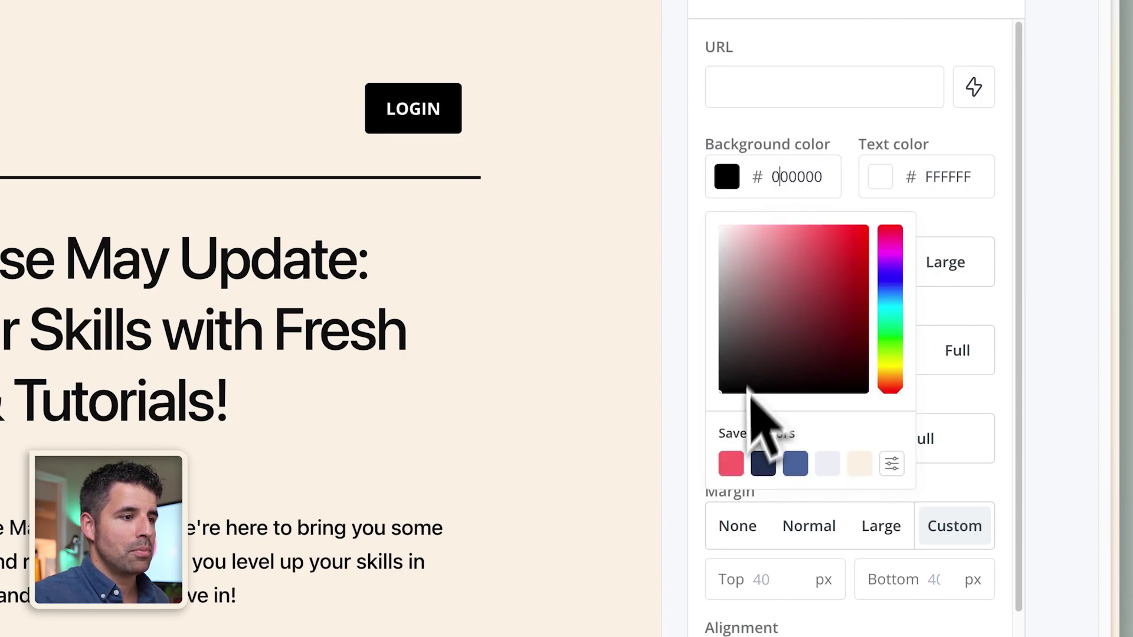
{"action": "left_click", "coordinate": [732, 465]}
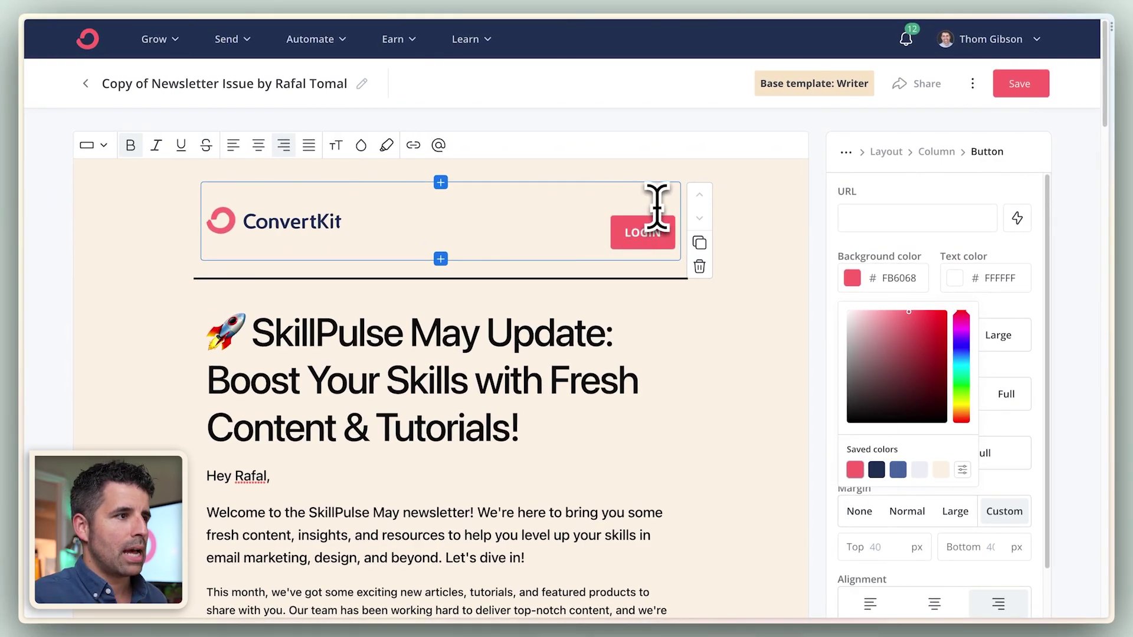
Delete the empty text line above the LOGIN button in the header.
{"action": "left_click", "coordinate": [657, 207]}
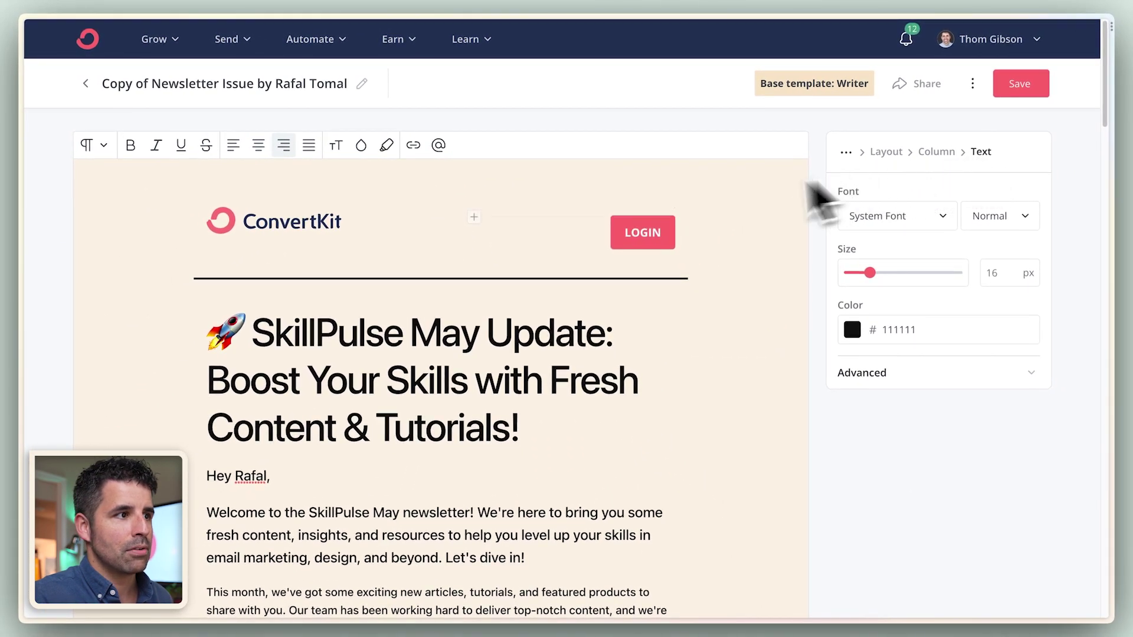
{"action": "key", "text": "BackSpace"}
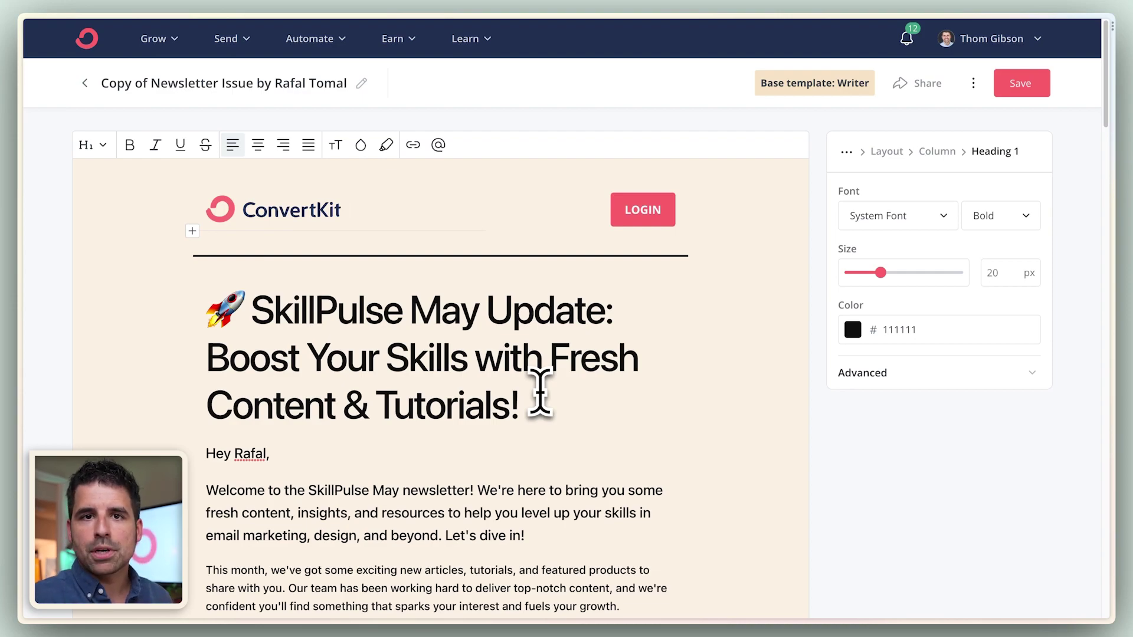
{"action": "scroll", "coordinate": [540, 393], "scroll_direction": "down", "scroll_amount": 1}
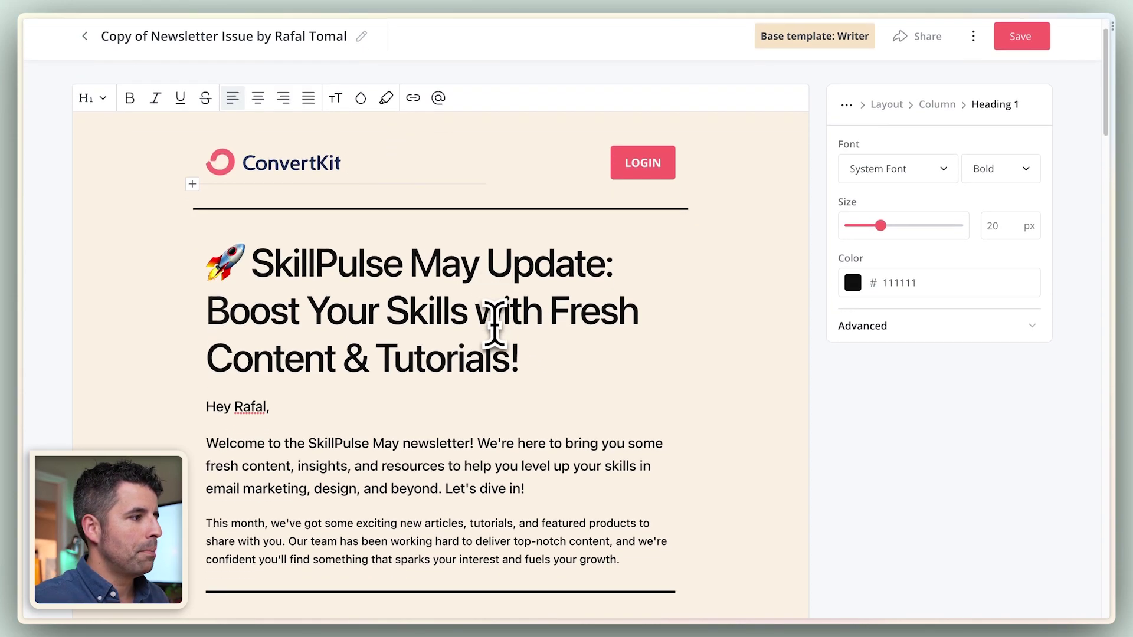
Delete the SkillPulse May Update heading, the greeting and the welcome paragraph, including the empty heading lines left behind.
{"action": "left_click_drag", "start_coordinate": [216, 254], "coordinate": [532, 485]}
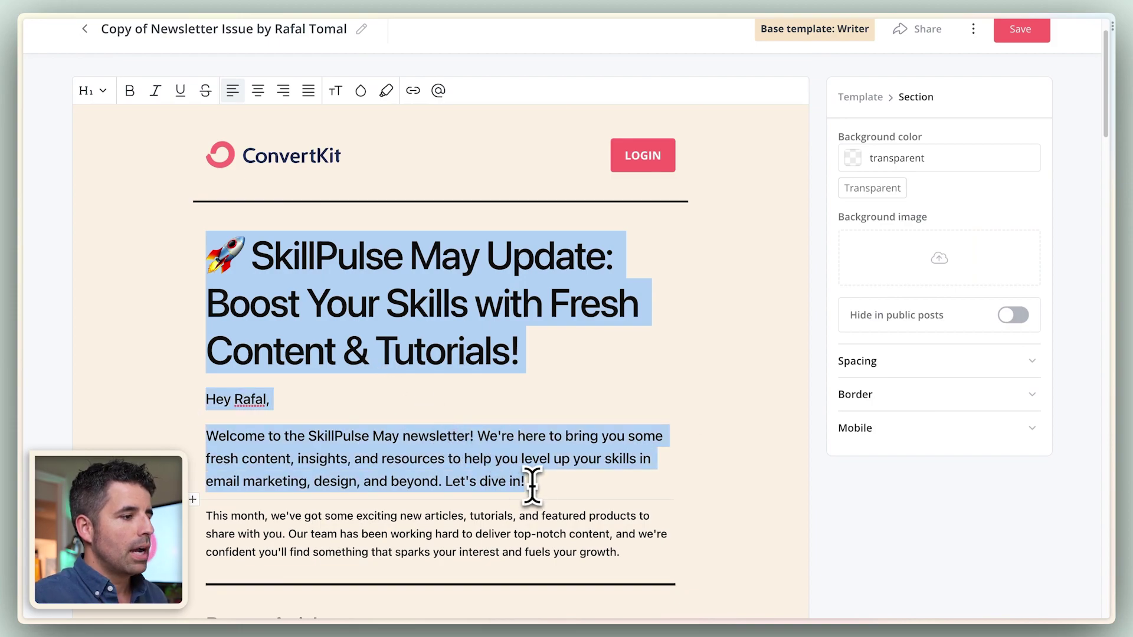
{"action": "scroll", "coordinate": [484, 524], "scroll_direction": "down", "scroll_amount": 1}
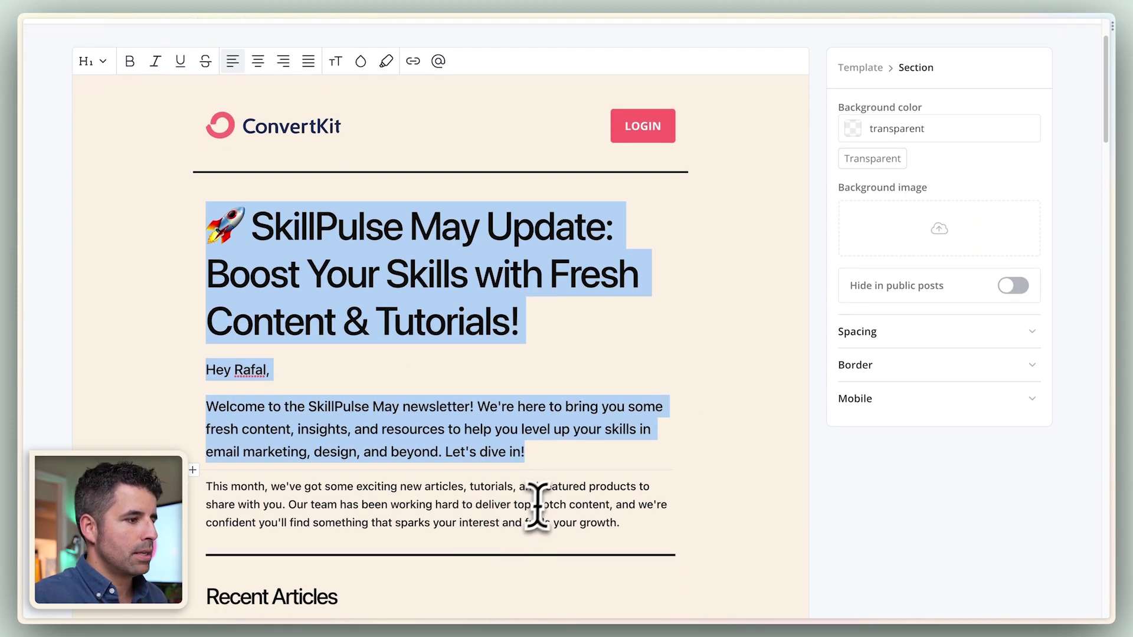
{"action": "key", "text": "BackSpace"}
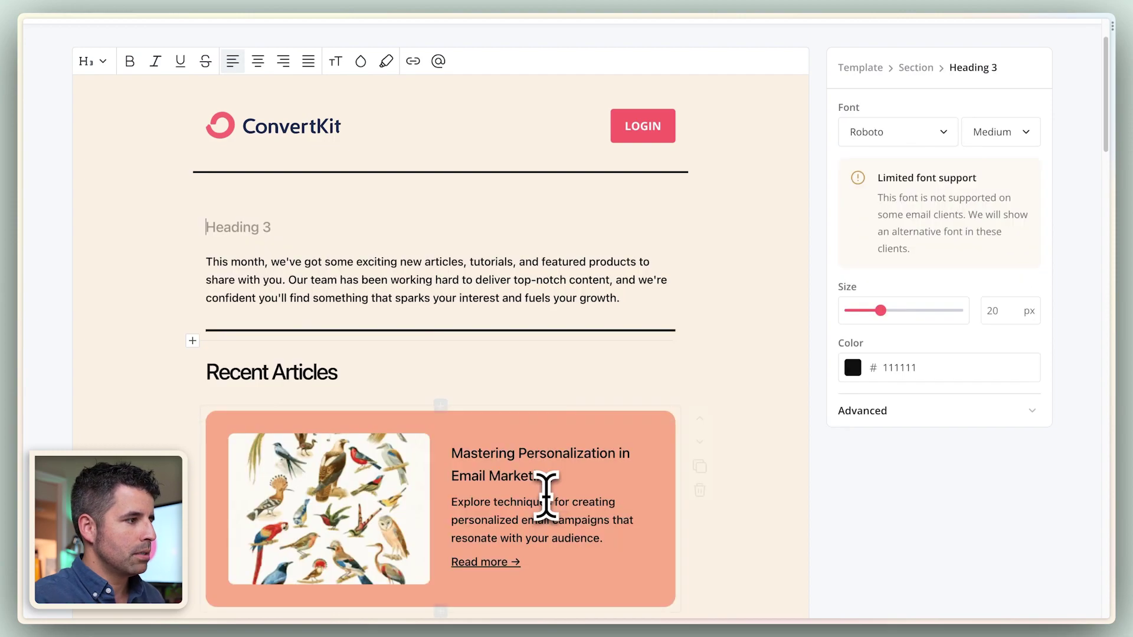
{"action": "key", "text": "BackSpace"}
{"action": "key", "text": "BackSpace"}
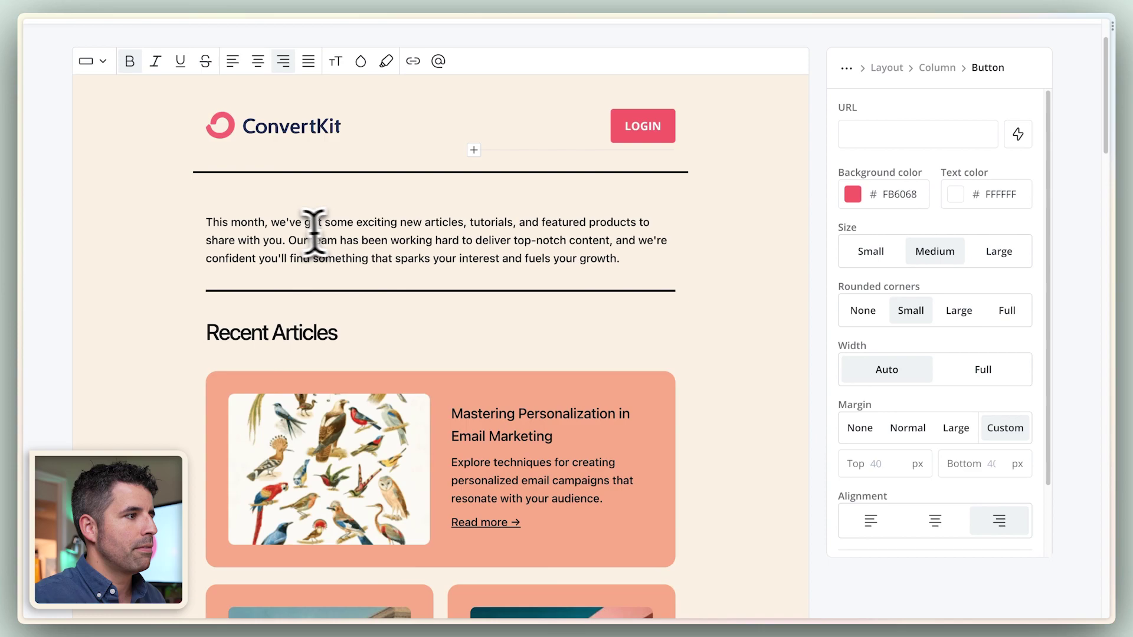
Replace the "This month" paragraph with "Hey {{ subscriber.first_name | strip | default: "there" }},", "Welcome to another issue of the newsletter!" and "-The ConvertKit team".
{"action": "left_click_drag", "start_coordinate": [208, 222], "coordinate": [618, 258]}
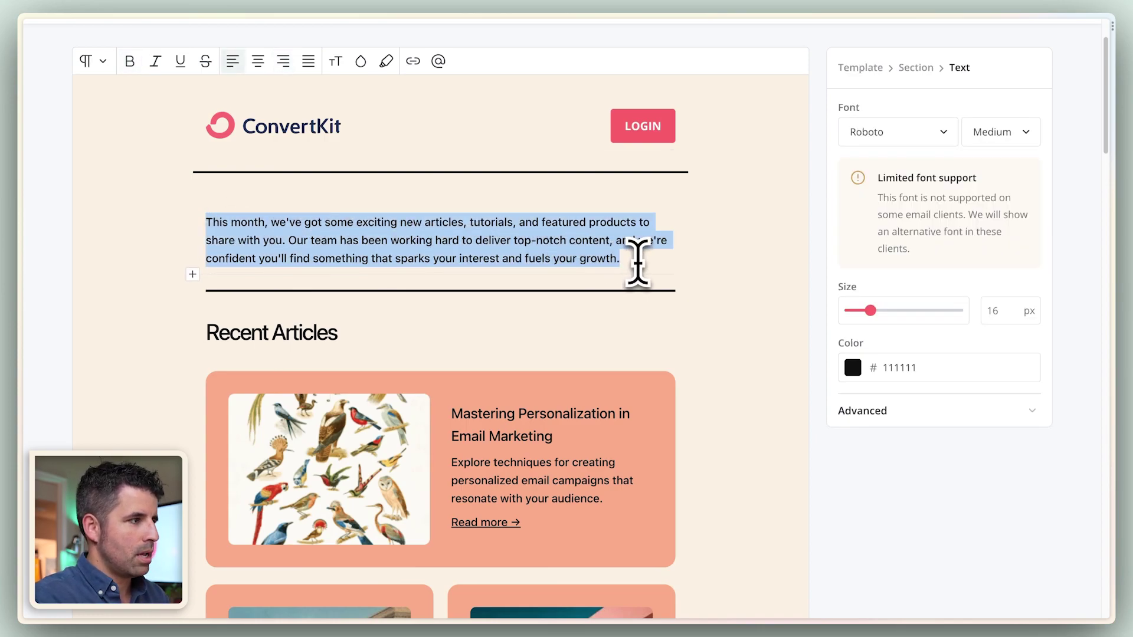
{"action": "type", "text": "Hey {{ subscriber.first_name | strip | default: \"there\" }}, Welcome to another issue of the newsletter! -The ConvertKit team"}
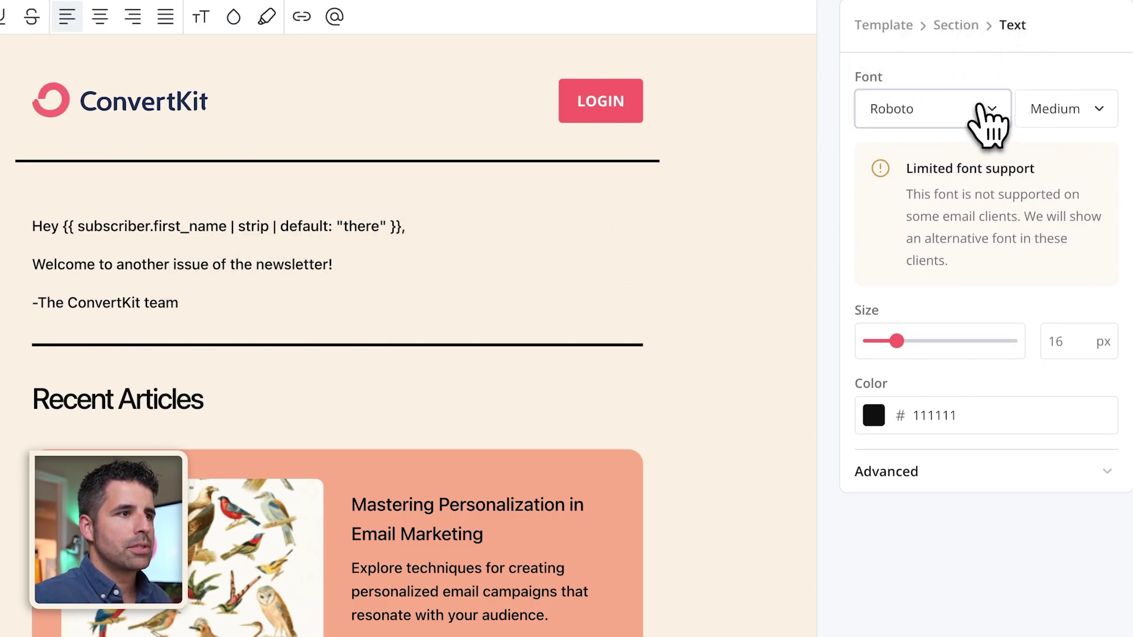
Set the intro text's font to Arial and its size to 18 px.
{"action": "left_click", "coordinate": [981, 109]}
{"action": "scroll", "coordinate": [961, 260], "scroll_direction": "up", "scroll_amount": 2}
{"action": "left_click", "coordinate": [933, 195]}
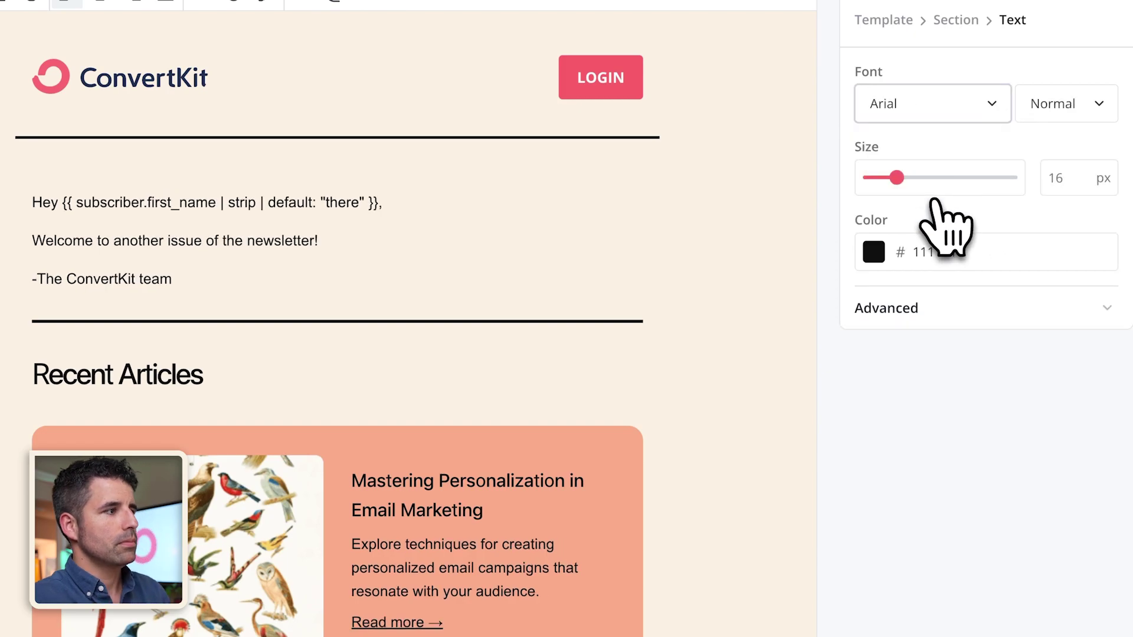
{"action": "left_click_drag", "start_coordinate": [898, 178], "coordinate": [904, 178]}
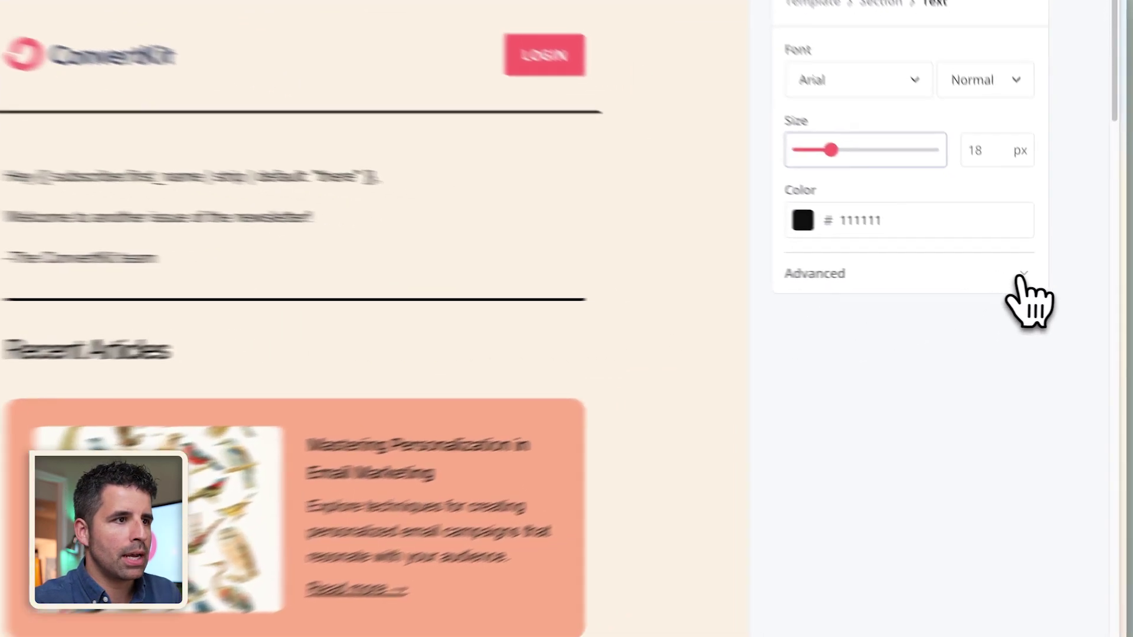
Set the intro text's line height to 1.2 and keep its letter spacing at 0 in the advanced text settings.
{"action": "left_click", "coordinate": [1033, 281]}
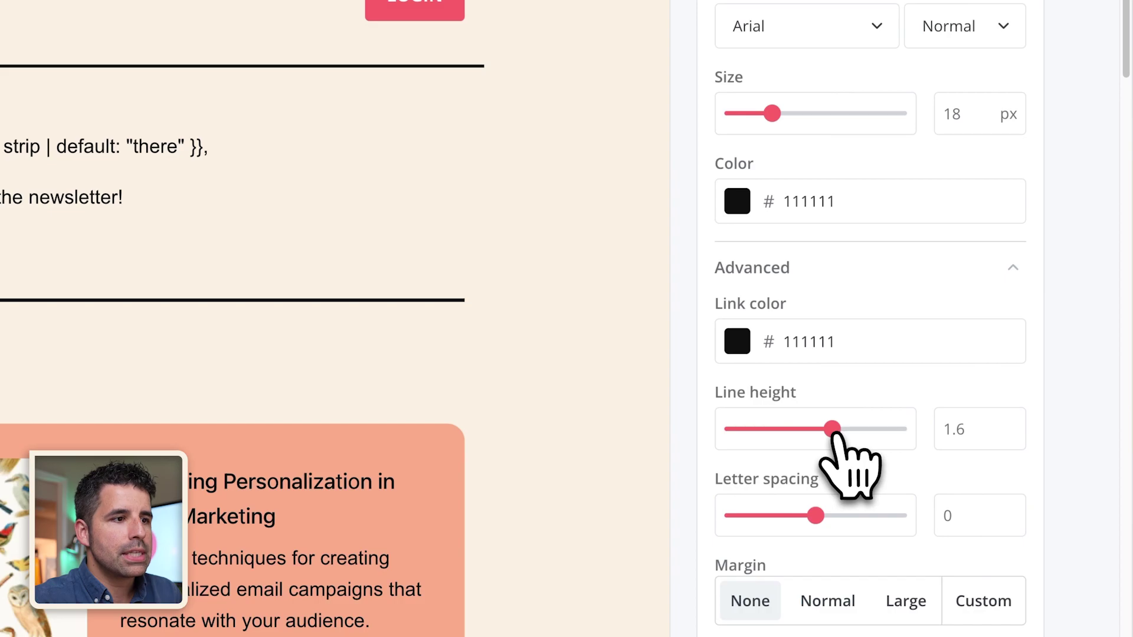
{"action": "left_click_drag", "start_coordinate": [833, 431], "coordinate": [800, 435]}
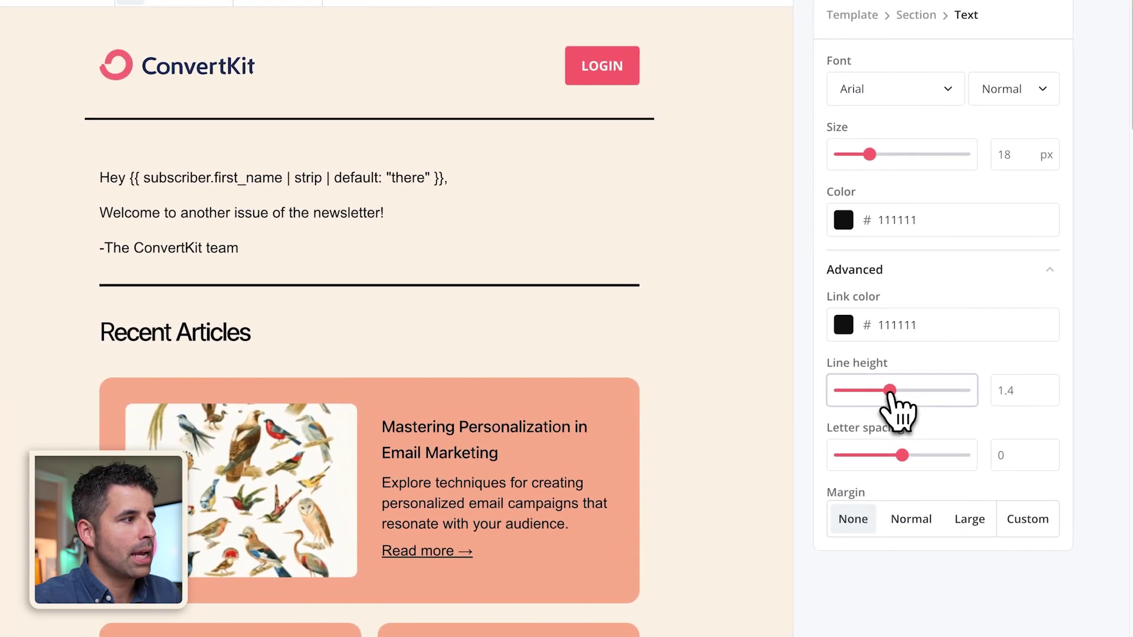
{"action": "left_click_drag", "start_coordinate": [890, 391], "coordinate": [865, 390]}
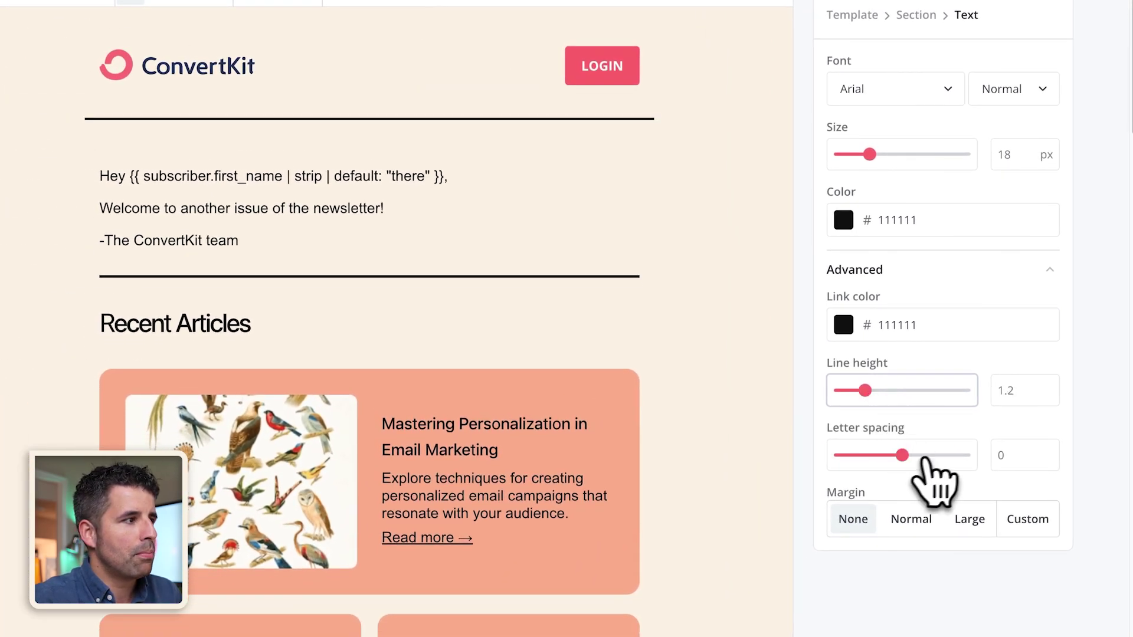
{"action": "mouse_move", "coordinate": [902, 456]}
{"action": "left_mouse_down"}
{"action": "mouse_move", "coordinate": [868, 456]}
{"action": "mouse_move", "coordinate": [936, 456]}
{"action": "mouse_move", "coordinate": [893, 455]}
{"action": "mouse_move", "coordinate": [903, 456]}
{"action": "left_mouse_up"}
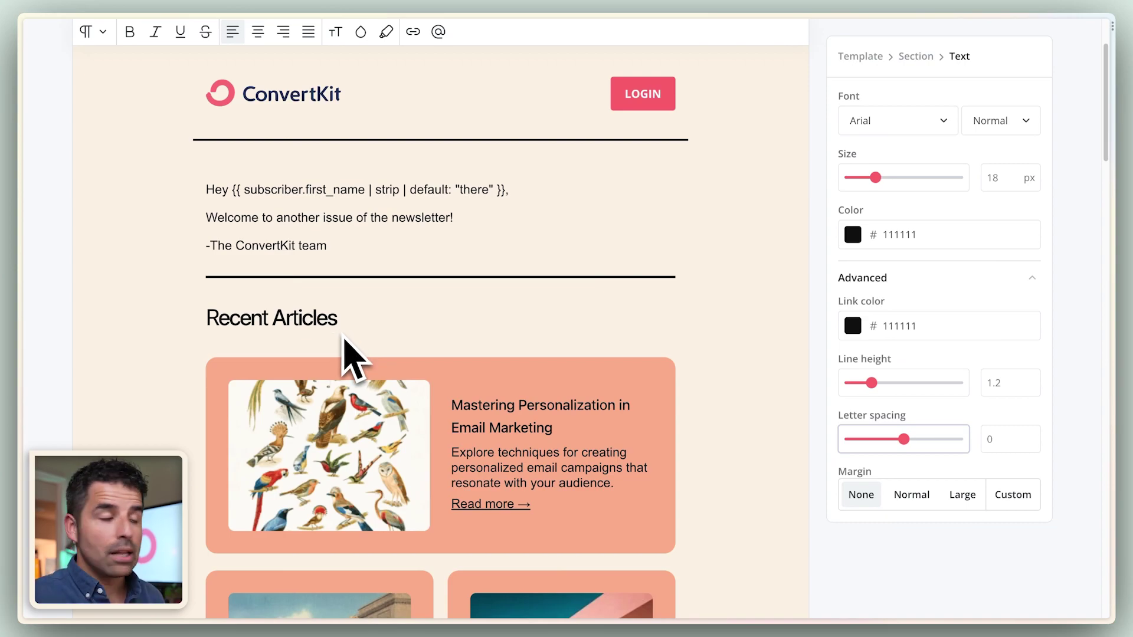
Review the newsletter's content blocks from Recent Articles through Recent Tips & Tricks and Free Guides & Tools to the Featured Product of the Month.
{"action": "scroll", "coordinate": [353, 357], "scroll_direction": "down", "scroll_amount": 3}
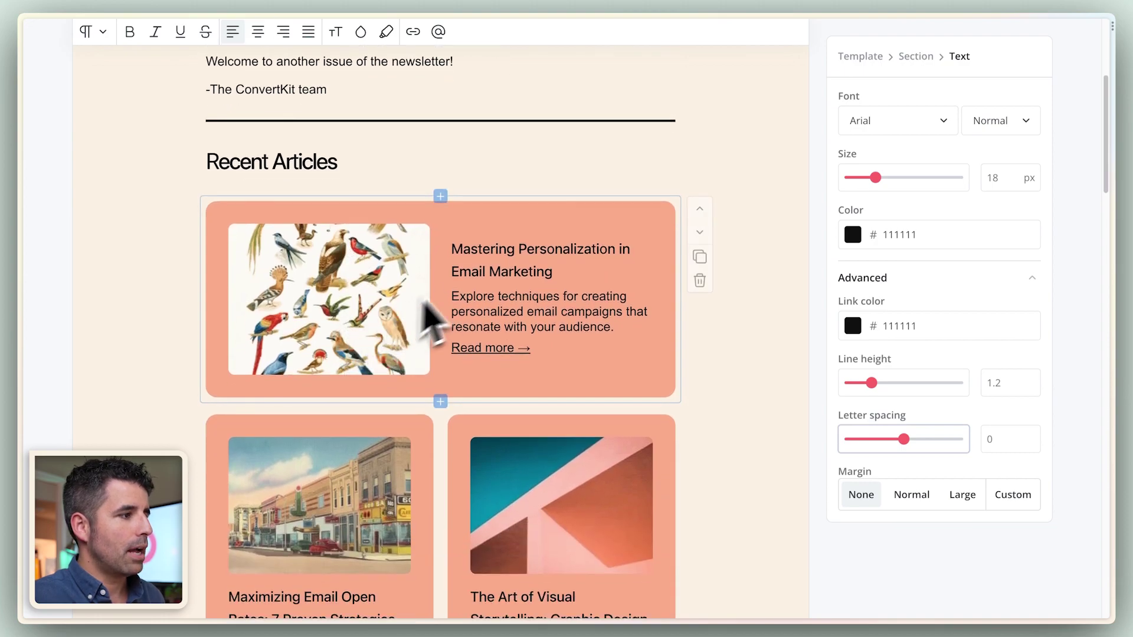
{"action": "scroll", "coordinate": [424, 300], "scroll_direction": "down", "scroll_amount": 2}
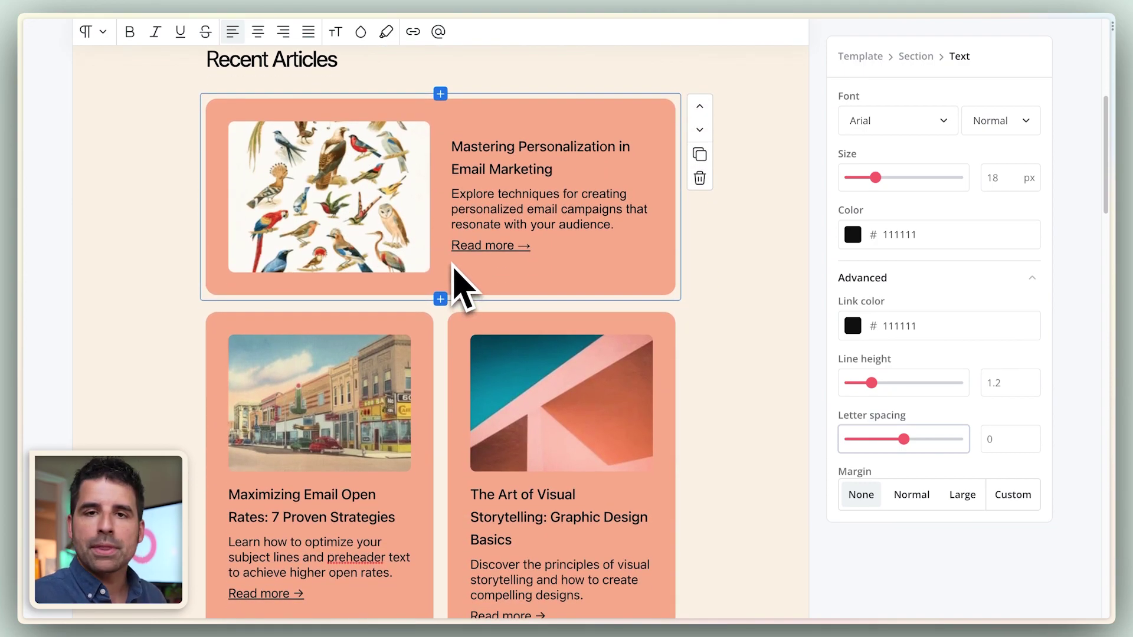
{"action": "scroll", "coordinate": [463, 288], "scroll_direction": "down", "scroll_amount": 2}
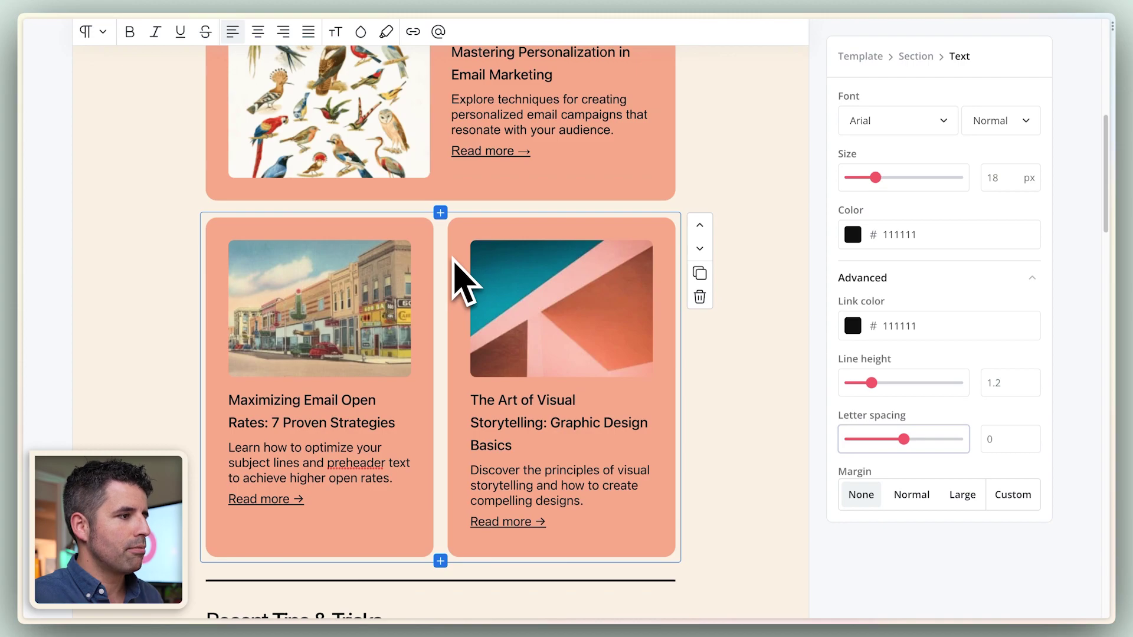
{"action": "scroll", "coordinate": [508, 313], "scroll_direction": "down", "scroll_amount": 12}
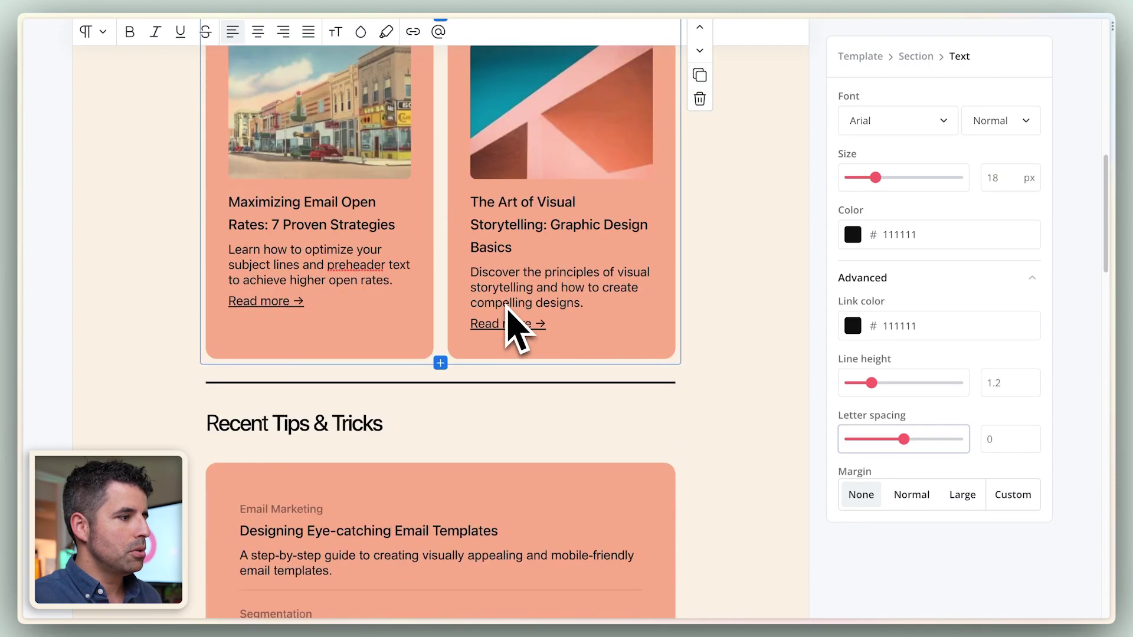
{"action": "scroll", "coordinate": [432, 215], "scroll_direction": "down", "scroll_amount": 3}
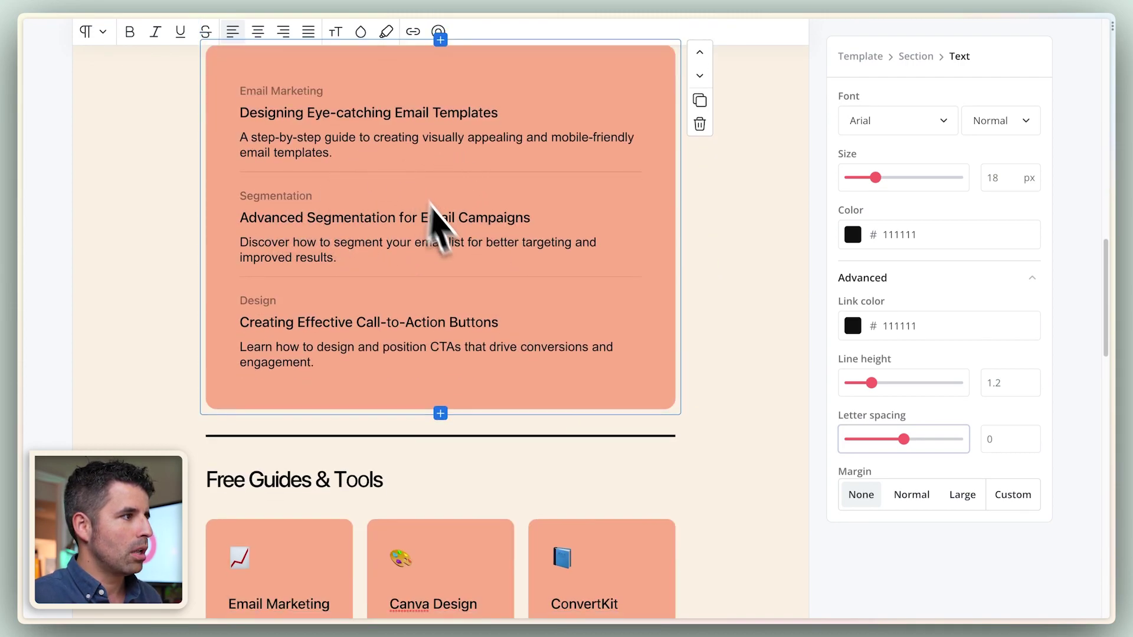
{"action": "scroll", "coordinate": [466, 272], "scroll_direction": "down", "scroll_amount": 5}
{"action": "scroll", "coordinate": [476, 248], "scroll_direction": "down", "scroll_amount": 2}
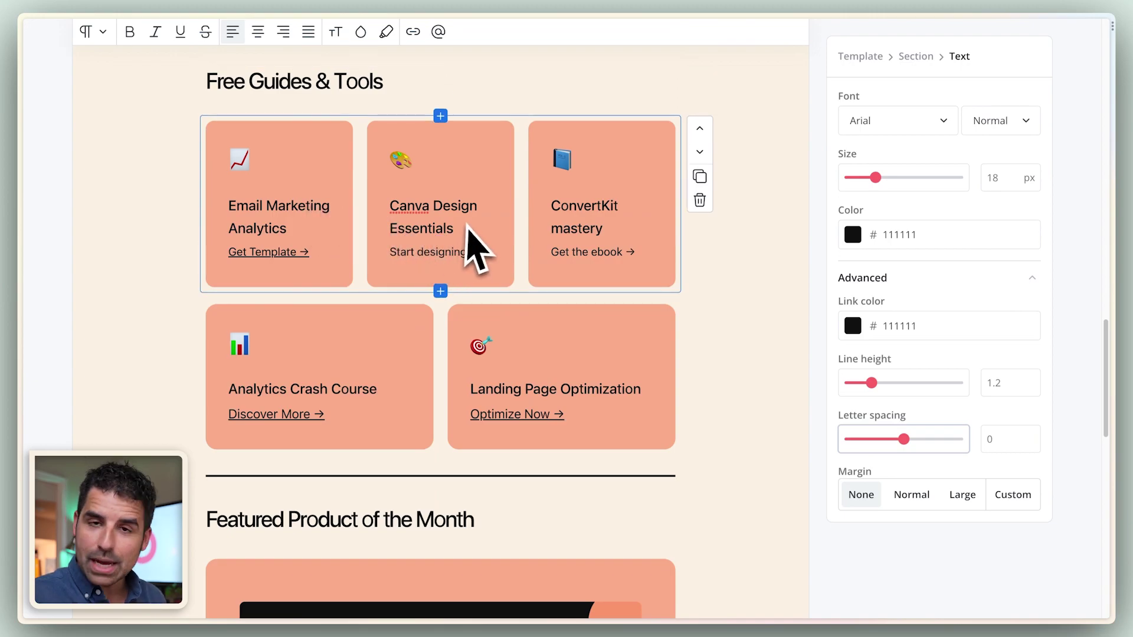
{"action": "scroll", "coordinate": [476, 247], "scroll_direction": "down", "scroll_amount": 6}
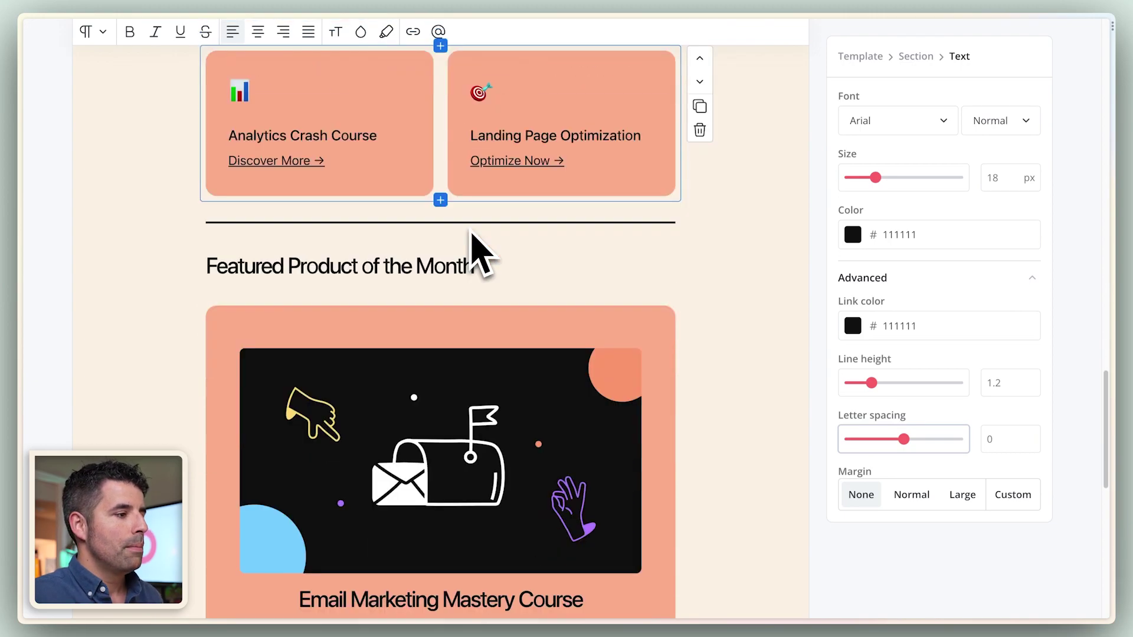
{"action": "scroll", "coordinate": [470, 230], "scroll_direction": "down", "scroll_amount": 1}
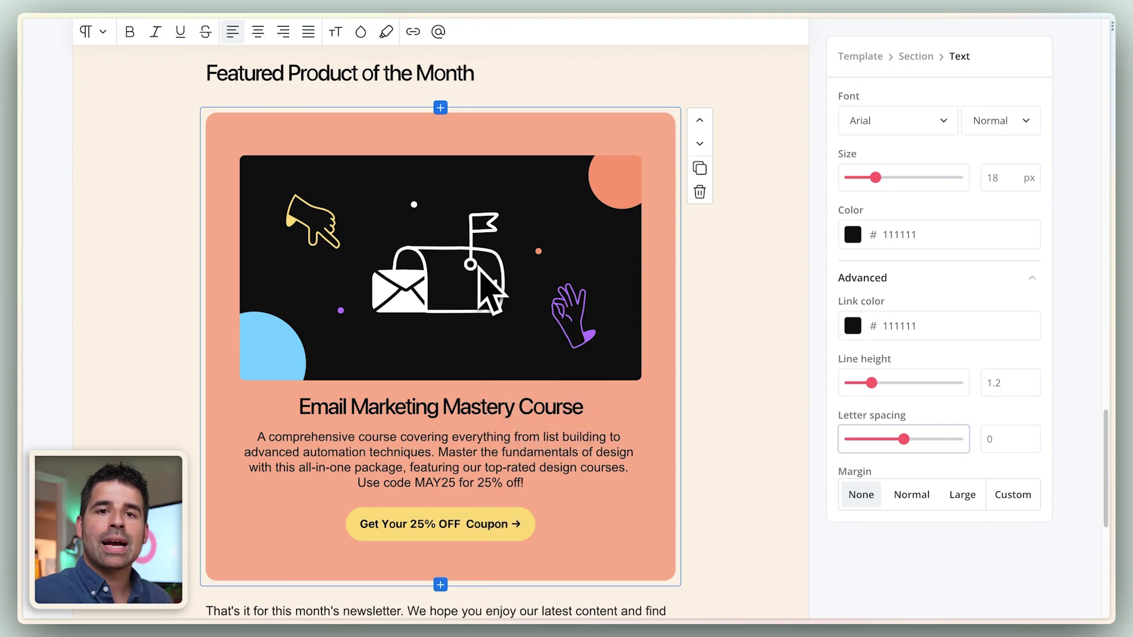
Move the Email Marketing Mastery Course block up the newsletter until it sits directly below the intro's divider line.
{"action": "left_click", "coordinate": [490, 289]}
{"action": "scroll", "coordinate": [759, 215], "scroll_direction": "down", "scroll_amount": 1}
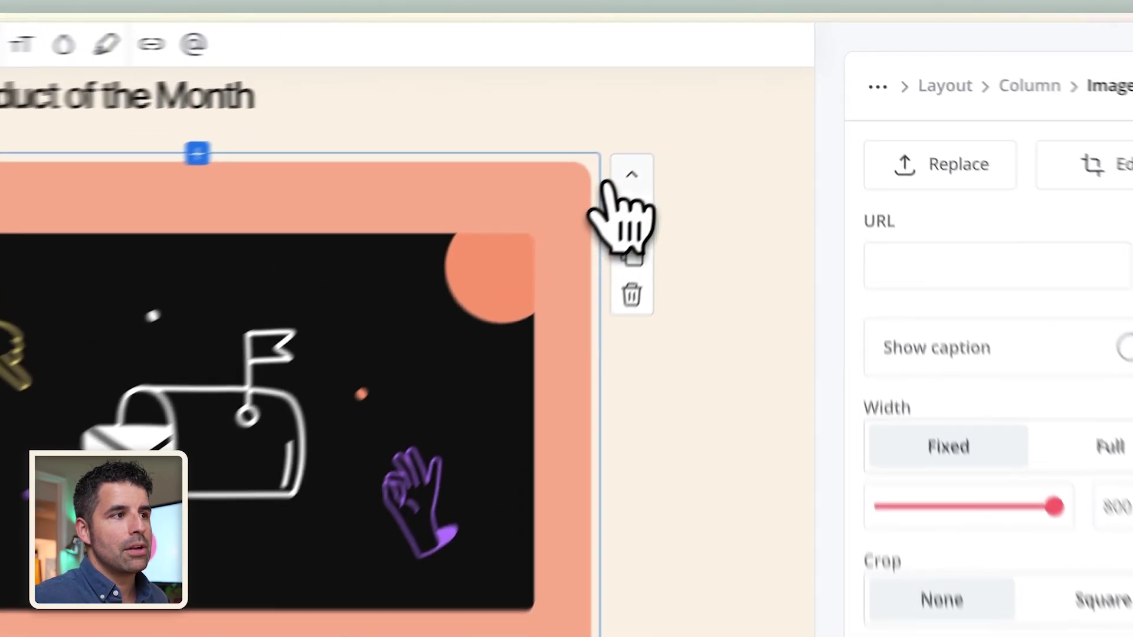
{"action": "left_click", "coordinate": [597, 206]}
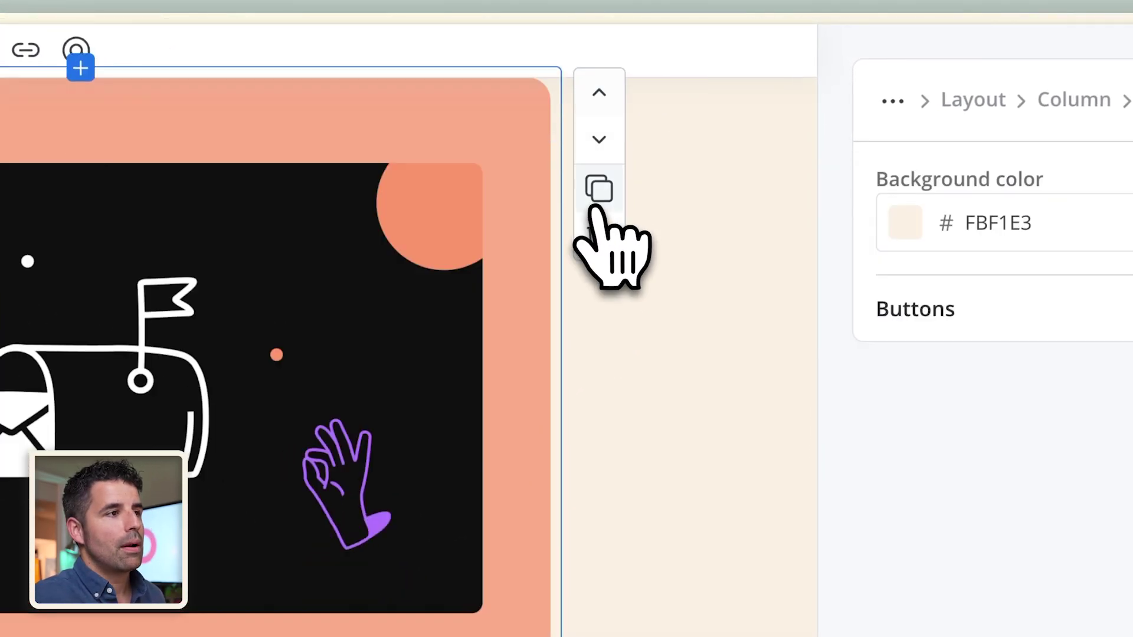
{"action": "left_click", "coordinate": [595, 158]}
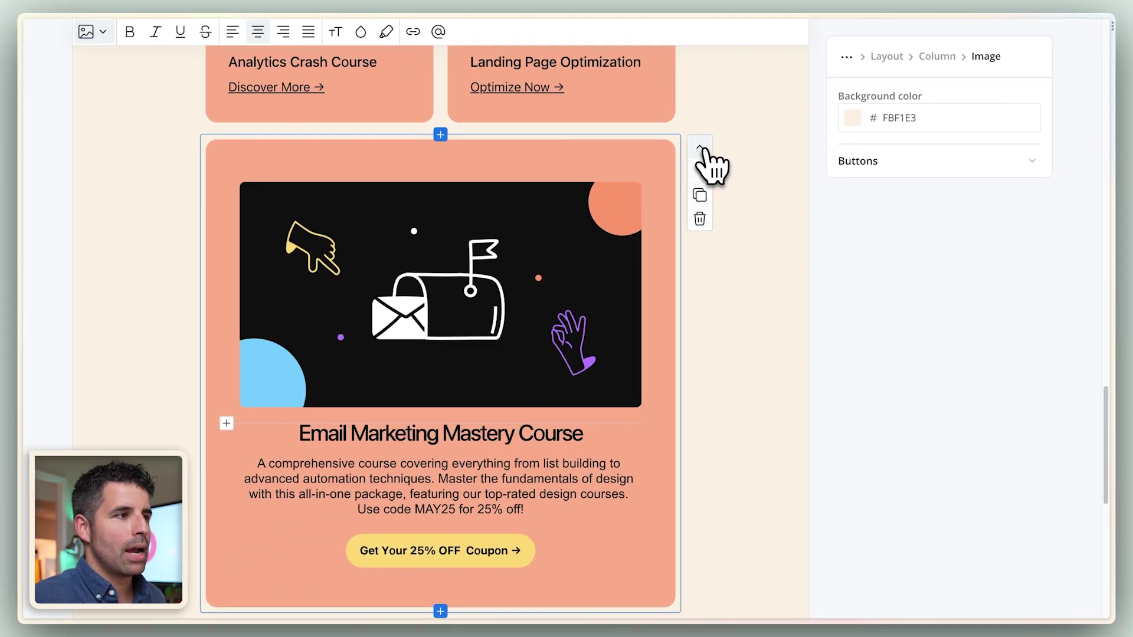
{"action": "left_click", "coordinate": [702, 148]}
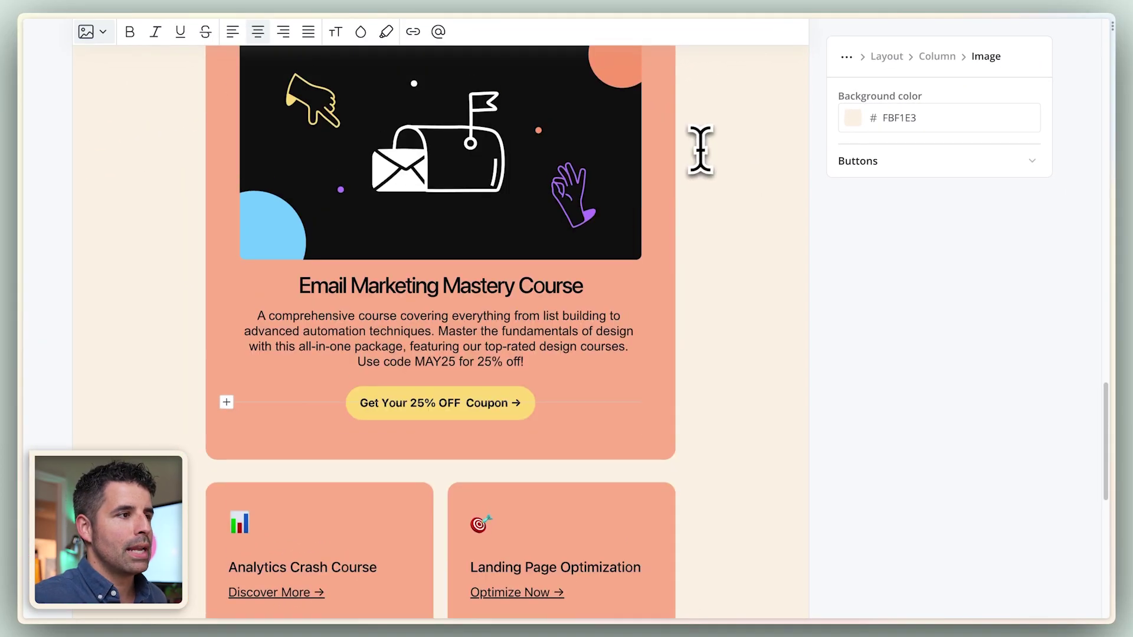
{"action": "left_click", "coordinate": [701, 119]}
{"action": "left_click", "coordinate": [700, 117]}
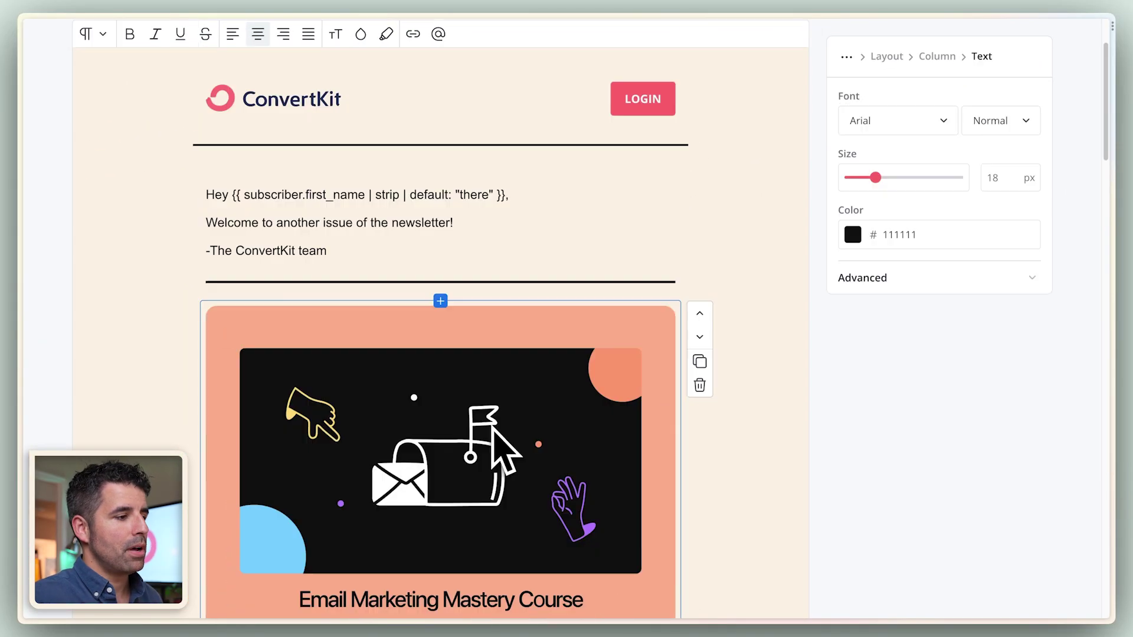
Set the background color of the Email Marketing Mastery Course block's layout to white, FFFFFF.
{"action": "scroll", "coordinate": [490, 452], "scroll_direction": "down", "scroll_amount": 3}
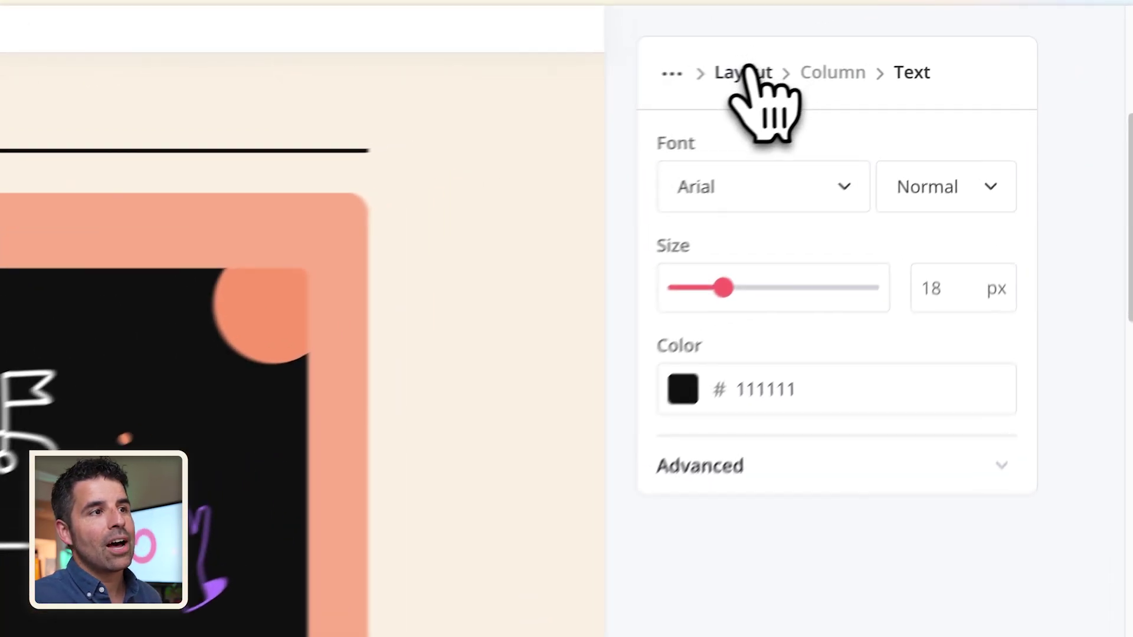
{"action": "left_click", "coordinate": [887, 56]}
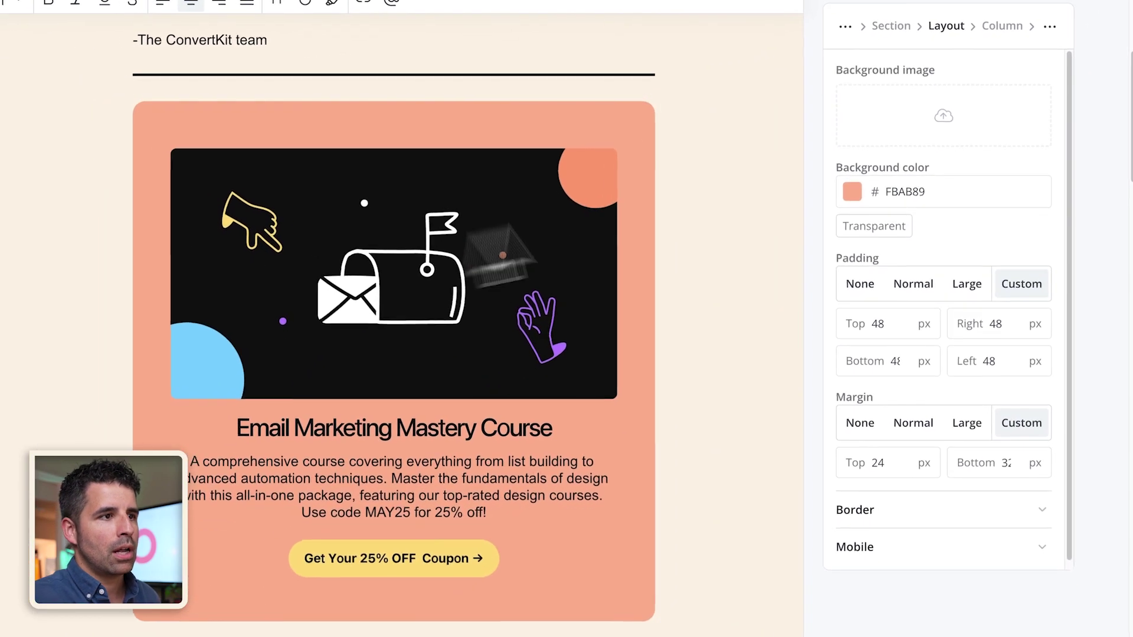
{"action": "left_click", "coordinate": [854, 192]}
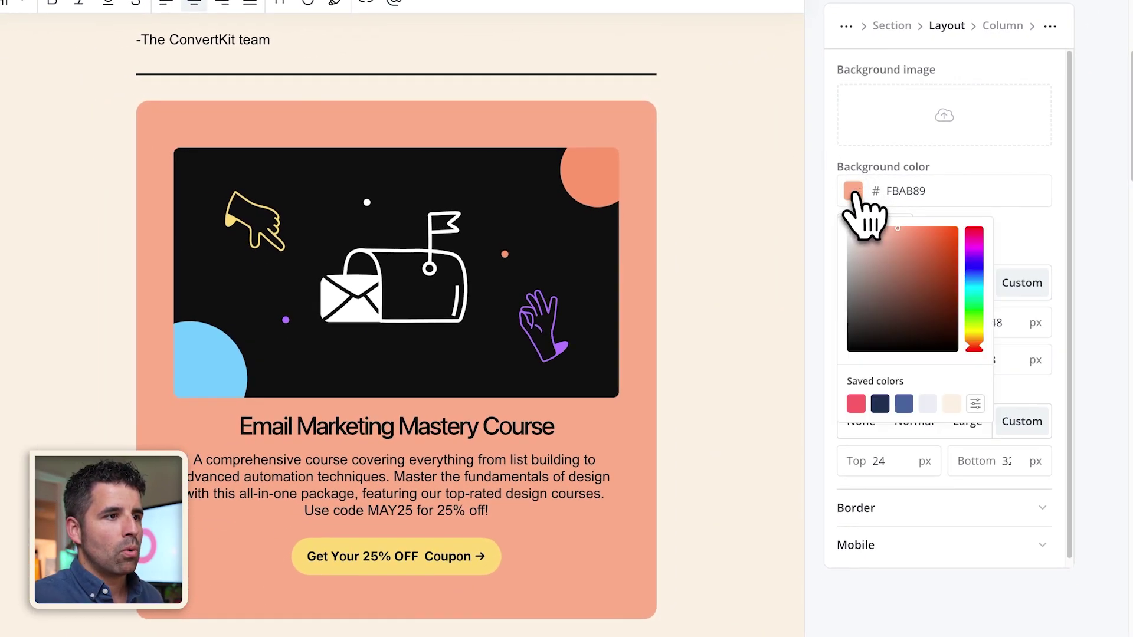
{"action": "left_click_drag", "start_coordinate": [890, 265], "coordinate": [834, 238]}
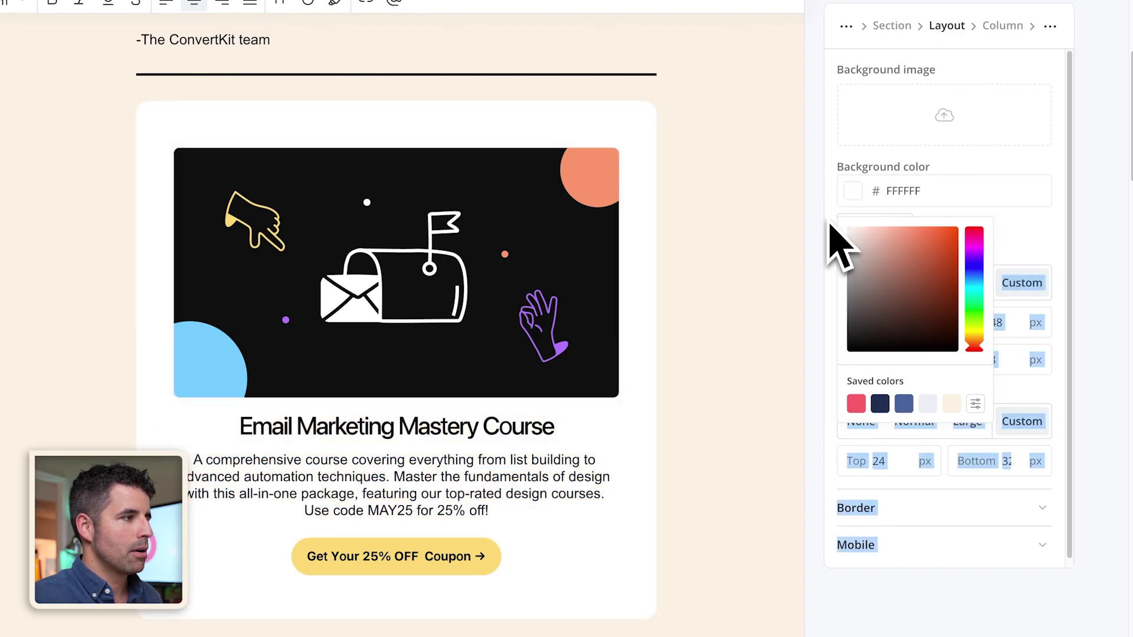
{"action": "left_click", "coordinate": [830, 223]}
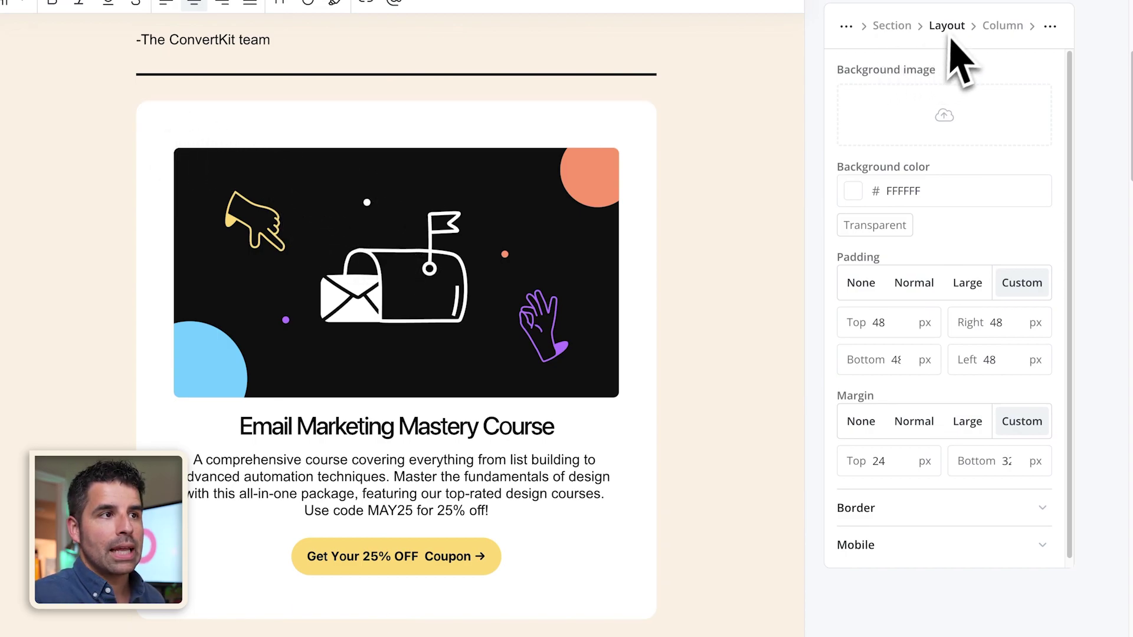
Set the course block's border radius to Normal and switch it to Custom to show the individual corner values.
{"action": "left_click", "coordinate": [938, 511]}
{"action": "scroll", "coordinate": [941, 511], "scroll_direction": "down", "scroll_amount": 2}
{"action": "scroll", "coordinate": [939, 508], "scroll_direction": "down", "scroll_amount": 5}
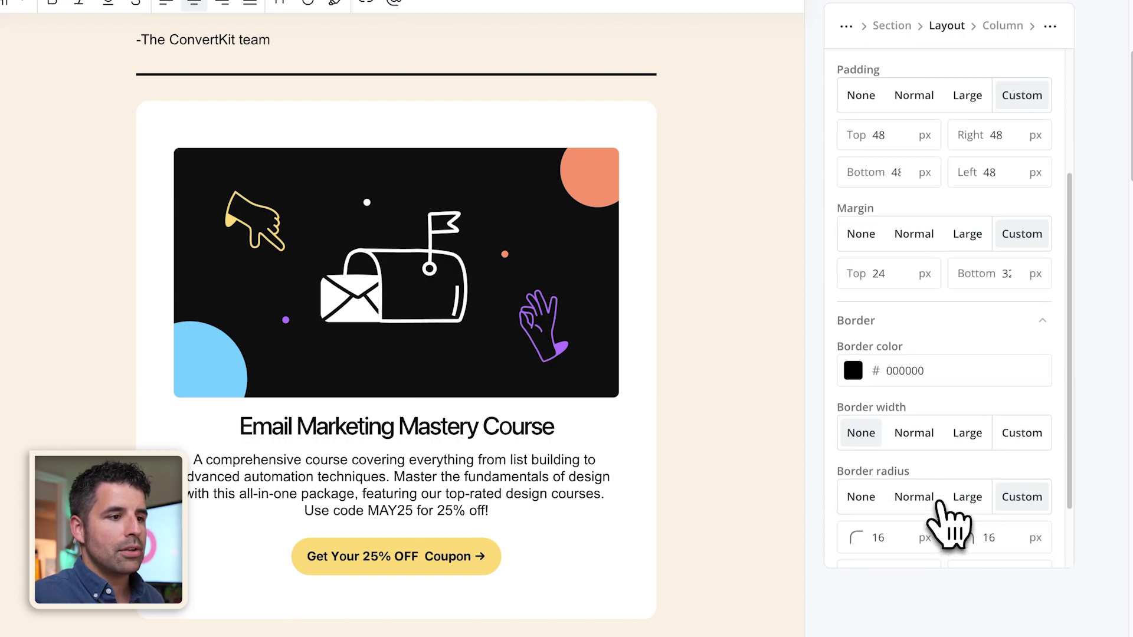
{"action": "scroll", "coordinate": [930, 481], "scroll_direction": "down", "scroll_amount": 1}
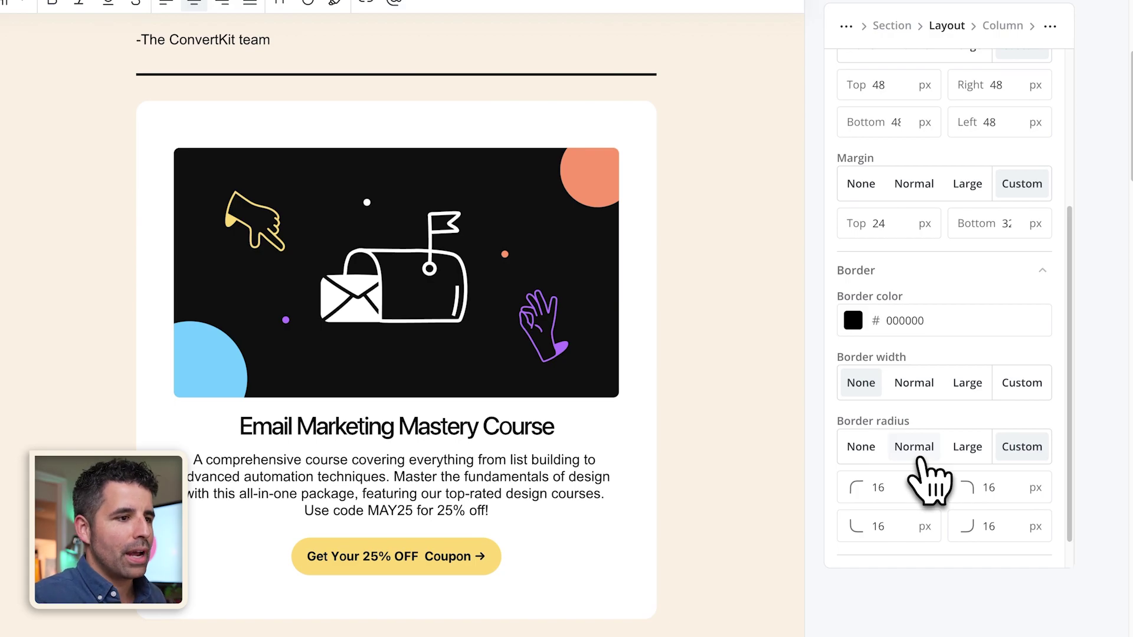
{"action": "left_click", "coordinate": [920, 462]}
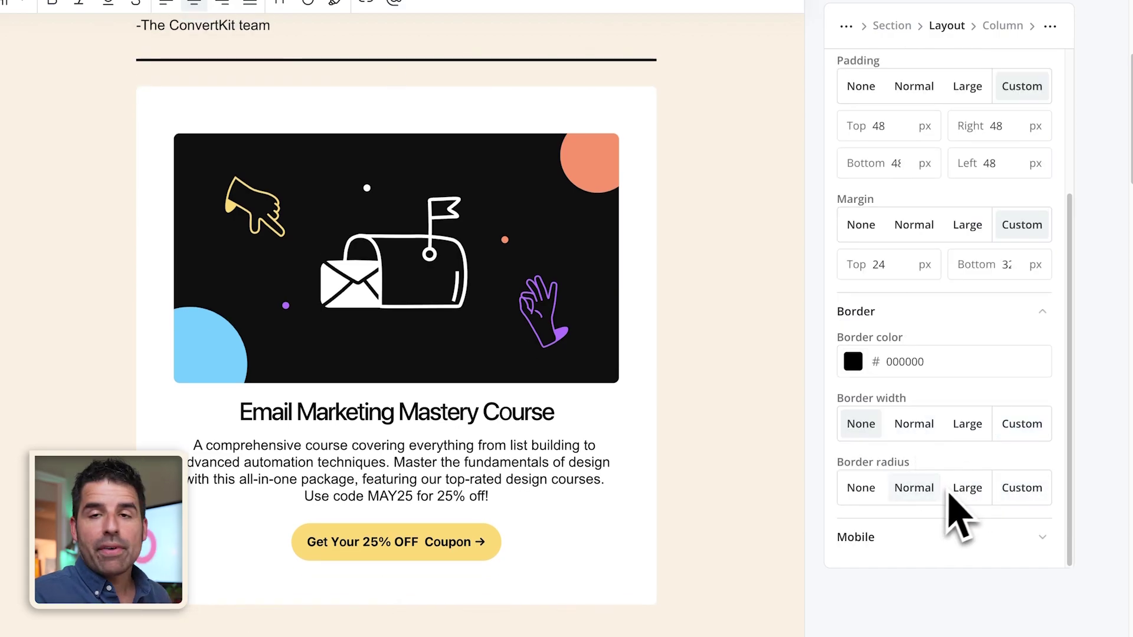
{"action": "left_click", "coordinate": [1024, 489]}
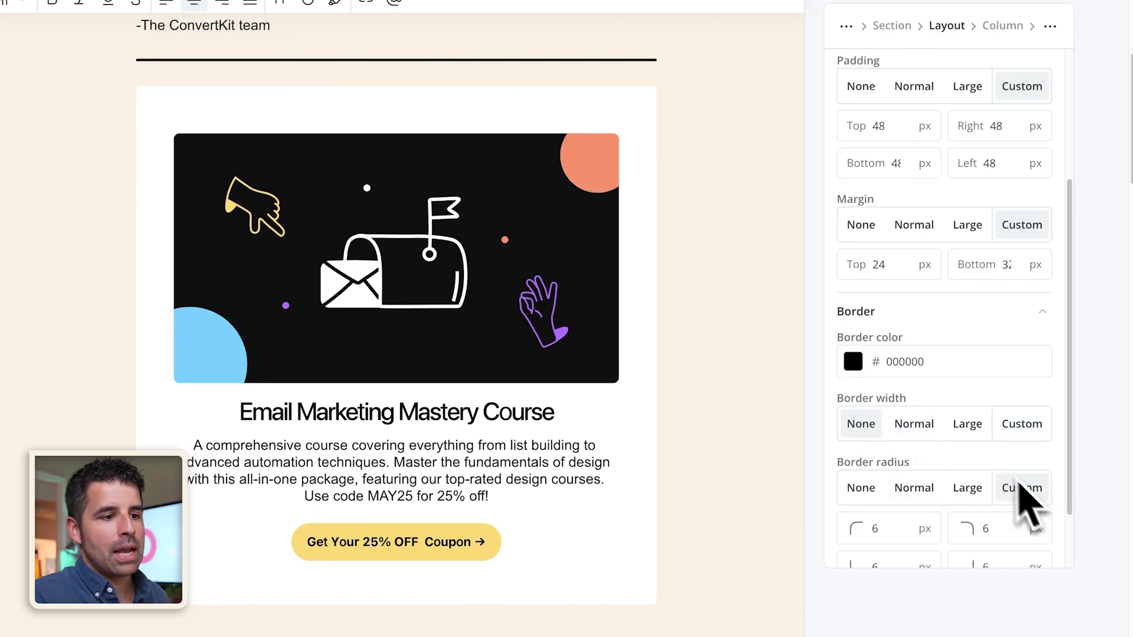
{"action": "scroll", "coordinate": [999, 481], "scroll_direction": "down", "scroll_amount": 1}
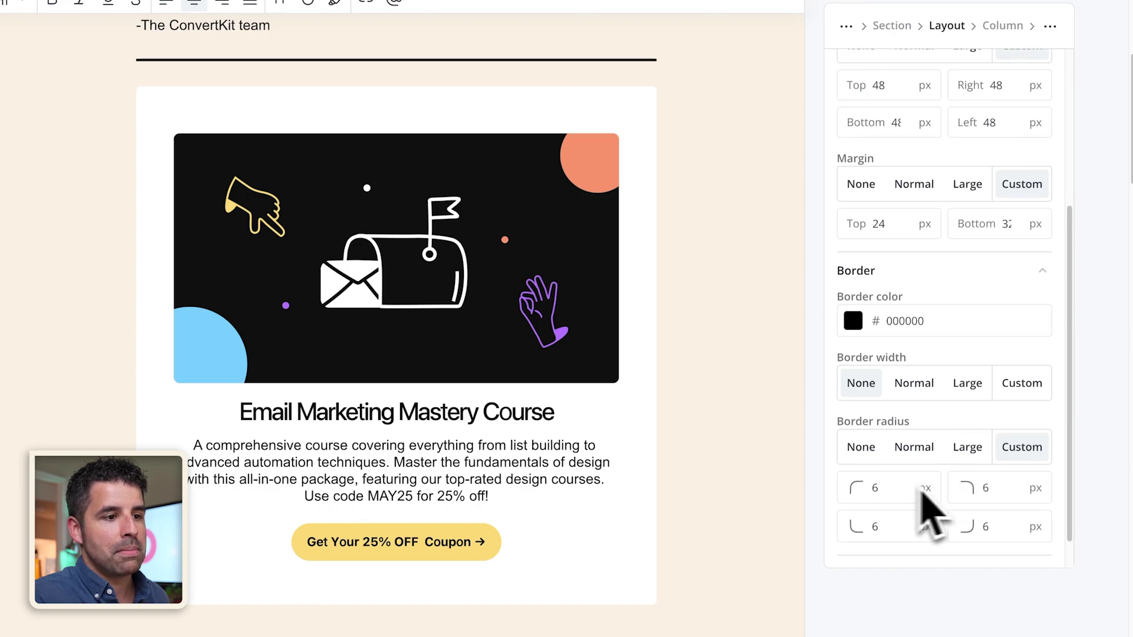
Try a 30 px upper-right corner radius on the course block and return its border radius to Normal.
{"action": "left_click", "coordinate": [1018, 485]}
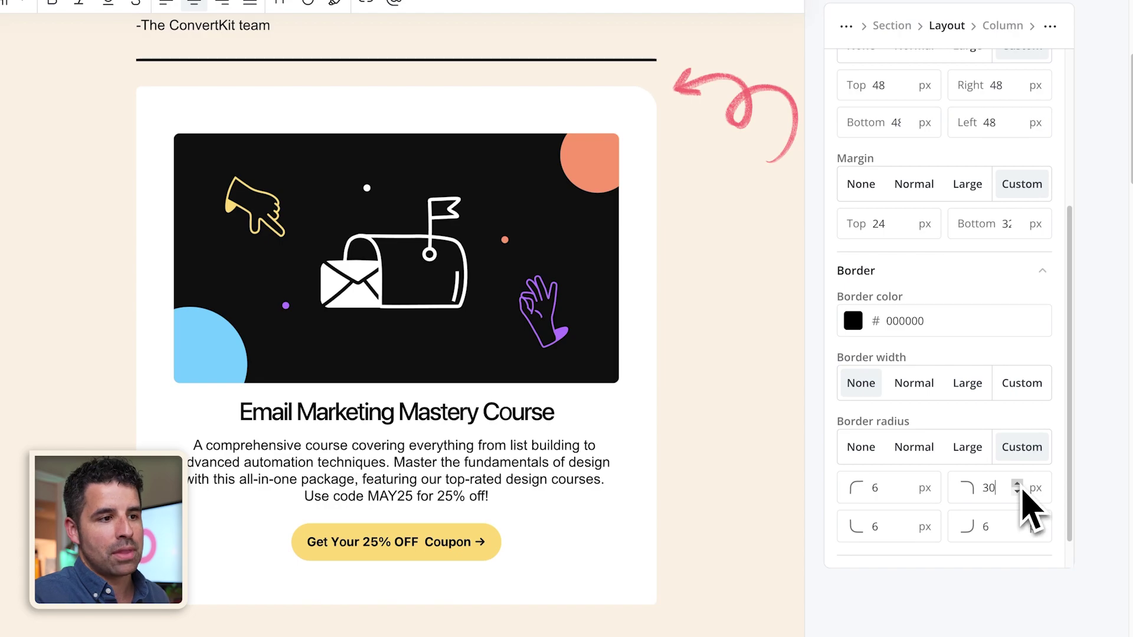
{"action": "left_click", "coordinate": [914, 448]}
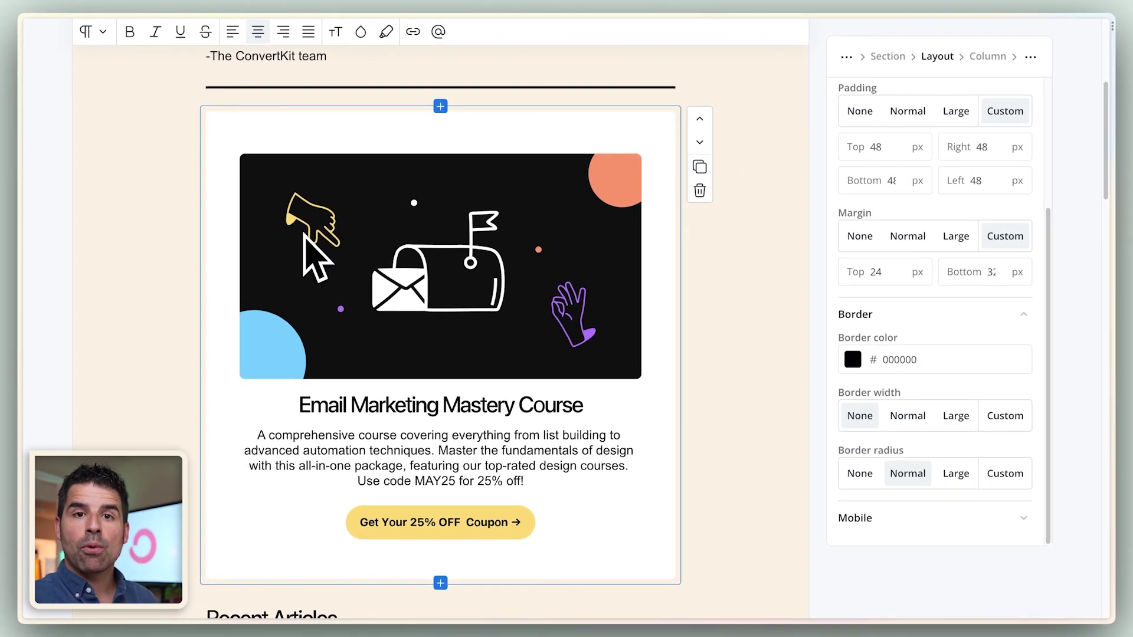
Compare the Large and Normal padding presets on the course block, ending on Large.
{"action": "scroll", "coordinate": [489, 242], "scroll_direction": "up", "scroll_amount": 1}
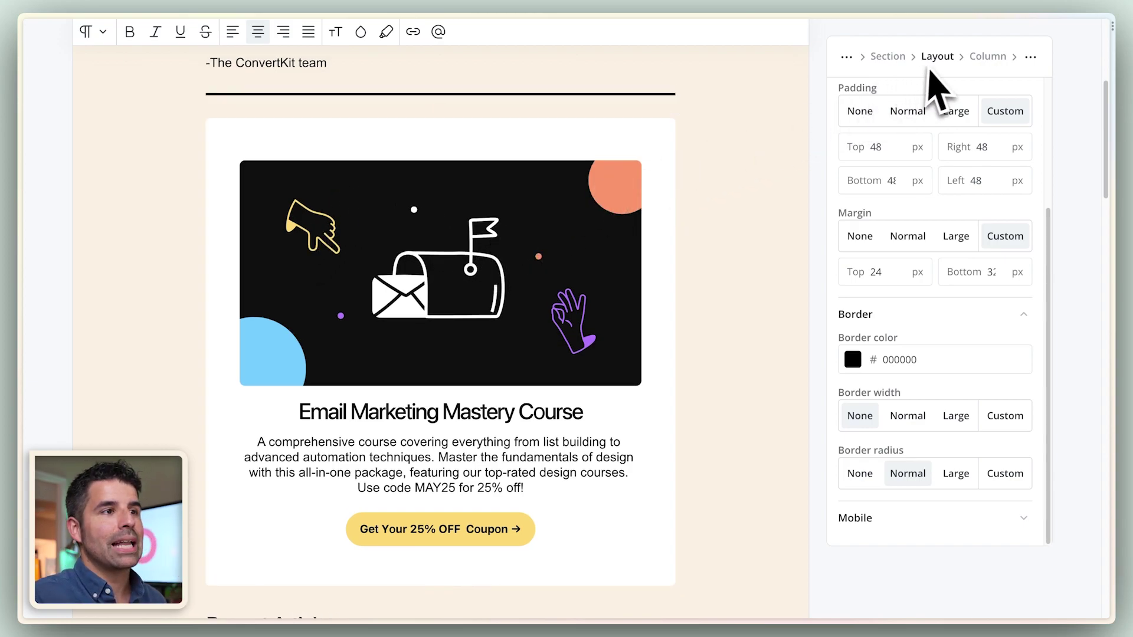
{"action": "scroll", "coordinate": [948, 86], "scroll_direction": "up", "scroll_amount": 2}
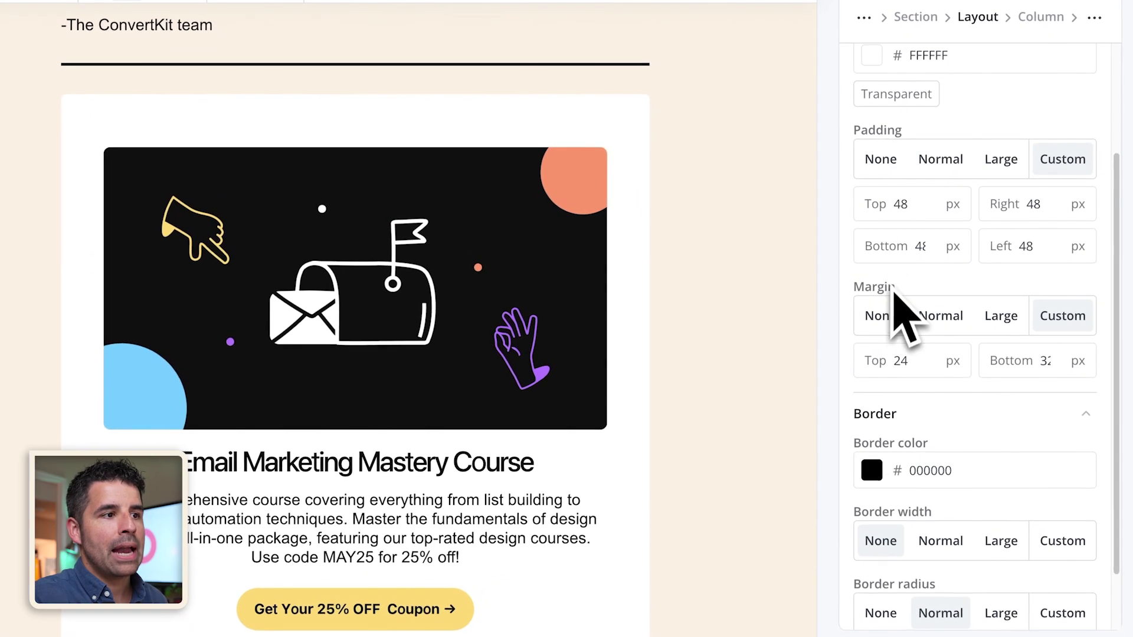
{"action": "left_click", "coordinate": [1001, 159]}
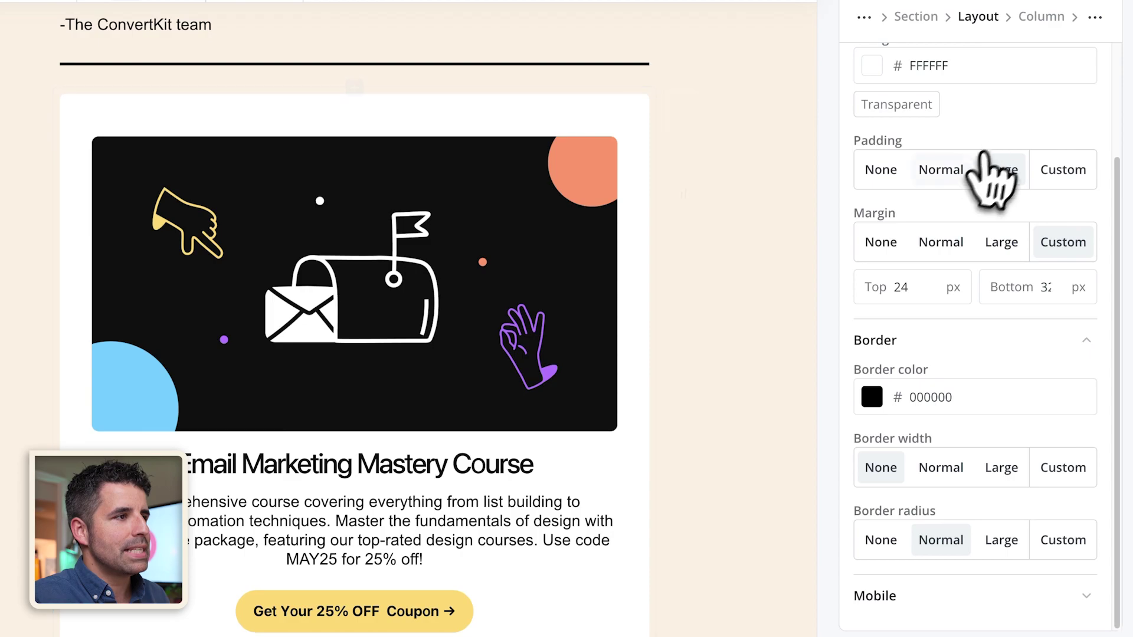
{"action": "left_click", "coordinate": [951, 172]}
{"action": "left_click", "coordinate": [999, 175]}
{"action": "left_click", "coordinate": [942, 176]}
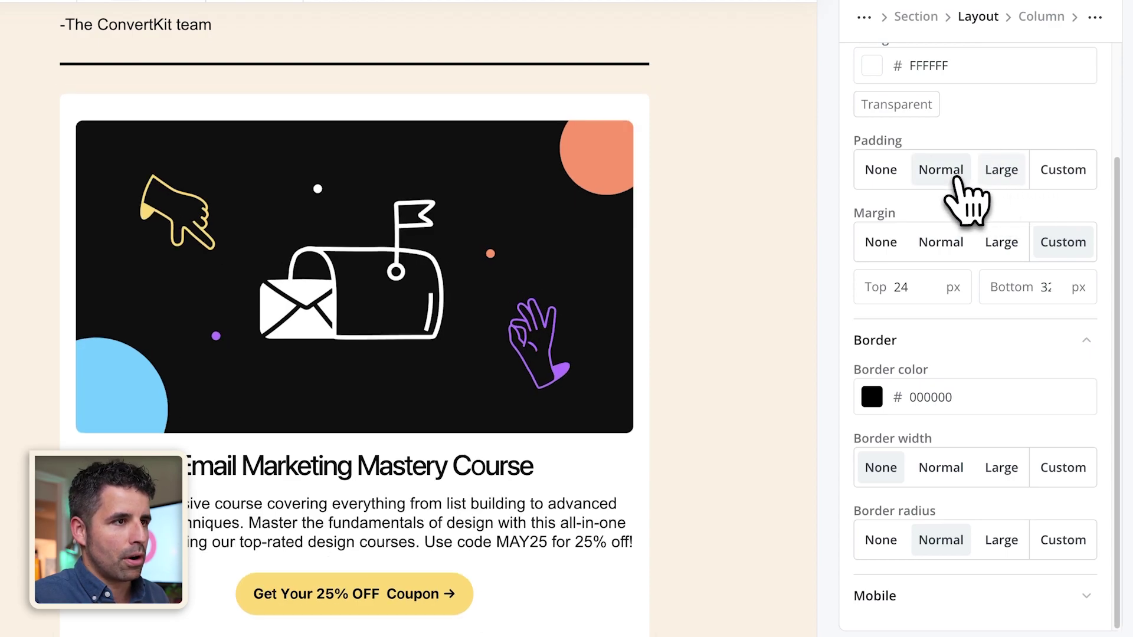
{"action": "left_click", "coordinate": [991, 174]}
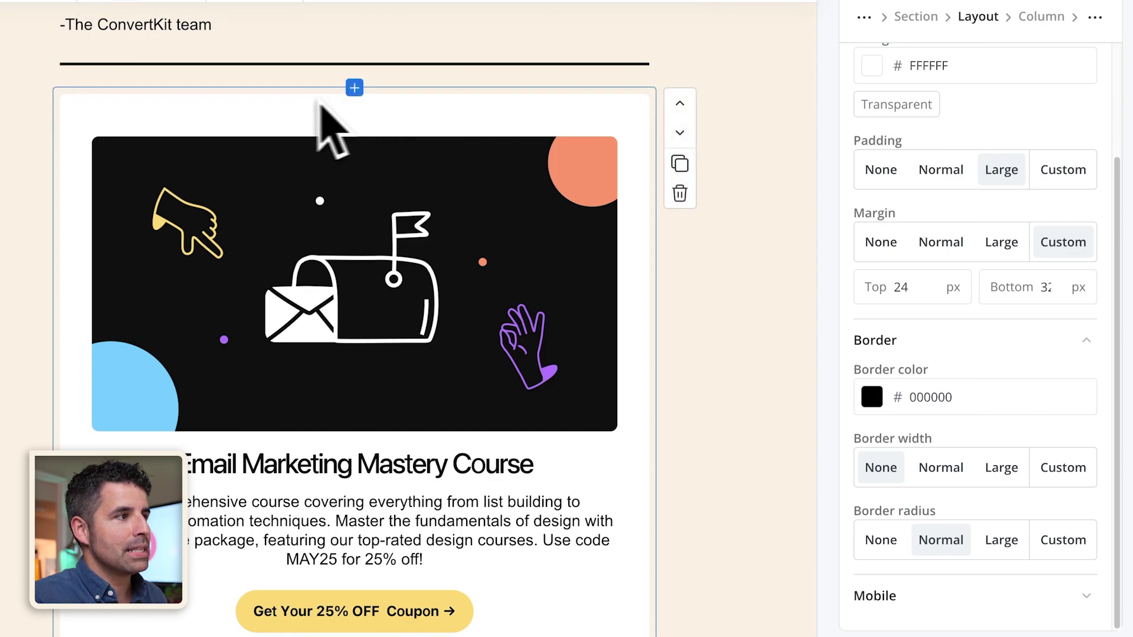
Try a Large margin on the course block, and set both its margin and its padding to Normal.
{"action": "scroll", "coordinate": [933, 243], "scroll_direction": "up", "scroll_amount": 1}
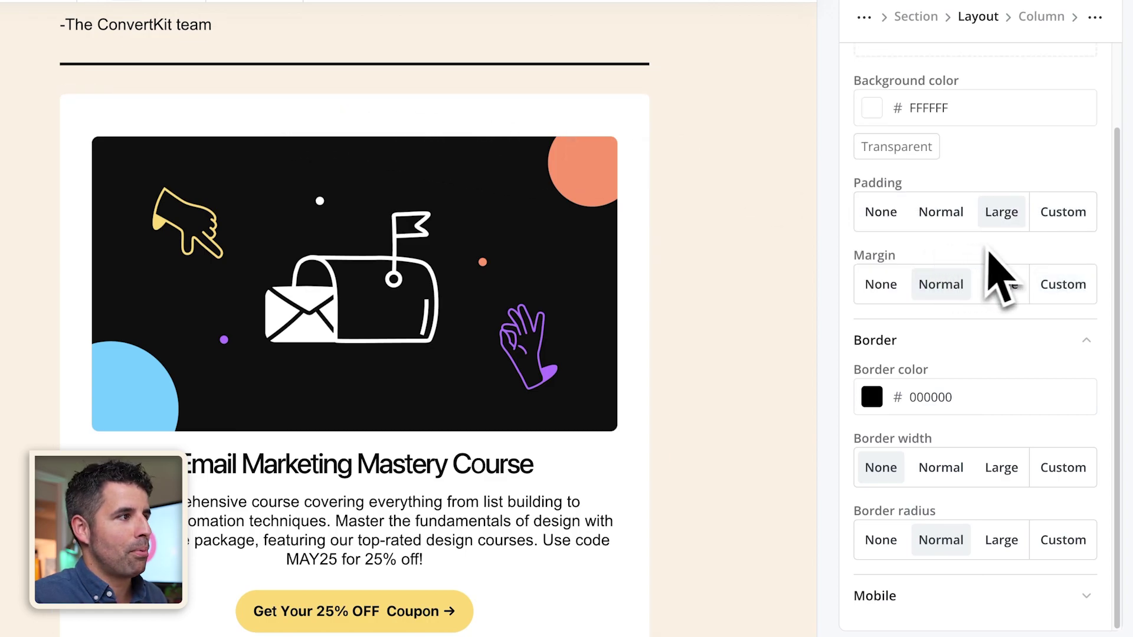
{"action": "left_click", "coordinate": [999, 279]}
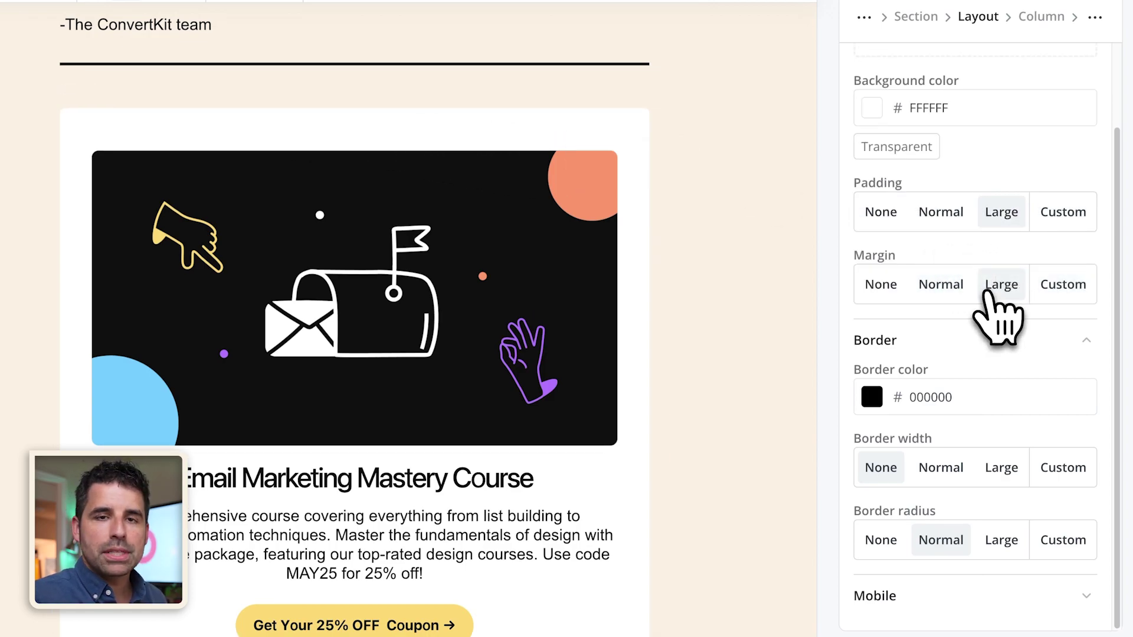
{"action": "left_click", "coordinate": [943, 285]}
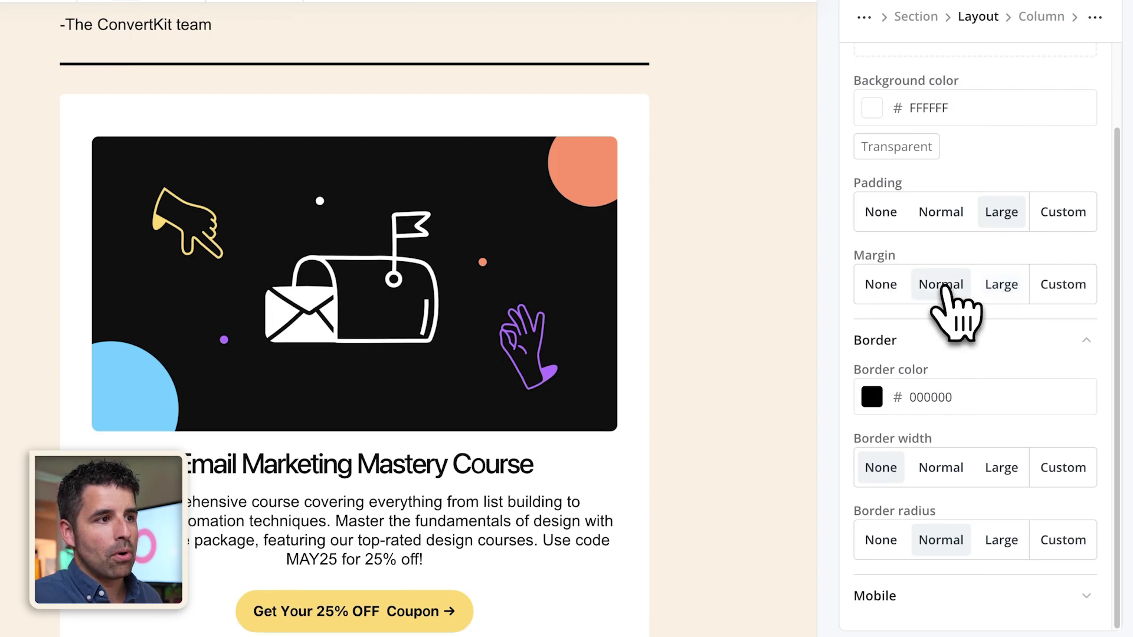
{"action": "left_click", "coordinate": [947, 216]}
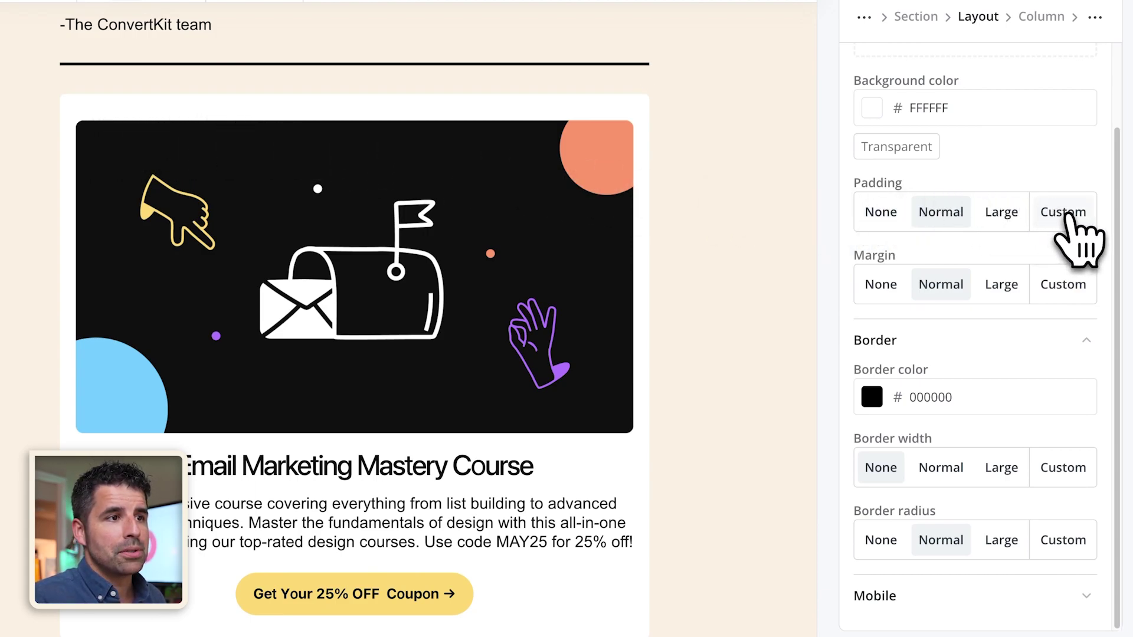
Switch the course block's padding to Custom and reduce only the top padding to about 9 px.
{"action": "left_click", "coordinate": [1075, 234]}
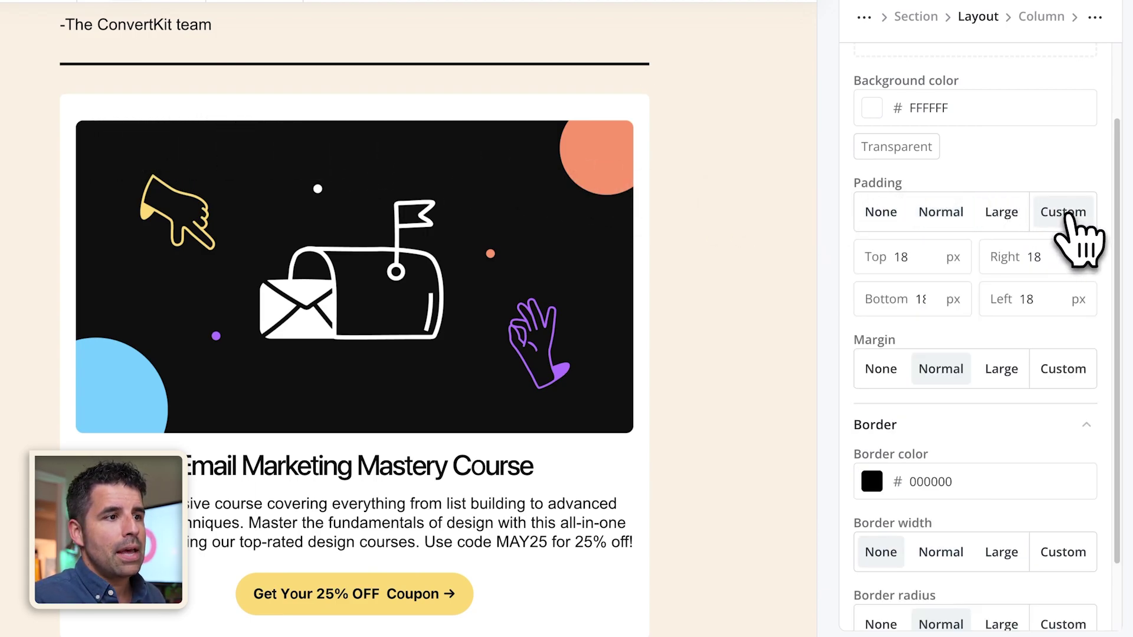
{"action": "left_click", "coordinate": [933, 261]}
{"action": "left_click", "coordinate": [933, 261]}
{"action": "left_click", "coordinate": [932, 262]}
{"action": "left_click", "coordinate": [933, 262]}
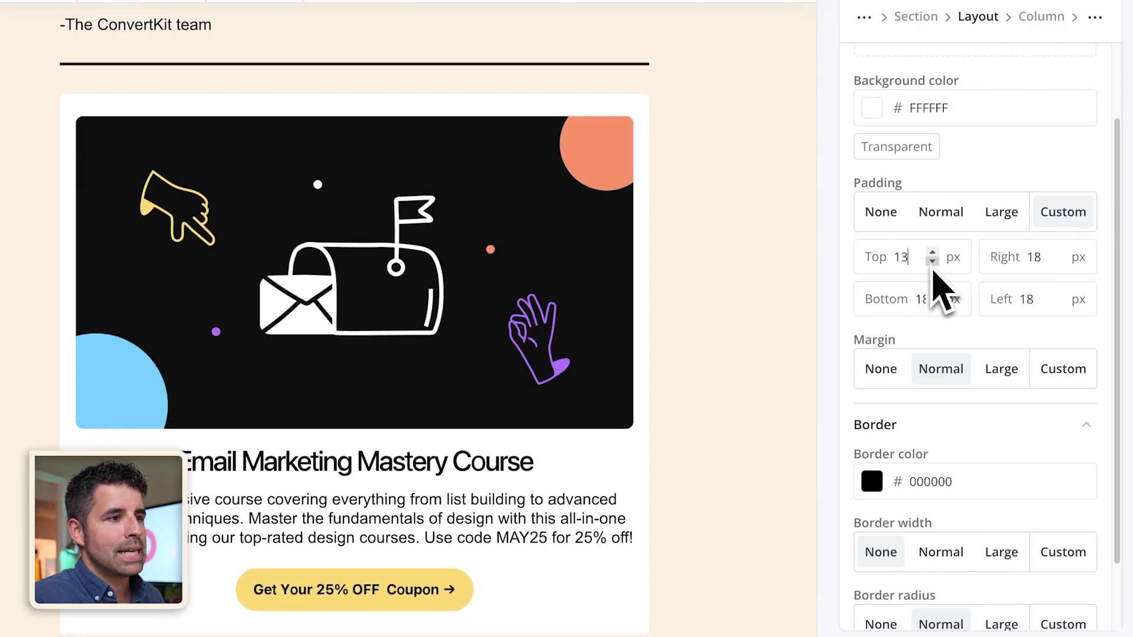
{"action": "left_click", "coordinate": [932, 262]}
{"action": "left_click", "coordinate": [933, 261]}
{"action": "left_click", "coordinate": [933, 262]}
{"action": "left_click", "coordinate": [932, 261]}
{"action": "left_click", "coordinate": [933, 261]}
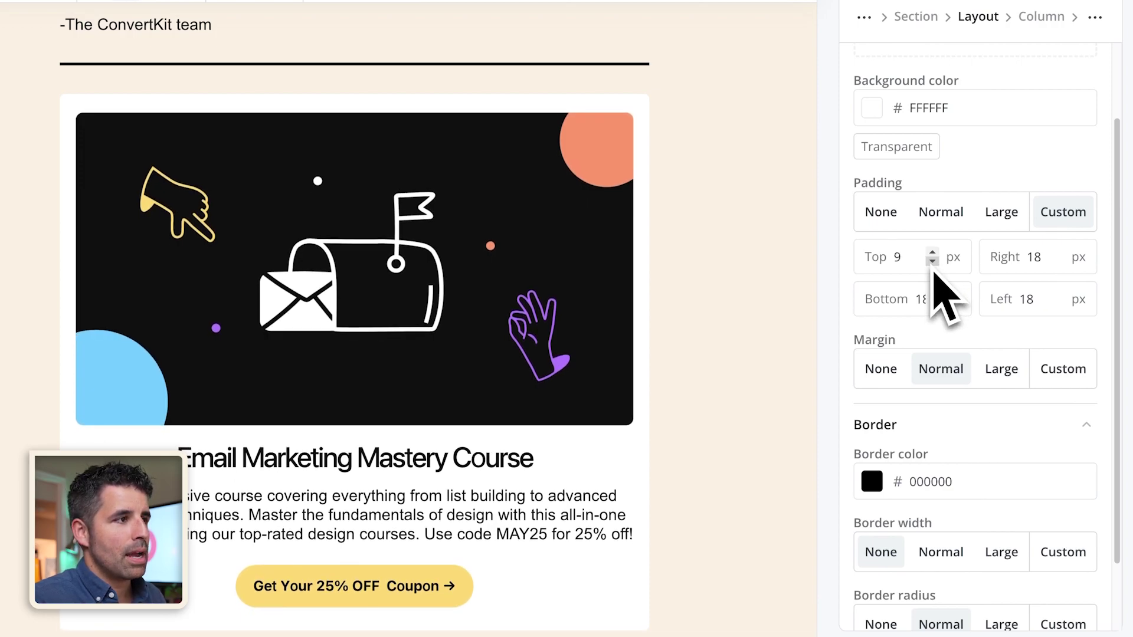
{"action": "left_click", "coordinate": [932, 263]}
Replace the course block's mailbox image with the recently uploaded photo of the man holding the ConvertKit sign.
{"action": "left_click", "coordinate": [295, 301]}
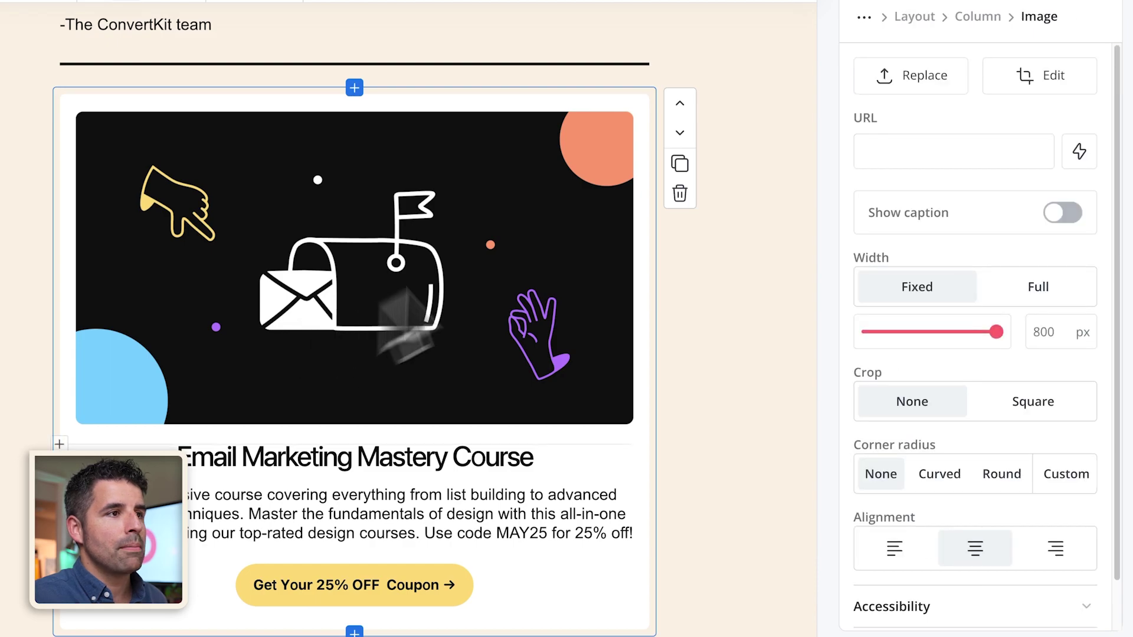
{"action": "left_click", "coordinate": [933, 77]}
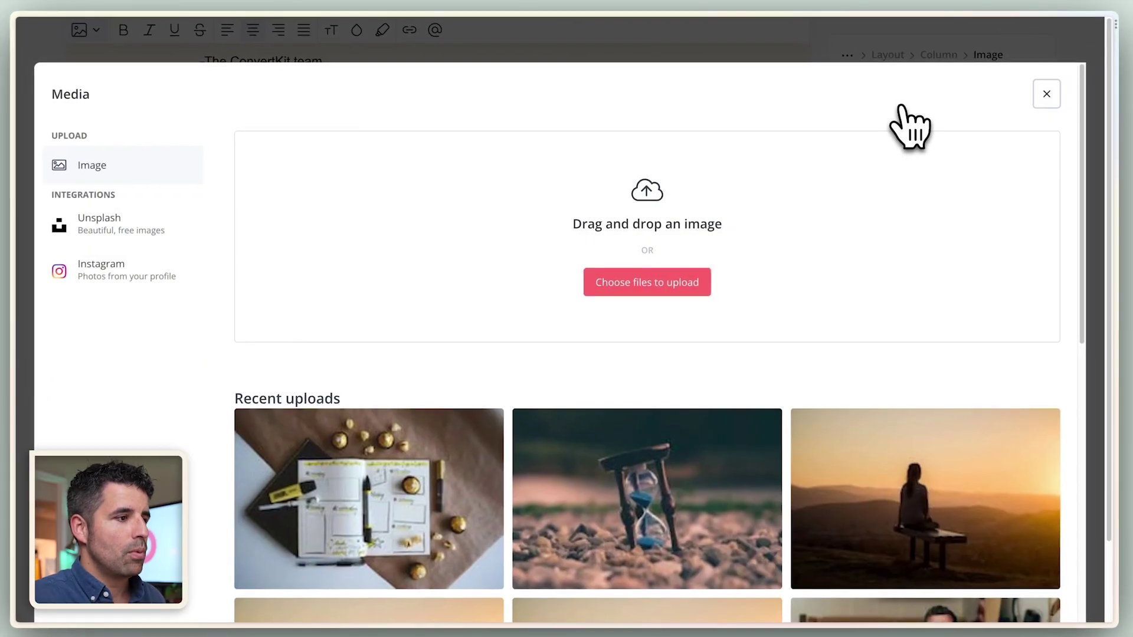
{"action": "scroll", "coordinate": [844, 283], "scroll_direction": "down", "scroll_amount": 6}
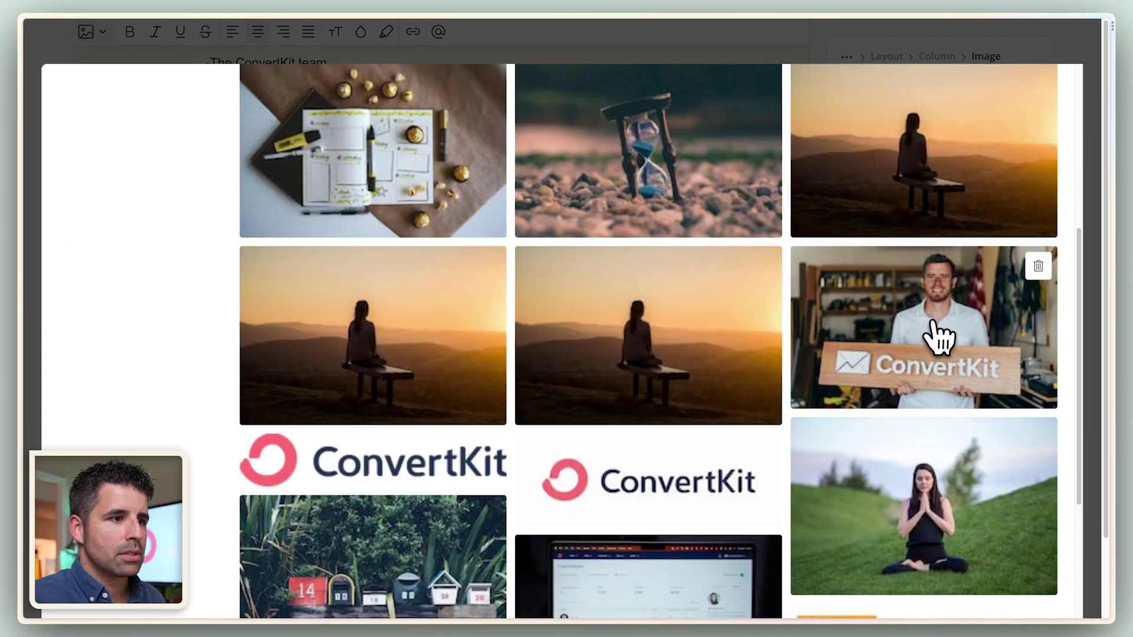
{"action": "left_click", "coordinate": [938, 336]}
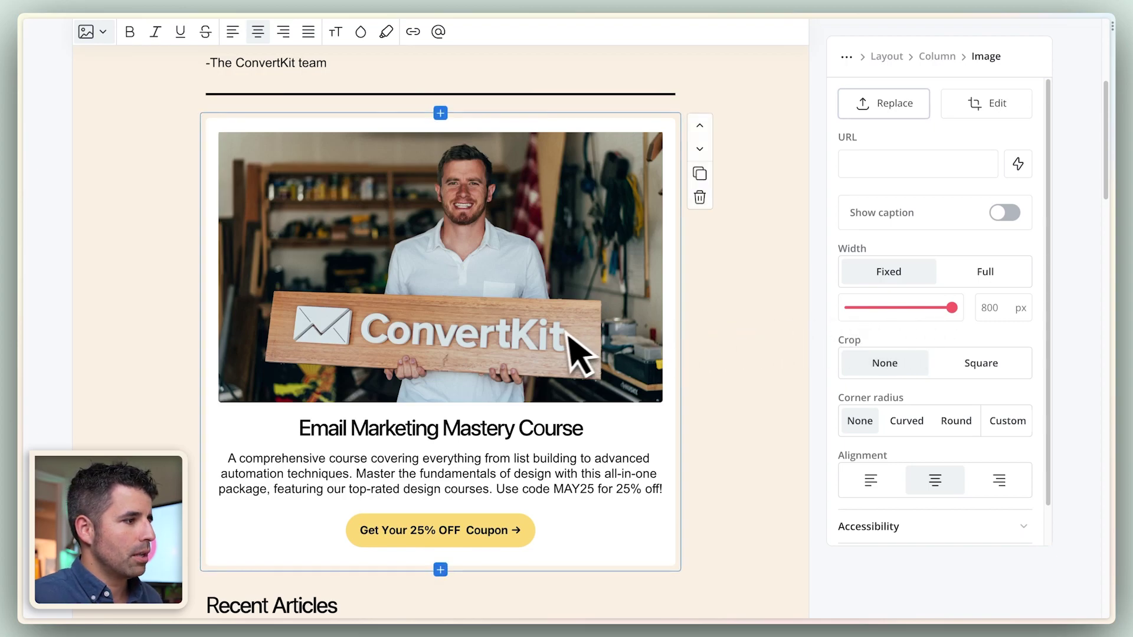
Left-align the course block's heading, description and button, and set the heading's font weight to Bold.
{"action": "left_click_drag", "start_coordinate": [300, 431], "coordinate": [538, 537]}
{"action": "left_click", "coordinate": [232, 31]}
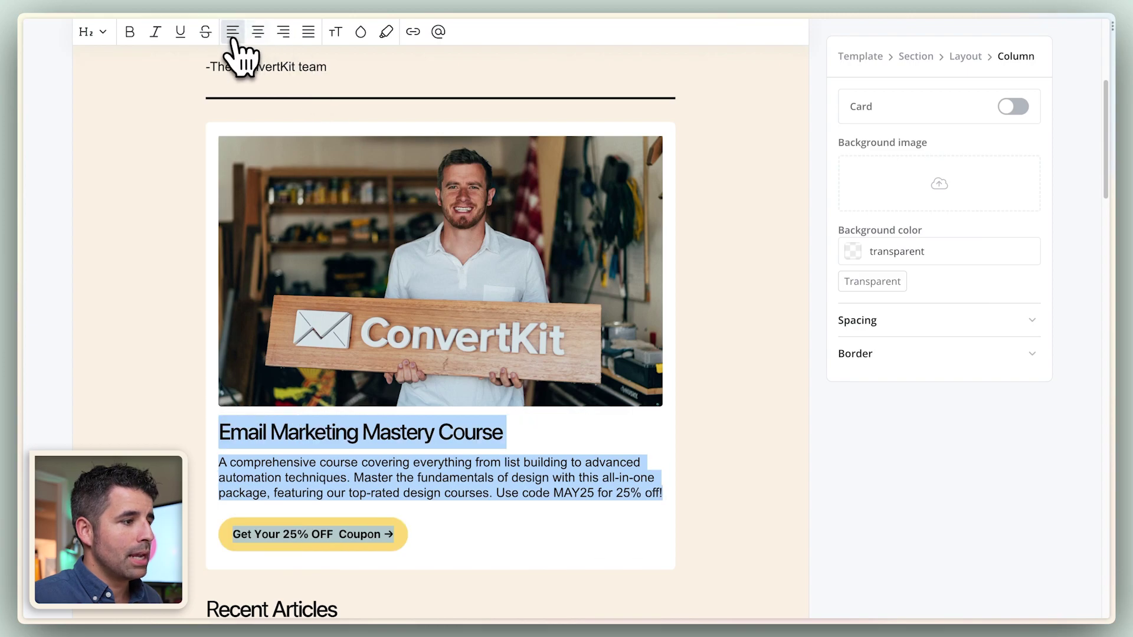
{"action": "left_click", "coordinate": [495, 434]}
{"action": "left_click_drag", "start_coordinate": [465, 437], "coordinate": [309, 437]}
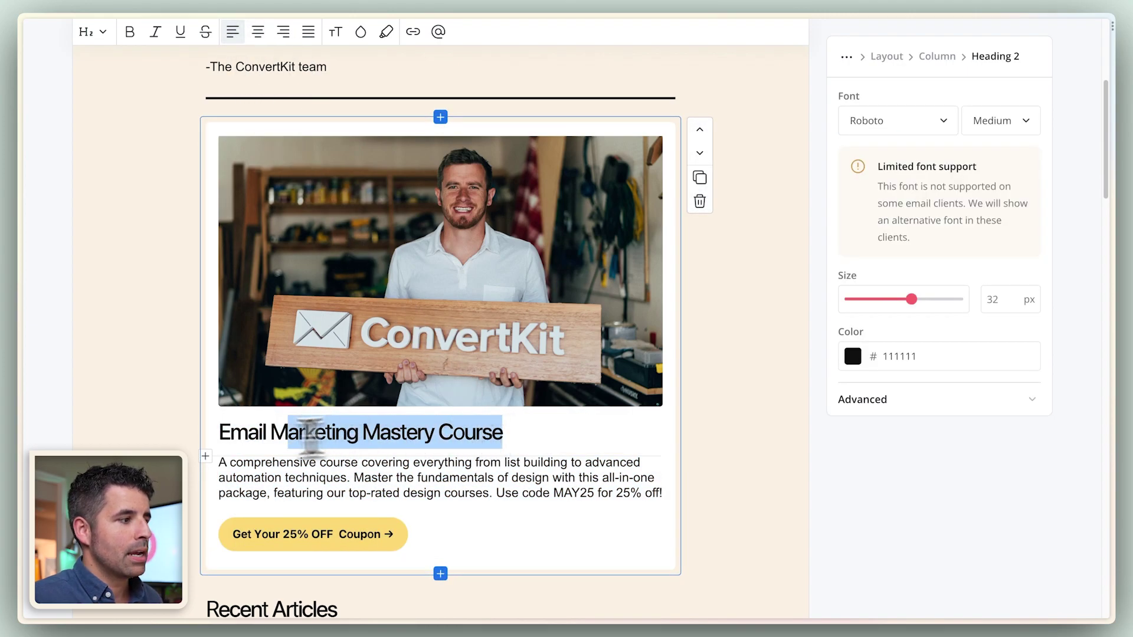
{"action": "left_click_drag", "start_coordinate": [226, 437], "coordinate": [219, 435]}
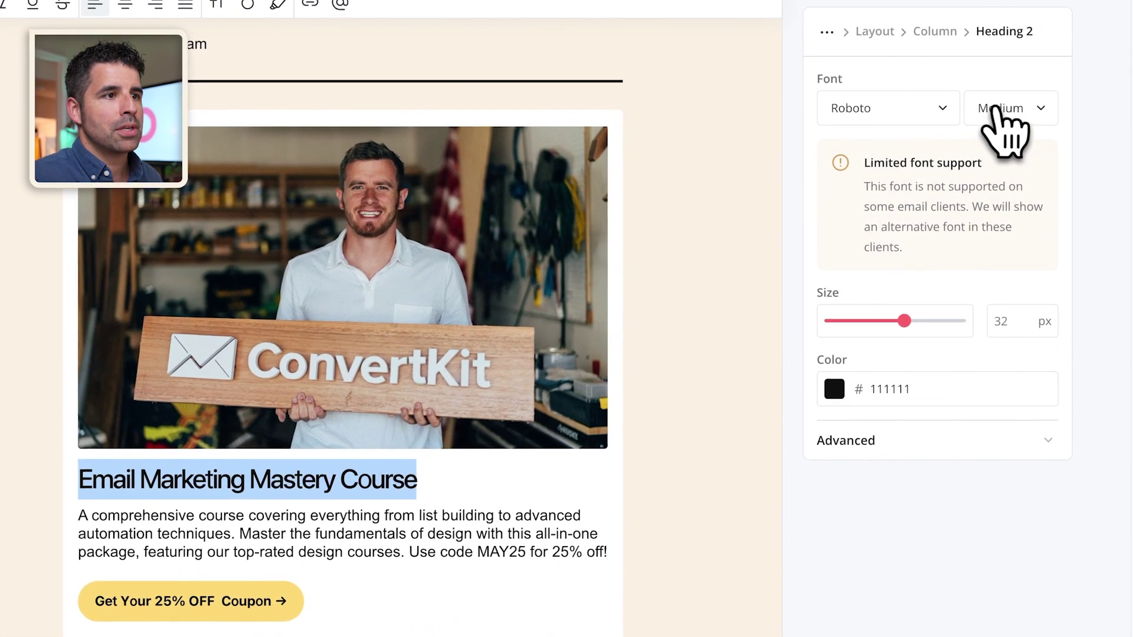
{"action": "left_click", "coordinate": [999, 110]}
{"action": "left_click", "coordinate": [1021, 295]}
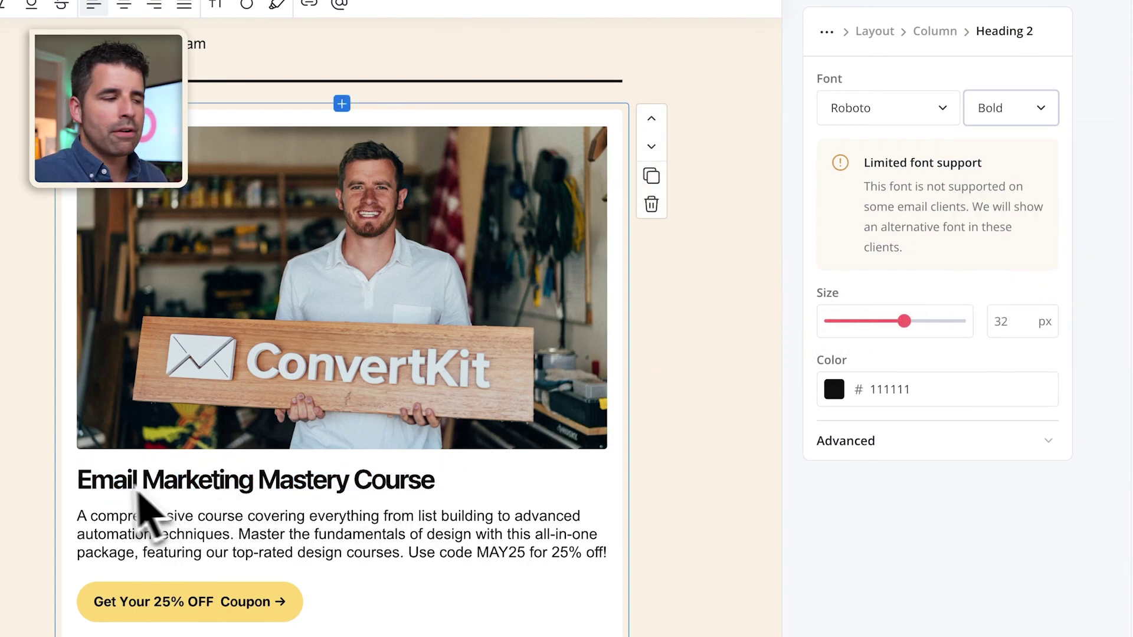
Increase the letter spacing of the Email Marketing Mastery Course heading in its advanced text settings.
{"action": "left_click", "coordinate": [906, 440]}
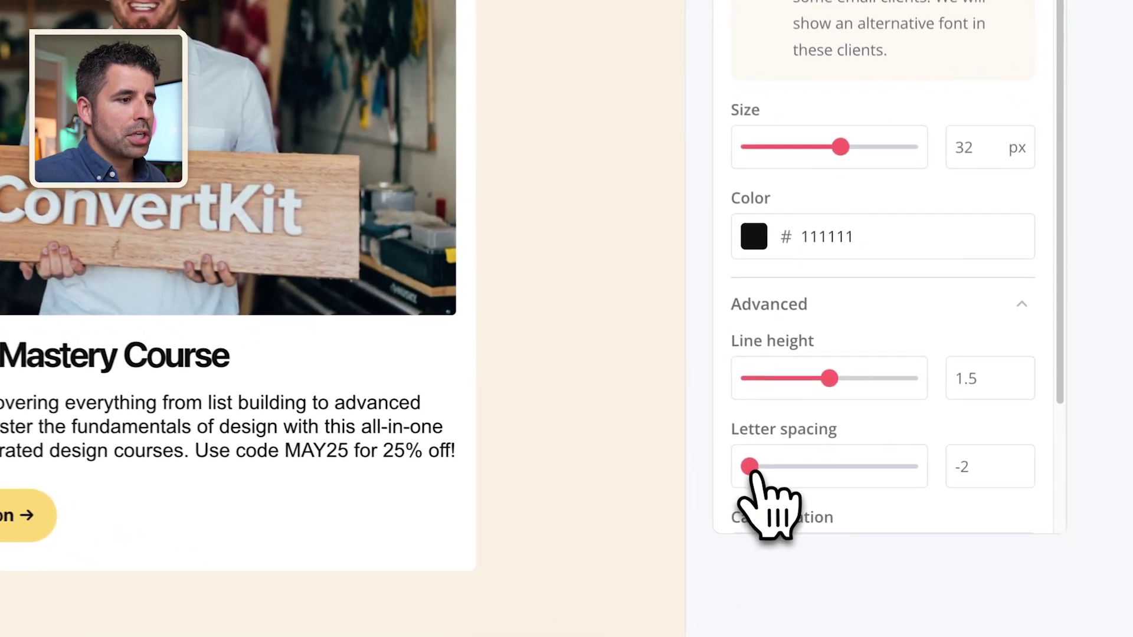
{"action": "left_click_drag", "start_coordinate": [811, 544], "coordinate": [838, 543]}
{"action": "left_click_drag", "start_coordinate": [774, 466], "coordinate": [822, 475]}
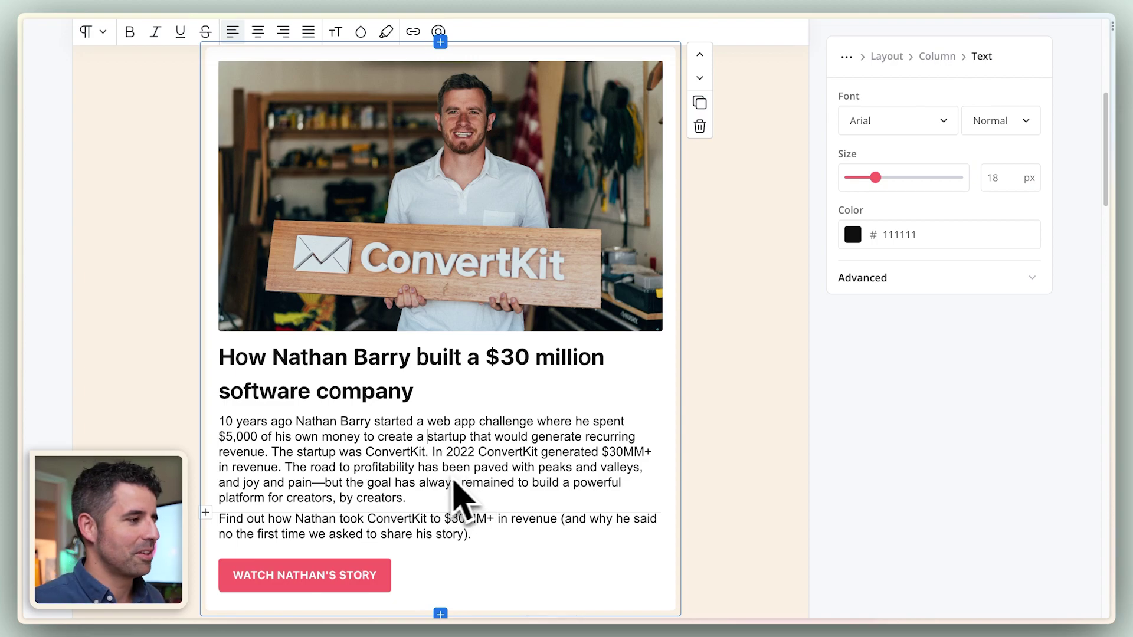
Delete the Mastering Personalization card and the two-column row of article cards below the Recent Articles heading.
{"action": "scroll", "coordinate": [460, 499], "scroll_direction": "down", "scroll_amount": 6}
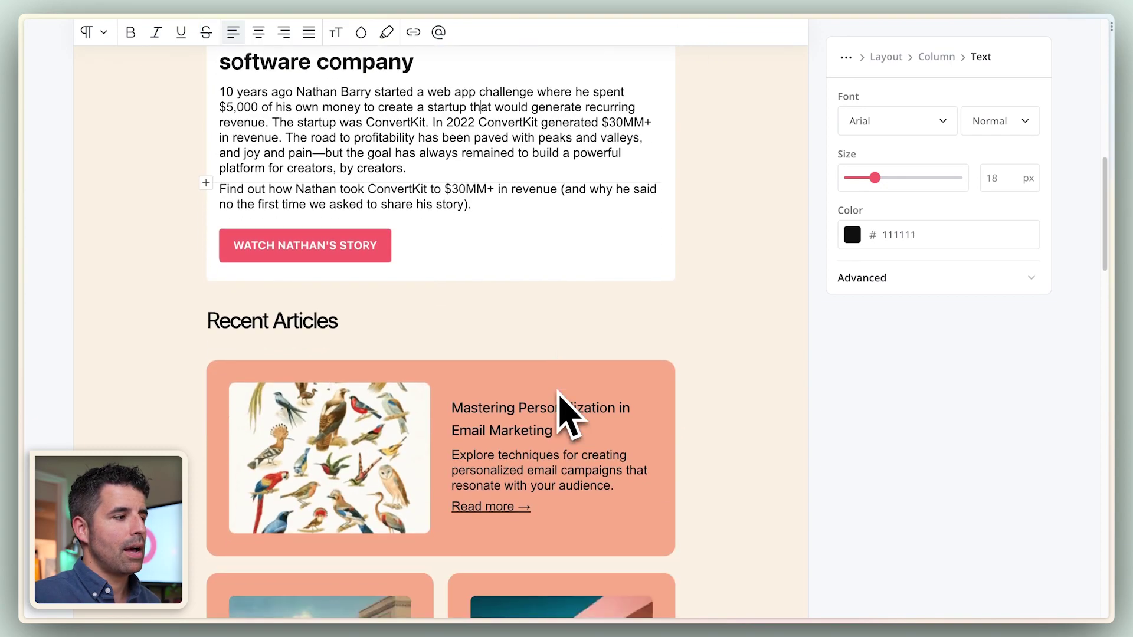
{"action": "scroll", "coordinate": [561, 407], "scroll_direction": "down", "scroll_amount": 1}
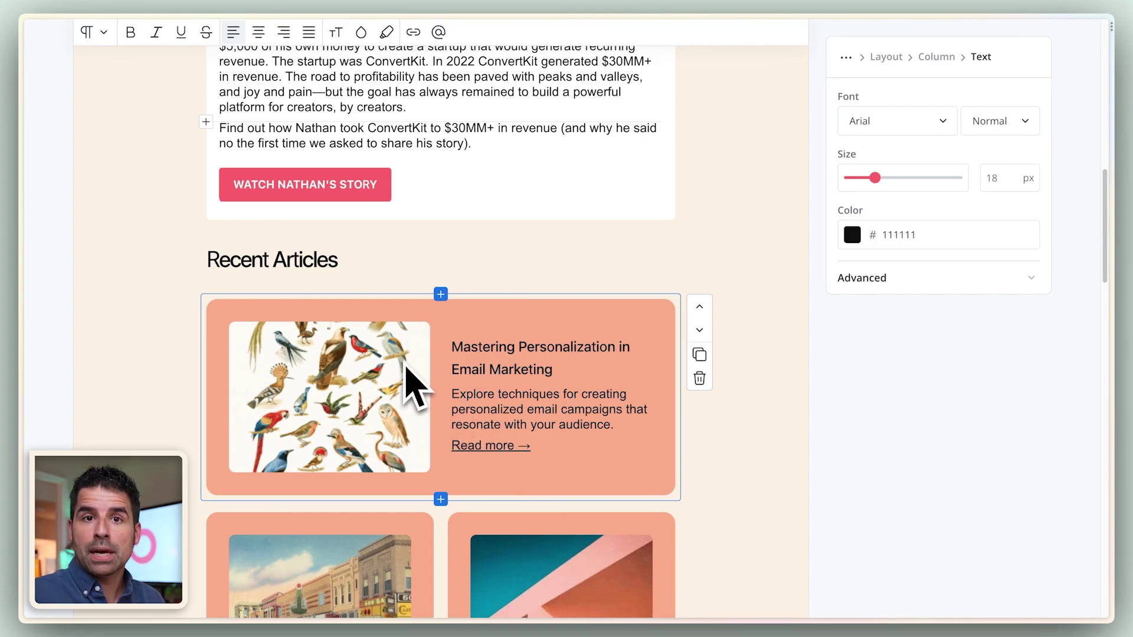
{"action": "left_click", "coordinate": [700, 377]}
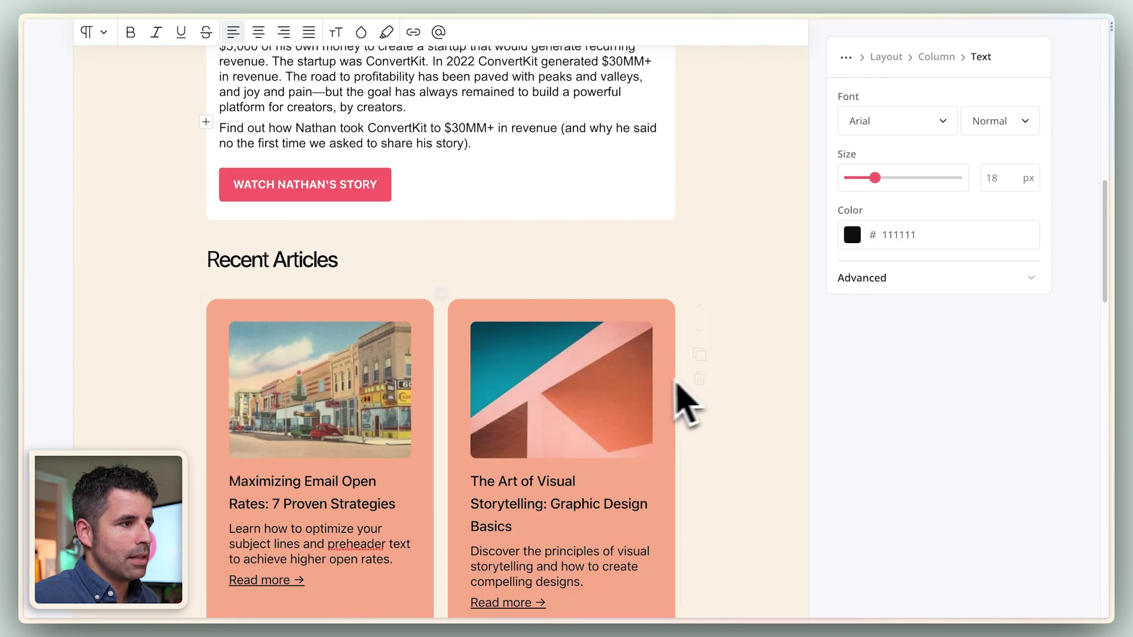
{"action": "left_click", "coordinate": [700, 378]}
Insert a layout below the Recent Articles heading, using the "Here are my best Instagram growth hacks" design with the image beside the text.
{"action": "left_click", "coordinate": [334, 260]}
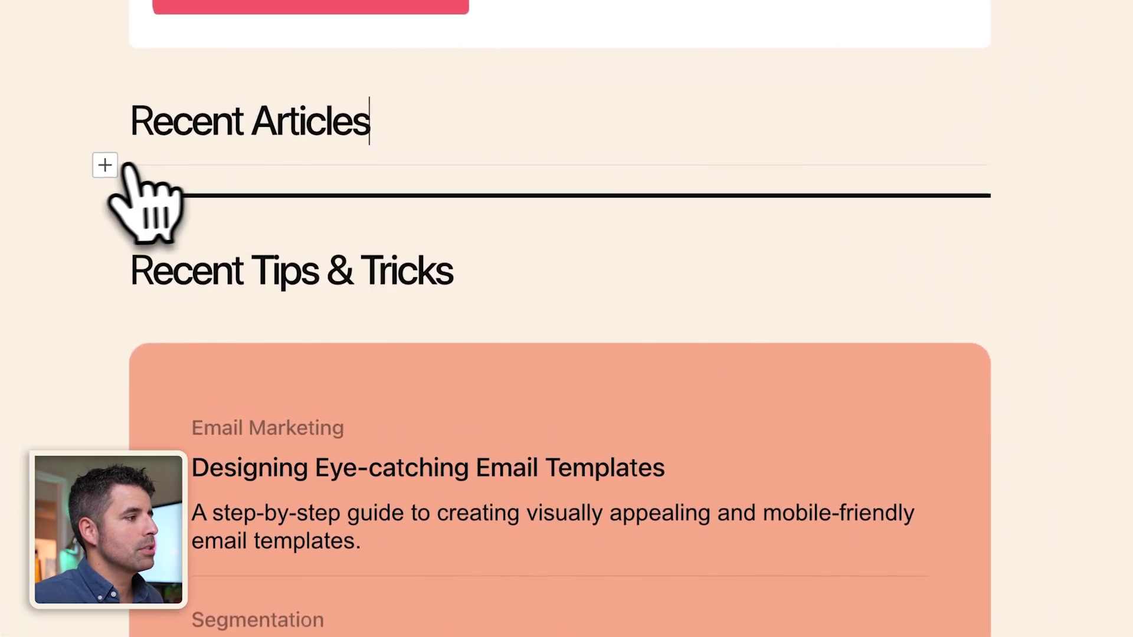
{"action": "left_click", "coordinate": [107, 166]}
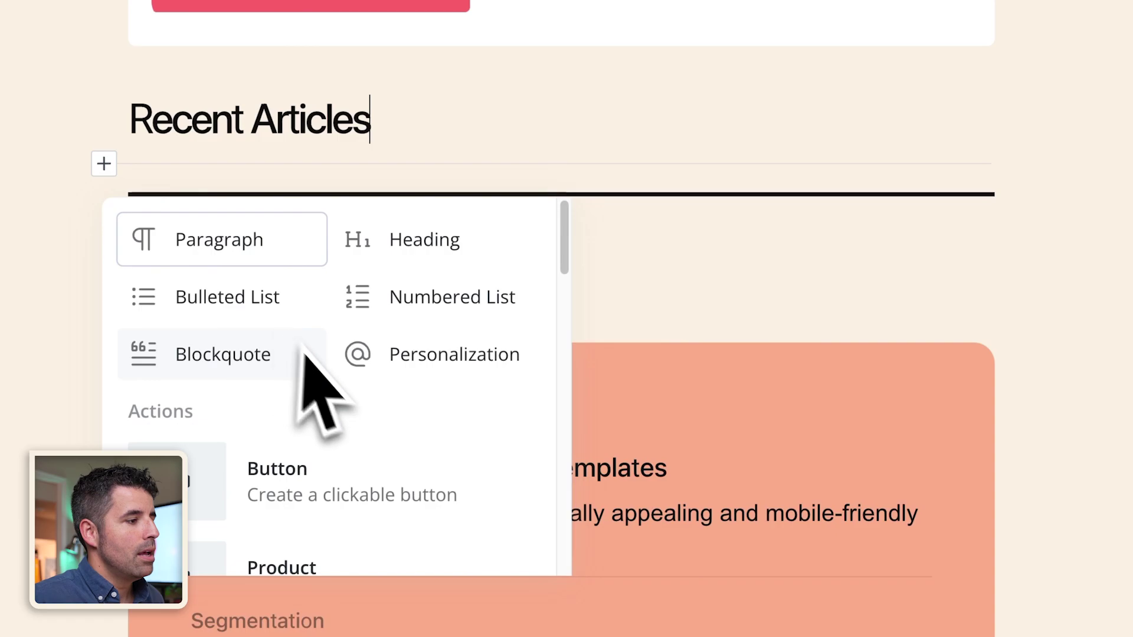
{"action": "scroll", "coordinate": [318, 369], "scroll_direction": "down", "scroll_amount": 8}
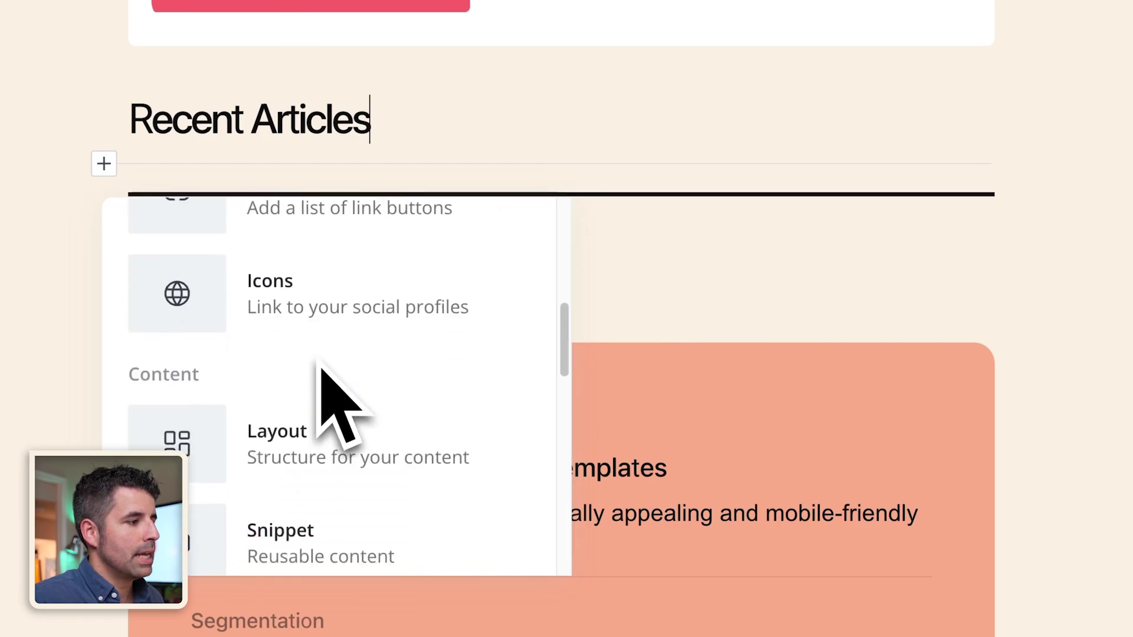
{"action": "left_click", "coordinate": [310, 432]}
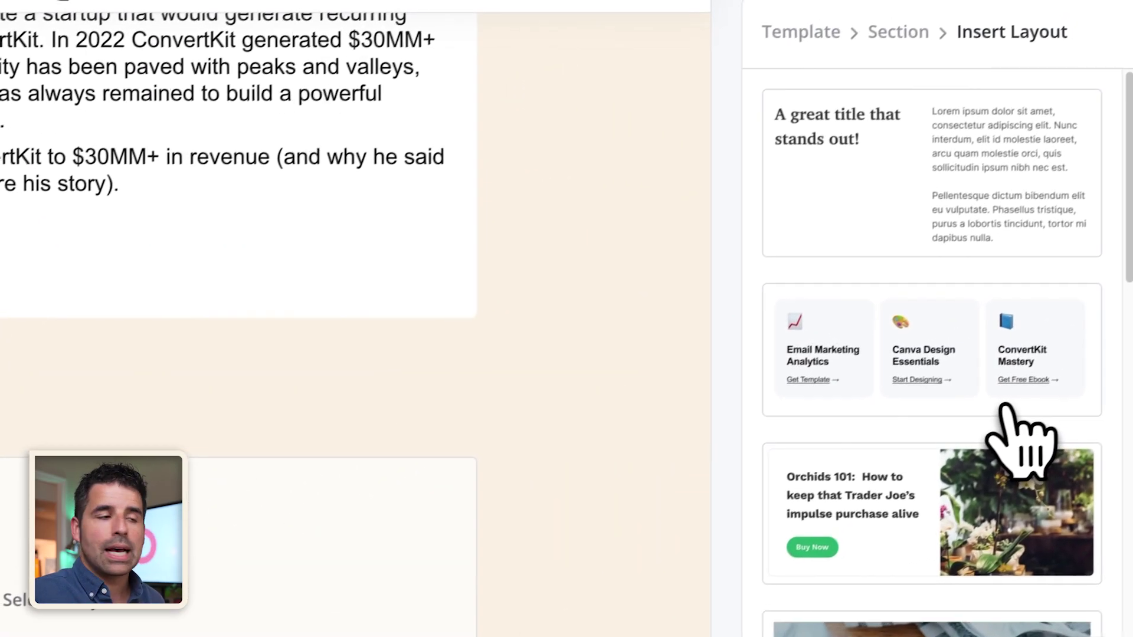
{"action": "scroll", "coordinate": [1004, 413], "scroll_direction": "down", "scroll_amount": 10}
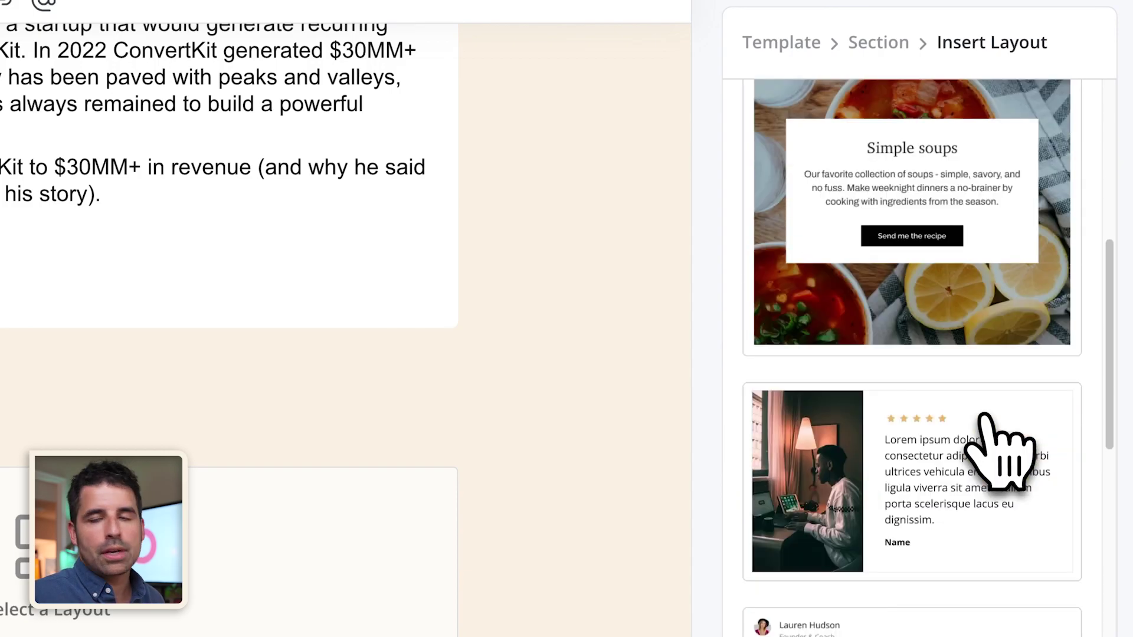
{"action": "scroll", "coordinate": [1003, 449], "scroll_direction": "down", "scroll_amount": 10}
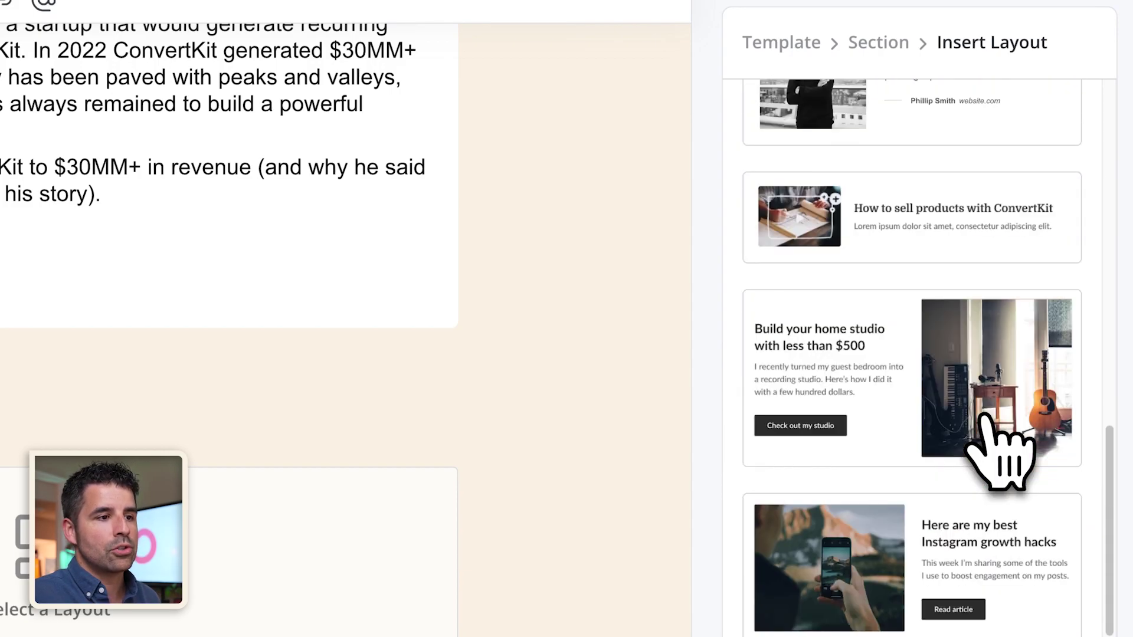
{"action": "scroll", "coordinate": [985, 418], "scroll_direction": "down", "scroll_amount": 15}
{"action": "scroll", "coordinate": [994, 430], "scroll_direction": "up", "scroll_amount": 13}
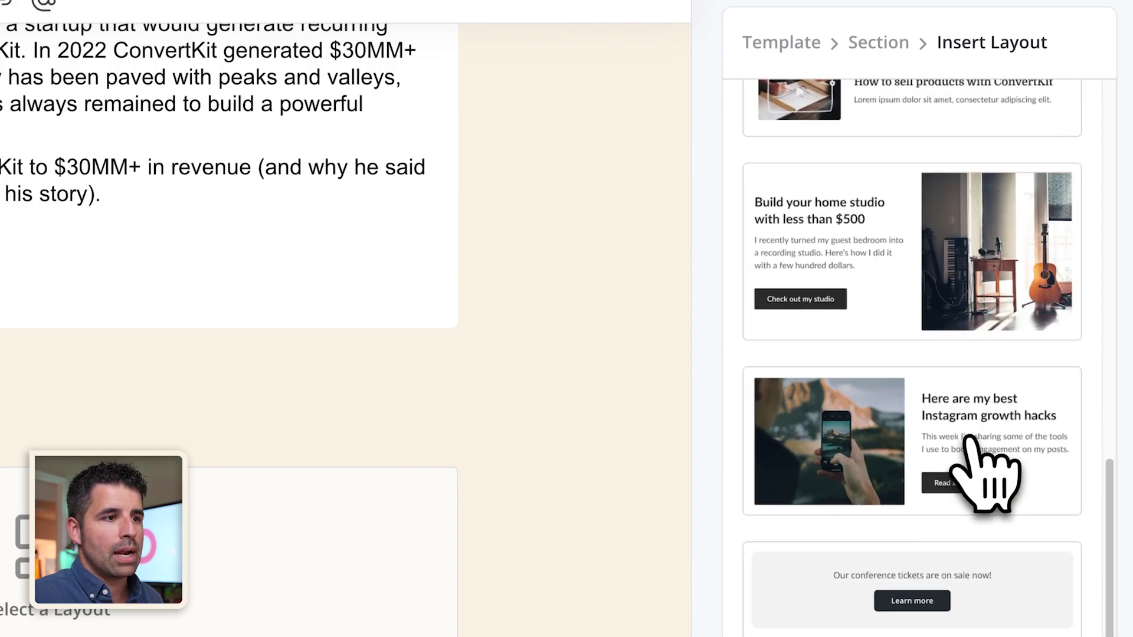
{"action": "left_click", "coordinate": [938, 427]}
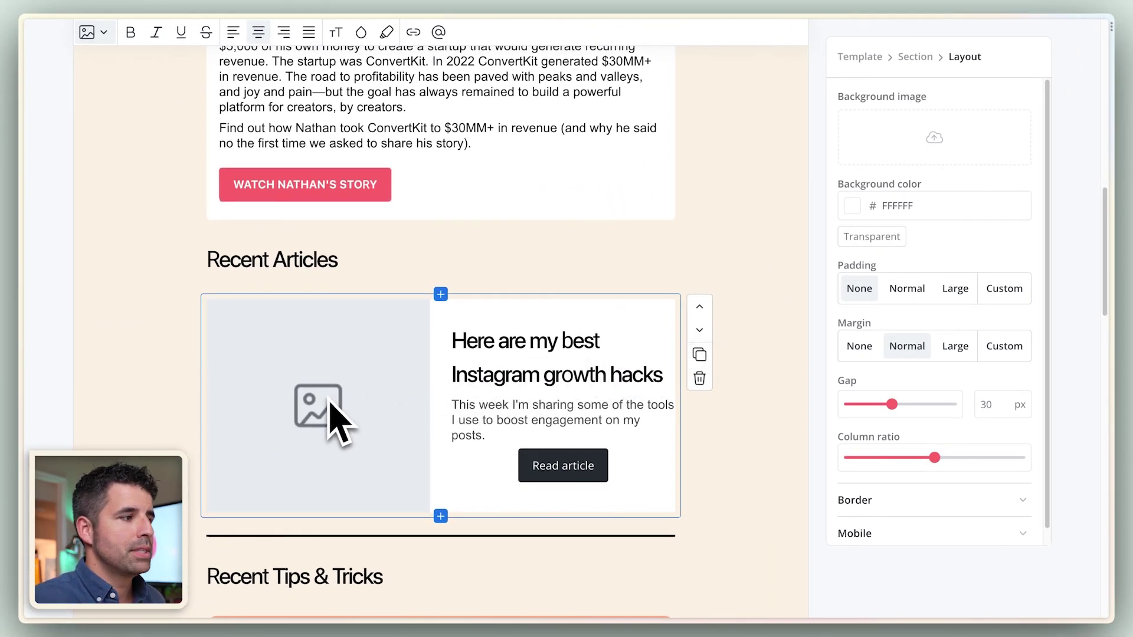
Replace the placeholder image in the Recent Articles layout with the mailboxes photo from the recent uploads.
{"action": "left_click", "coordinate": [313, 413]}
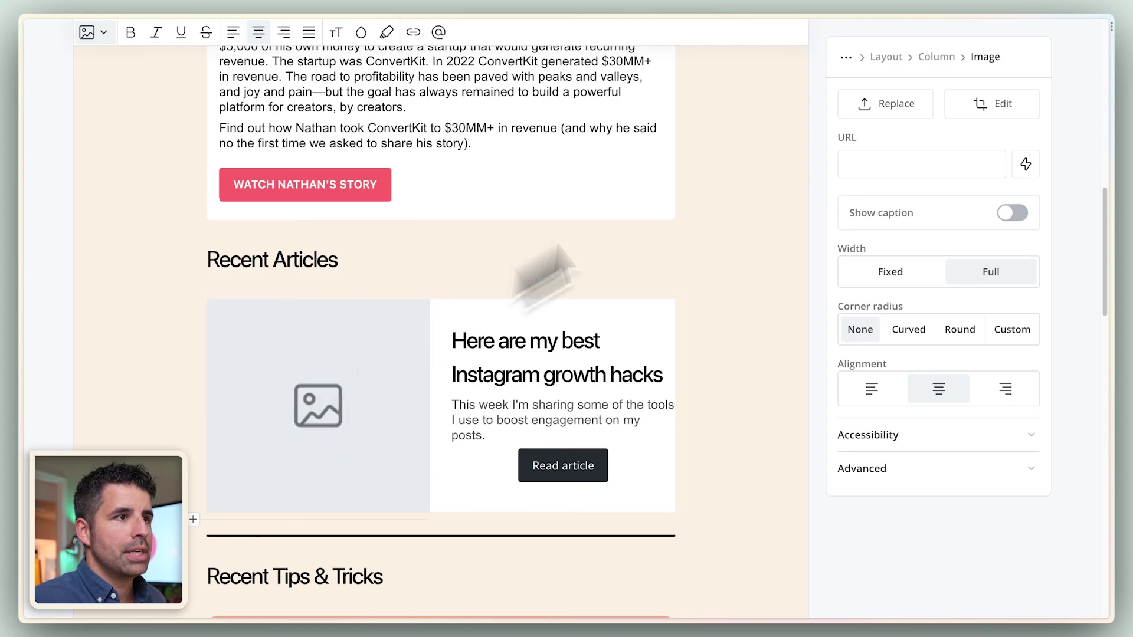
{"action": "left_click", "coordinate": [894, 107]}
{"action": "scroll", "coordinate": [463, 450], "scroll_direction": "down", "scroll_amount": 10}
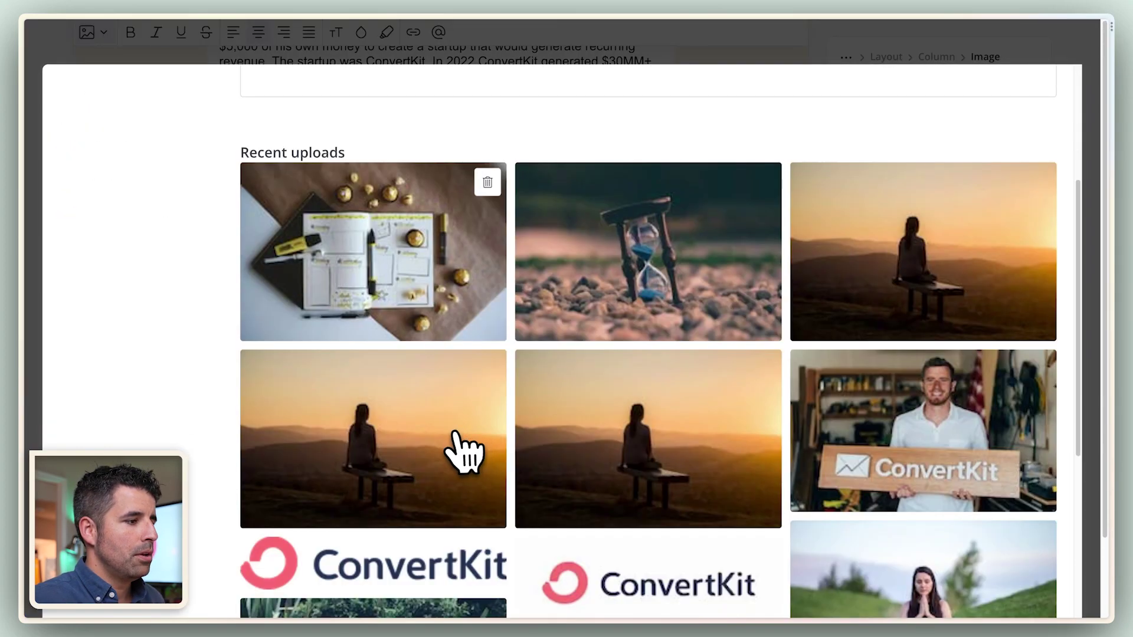
{"action": "left_click", "coordinate": [362, 398]}
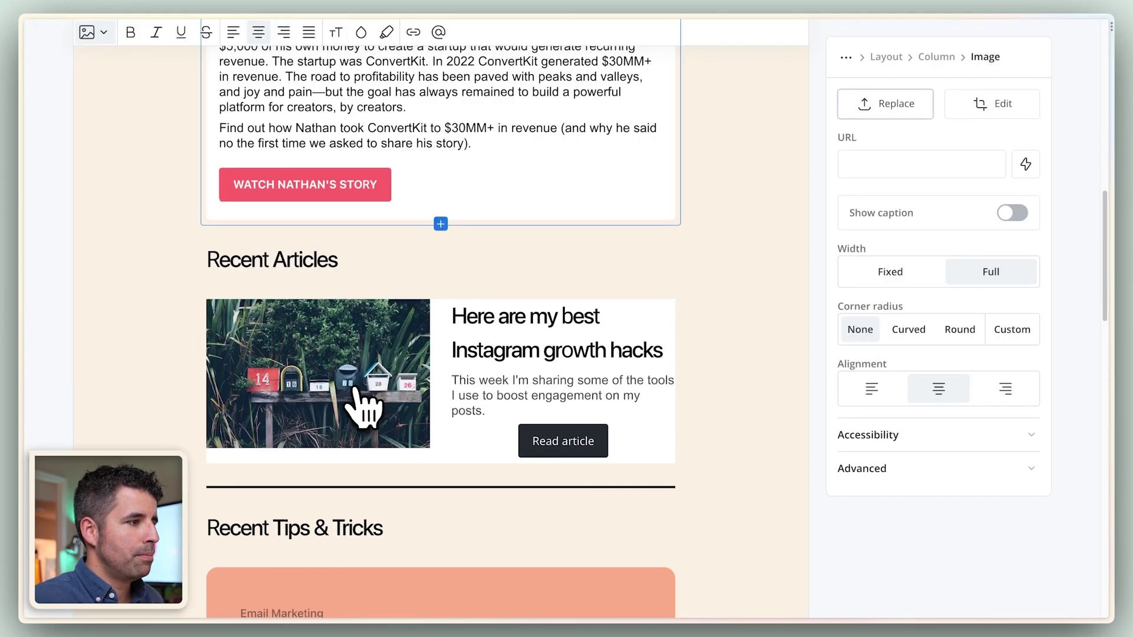
Set the image column's padding to Normal and its vertical alignment to Middle.
{"action": "left_click", "coordinate": [942, 57]}
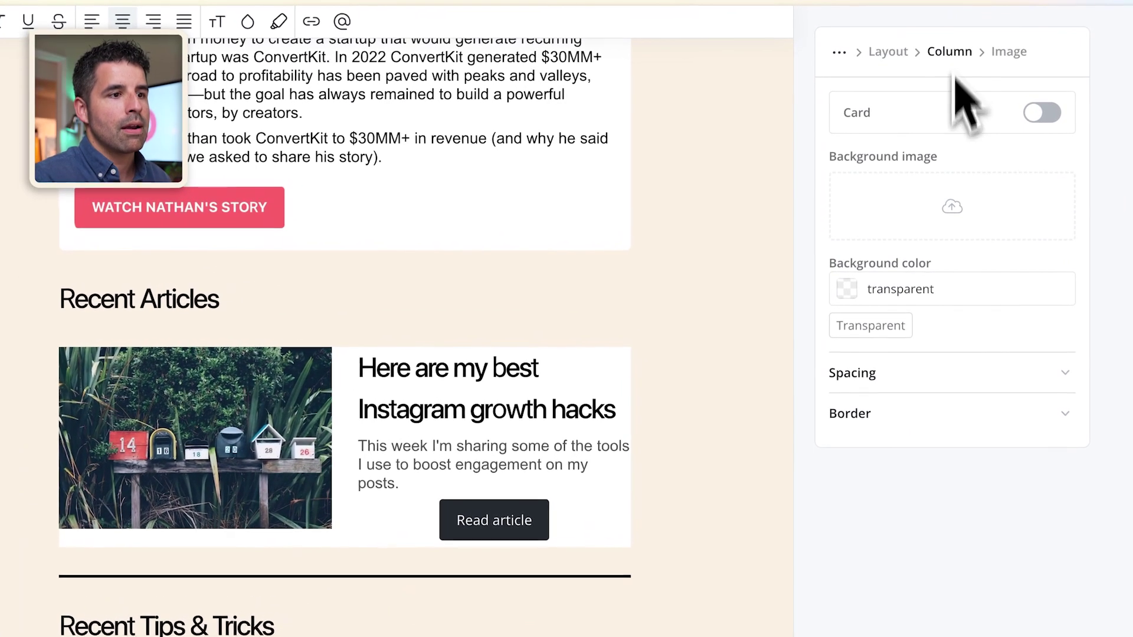
{"action": "left_click", "coordinate": [1013, 372]}
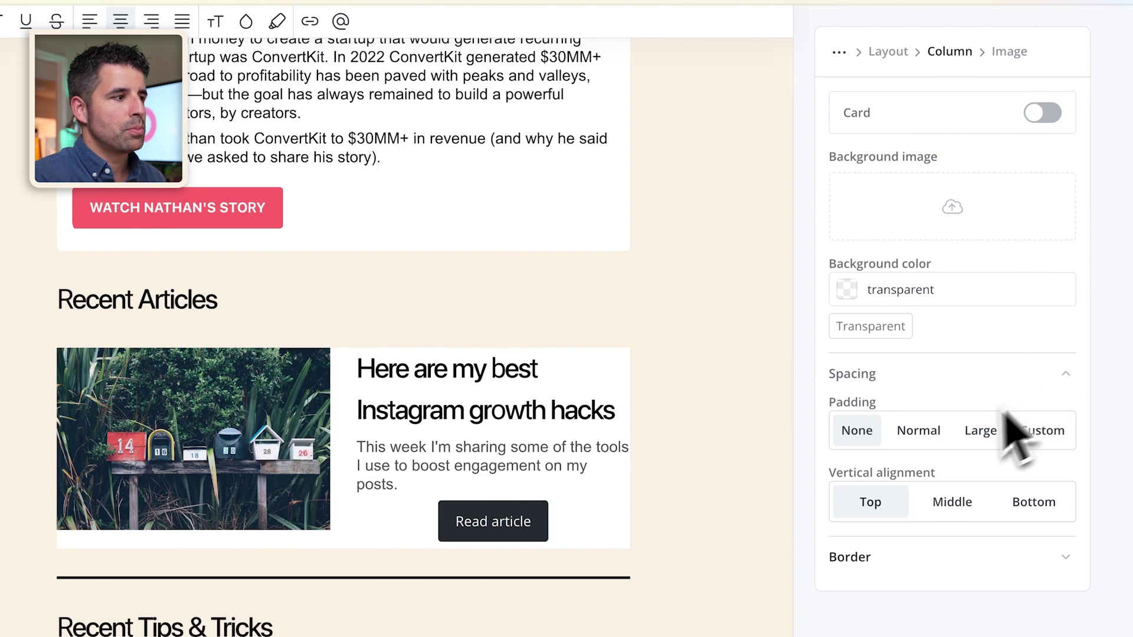
{"action": "left_click", "coordinate": [929, 437]}
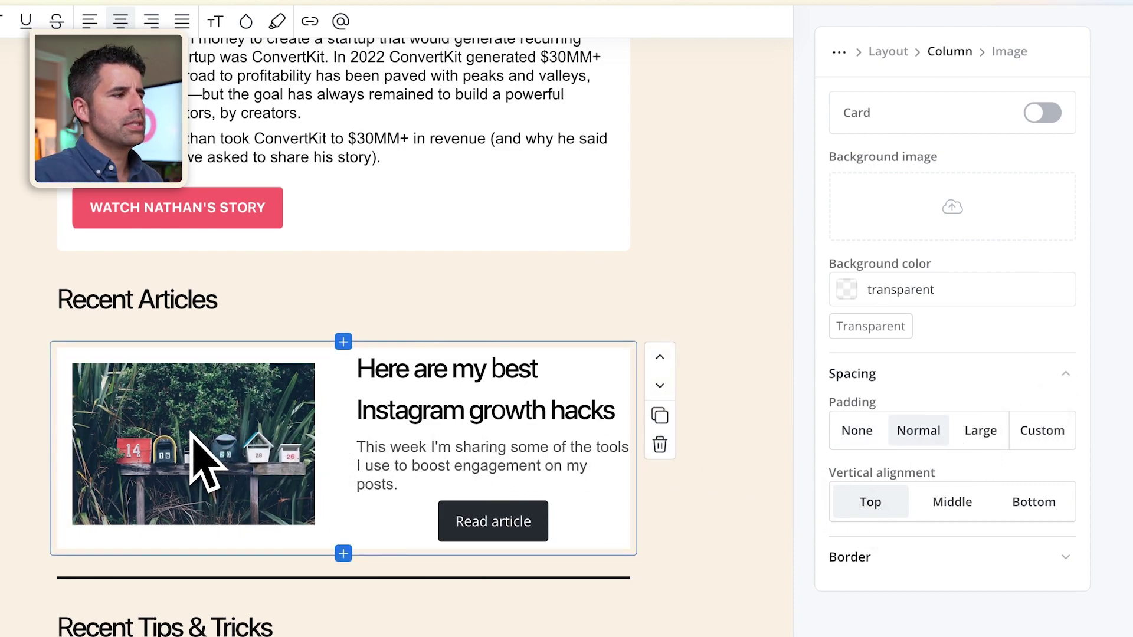
{"action": "left_click", "coordinate": [947, 505]}
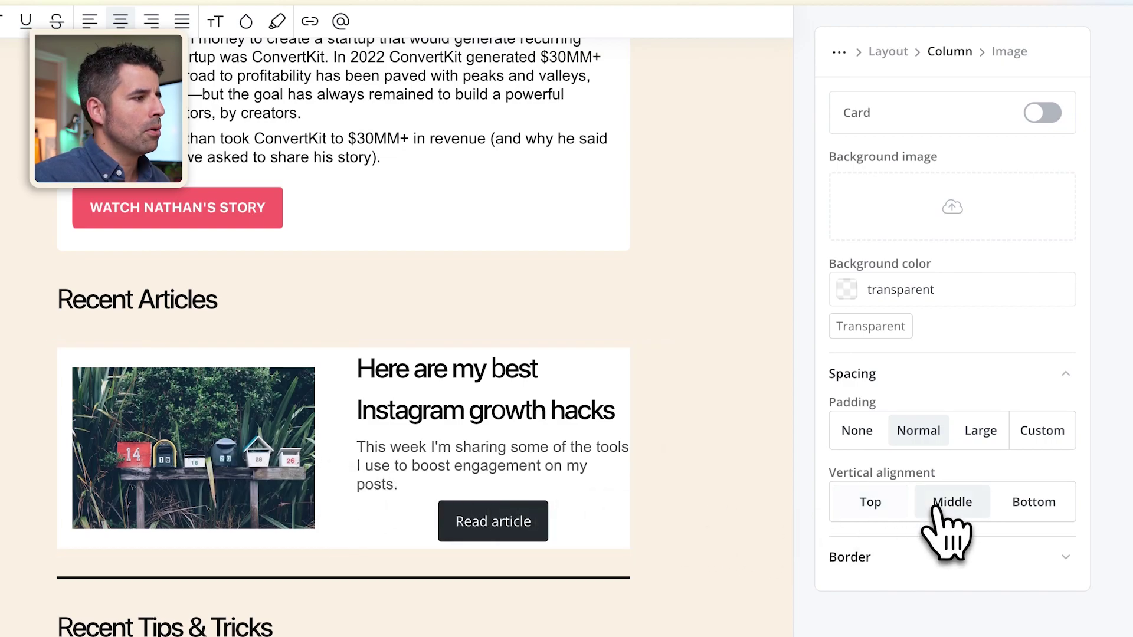
Replace the "Here are my best Instagram growth hacks" heading with "Mastering Personalization in Email Marketing".
{"action": "left_click", "coordinate": [359, 367]}
{"action": "left_click_drag", "start_coordinate": [357, 369], "coordinate": [618, 417]}
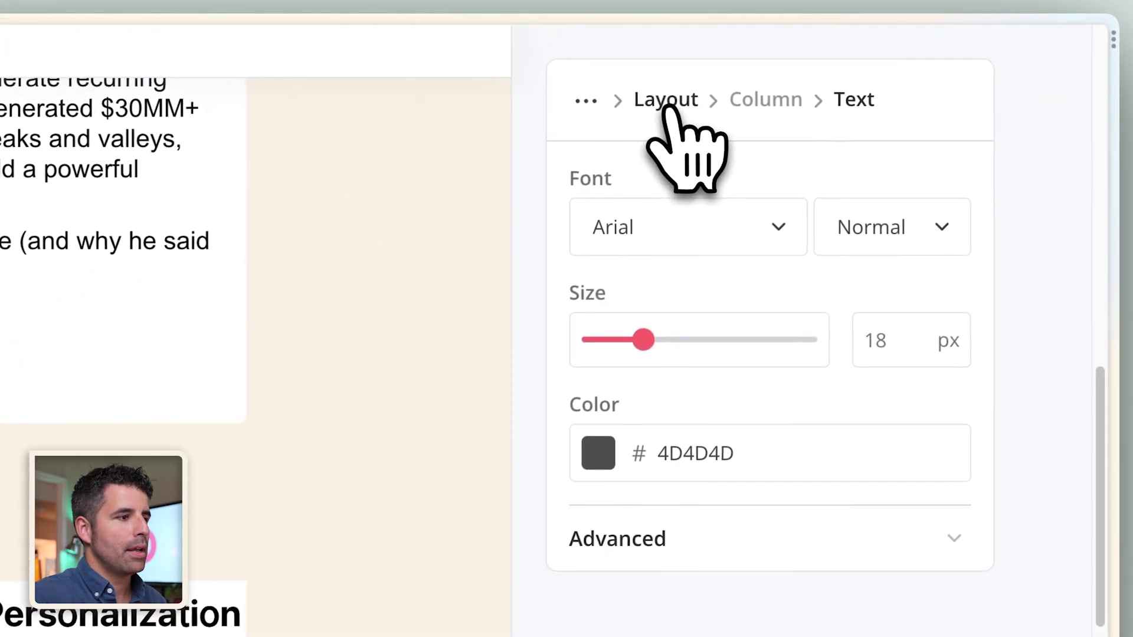
Reduce the gap between the article layout's image and text columns to 11 px.
{"action": "left_click", "coordinate": [666, 101]}
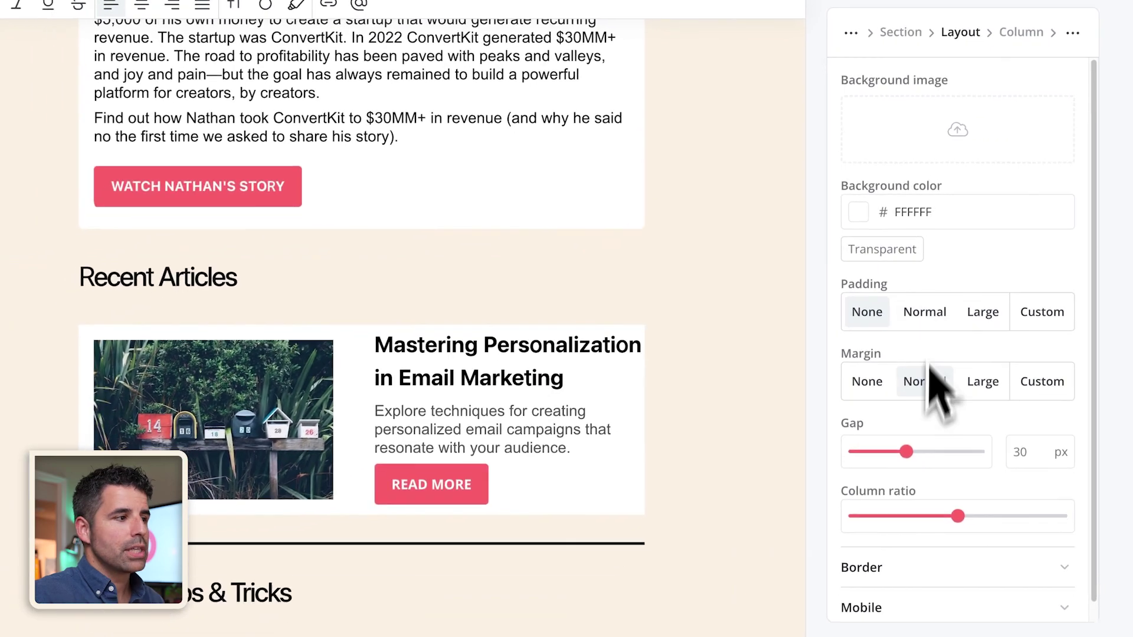
{"action": "left_click_drag", "start_coordinate": [906, 452], "coordinate": [877, 454]}
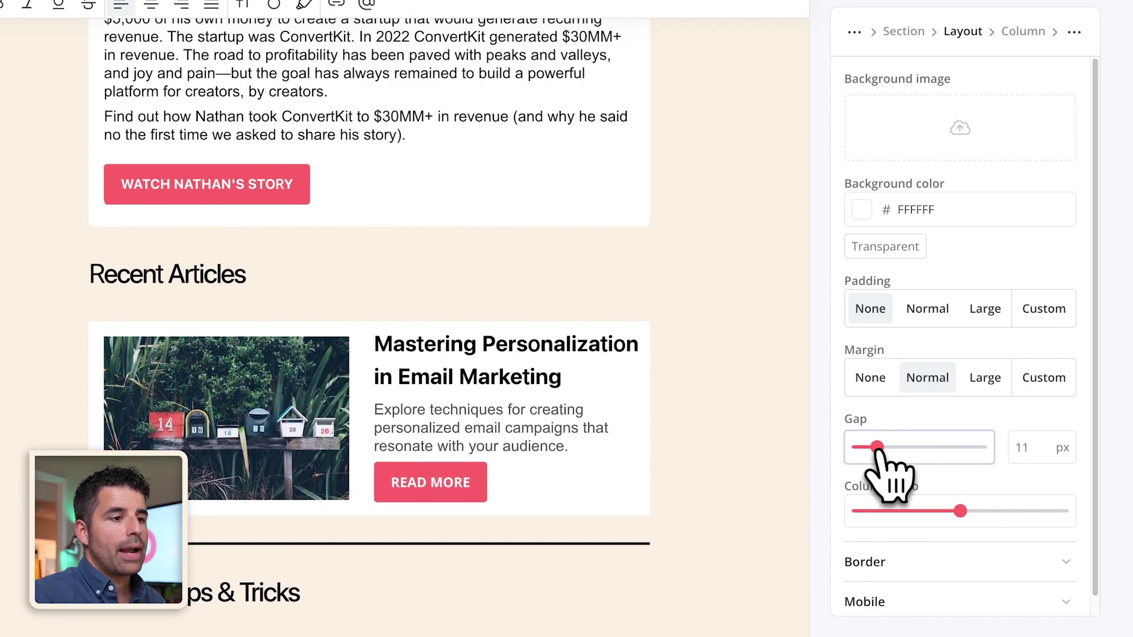
{"action": "mouse_move", "coordinate": [960, 518]}
{"action": "left_mouse_down"}
{"action": "mouse_move", "coordinate": [909, 518]}
{"action": "mouse_move", "coordinate": [999, 524]}
{"action": "mouse_move", "coordinate": [958, 527]}
{"action": "left_mouse_up"}
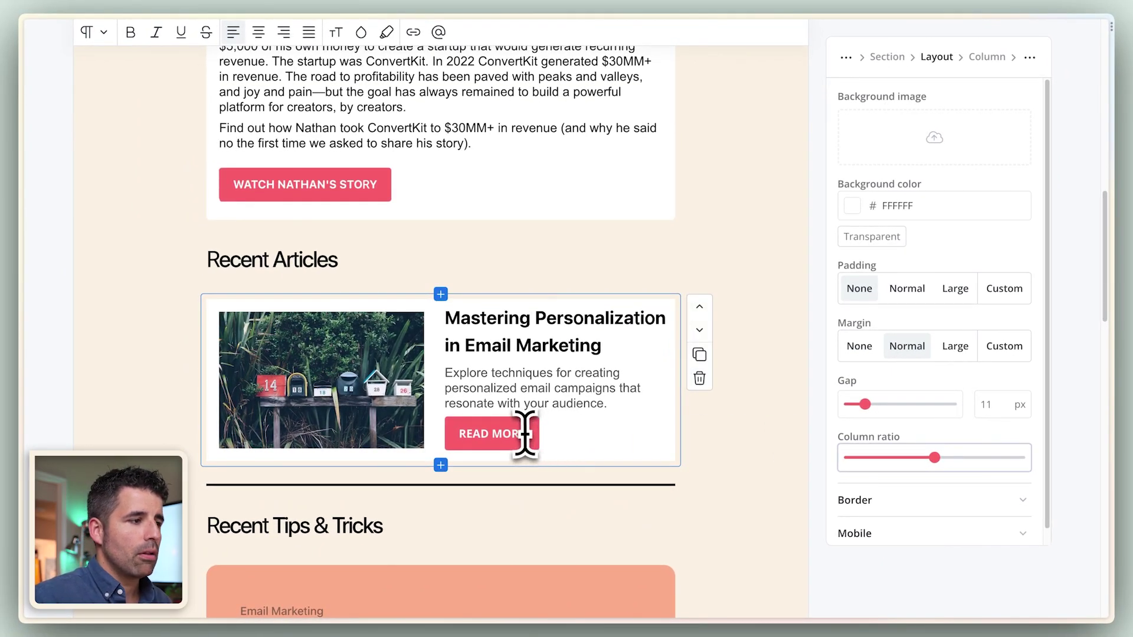
Delete the READ MORE button from the Mastering Personalization article layout.
{"action": "left_click_drag", "start_coordinate": [530, 435], "coordinate": [462, 437]}
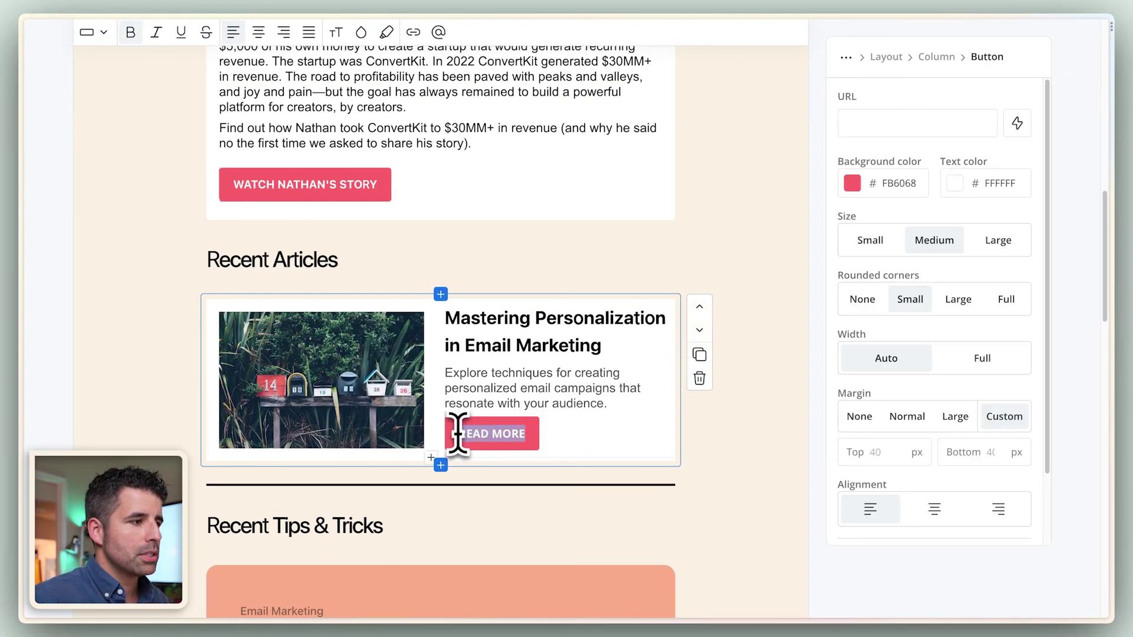
{"action": "key", "text": "BackSpace"}
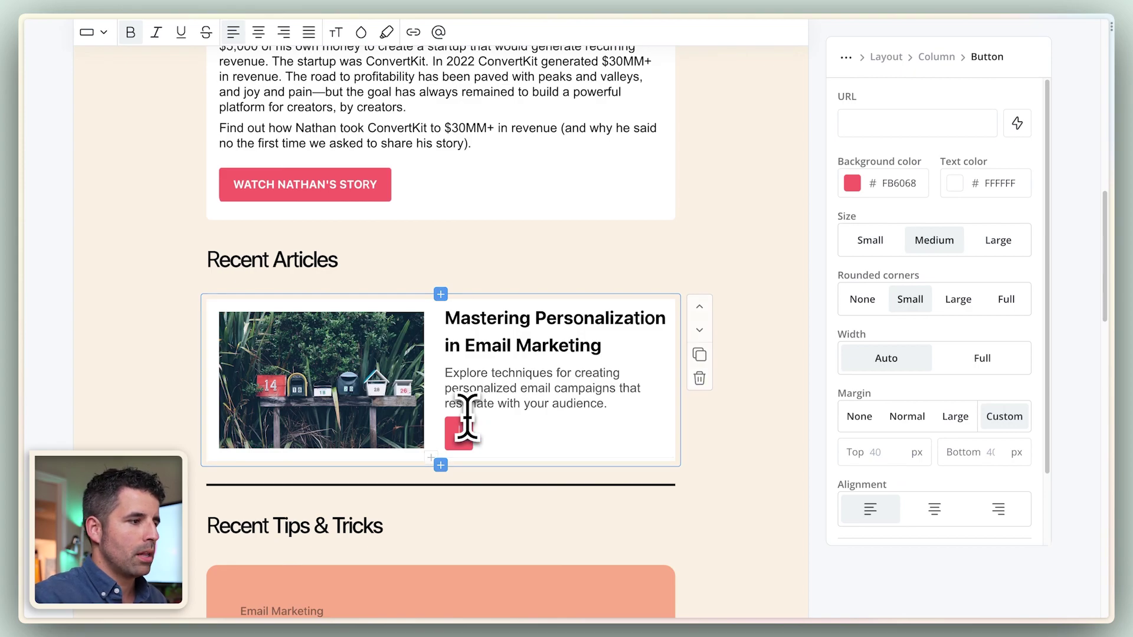
{"action": "key", "text": "BackSpace"}
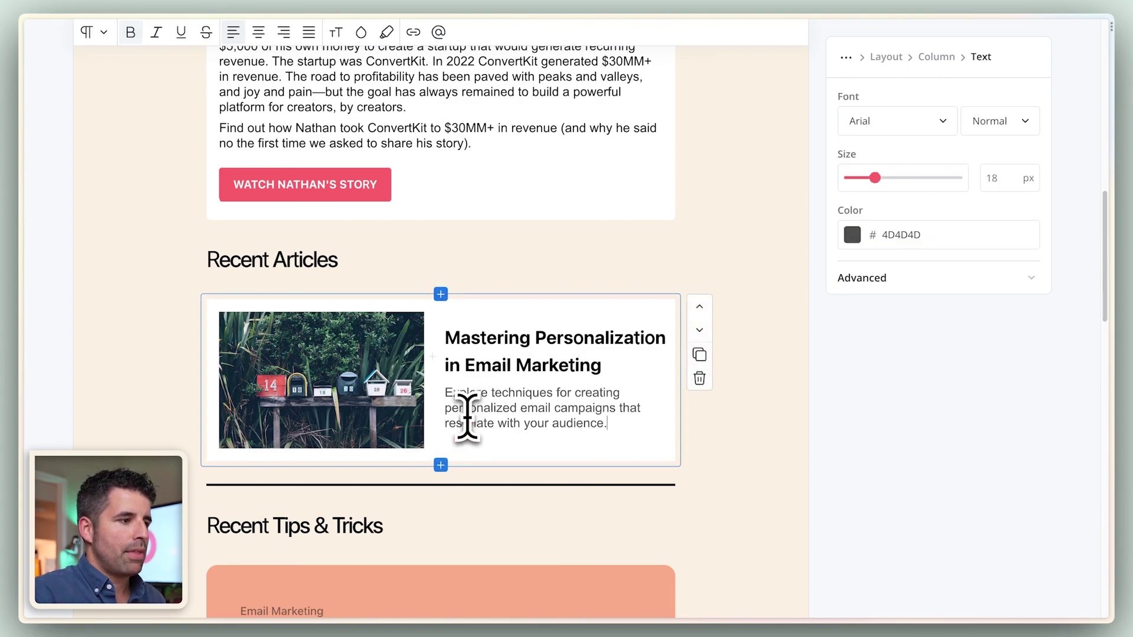
Insert an Icons block for social profiles below the article description.
{"action": "left_click", "coordinate": [433, 430]}
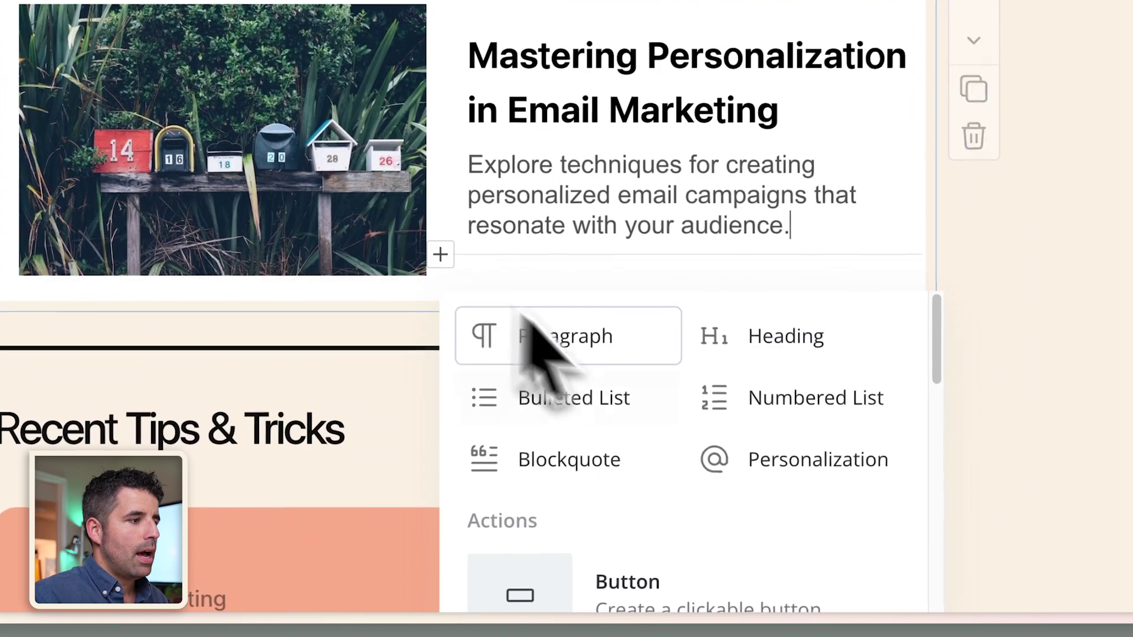
{"action": "scroll", "coordinate": [690, 466], "scroll_direction": "down", "scroll_amount": 8}
{"action": "scroll", "coordinate": [708, 440], "scroll_direction": "down", "scroll_amount": 3}
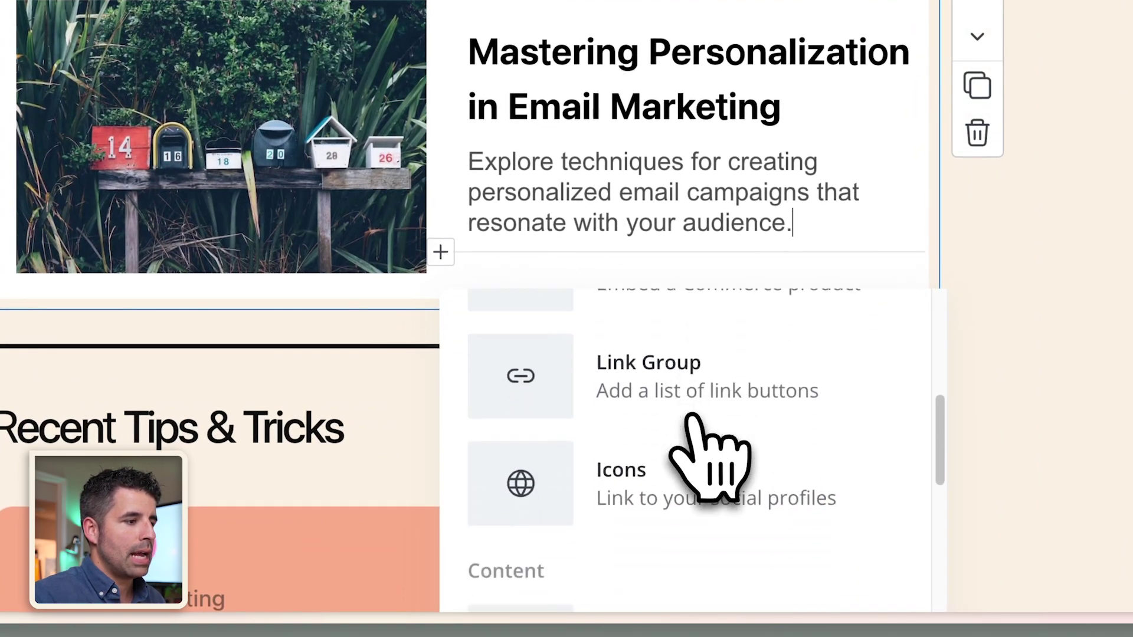
{"action": "left_click", "coordinate": [671, 480]}
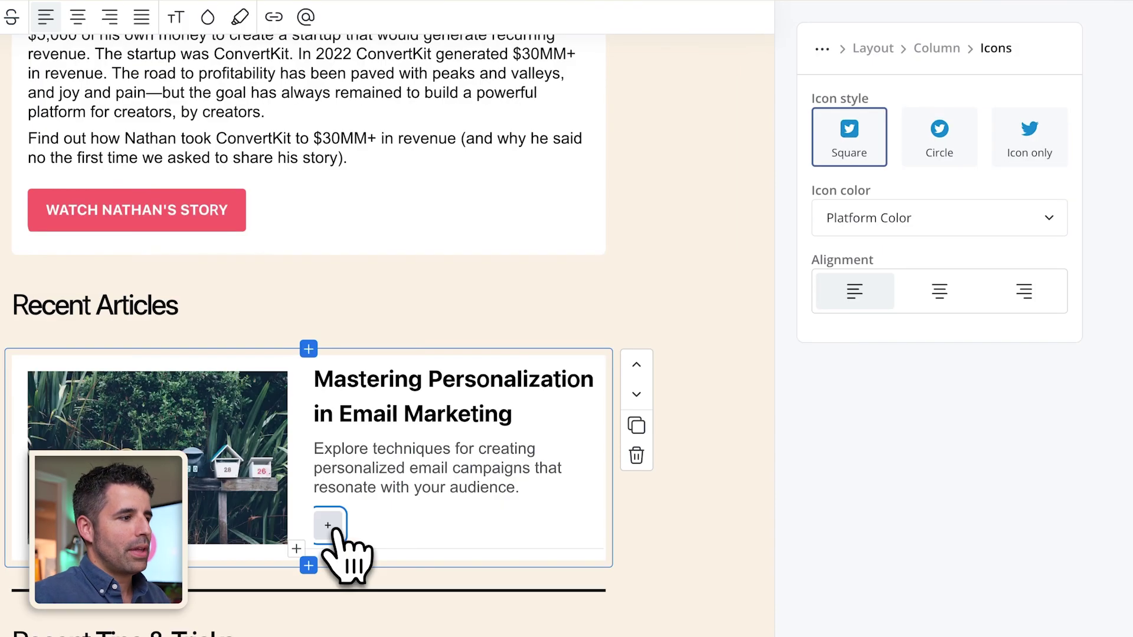
Add a Twitter icon to the Icons block and link it to twitter.com/convertkit.
{"action": "left_click", "coordinate": [457, 435]}
{"action": "left_click", "coordinate": [938, 131]}
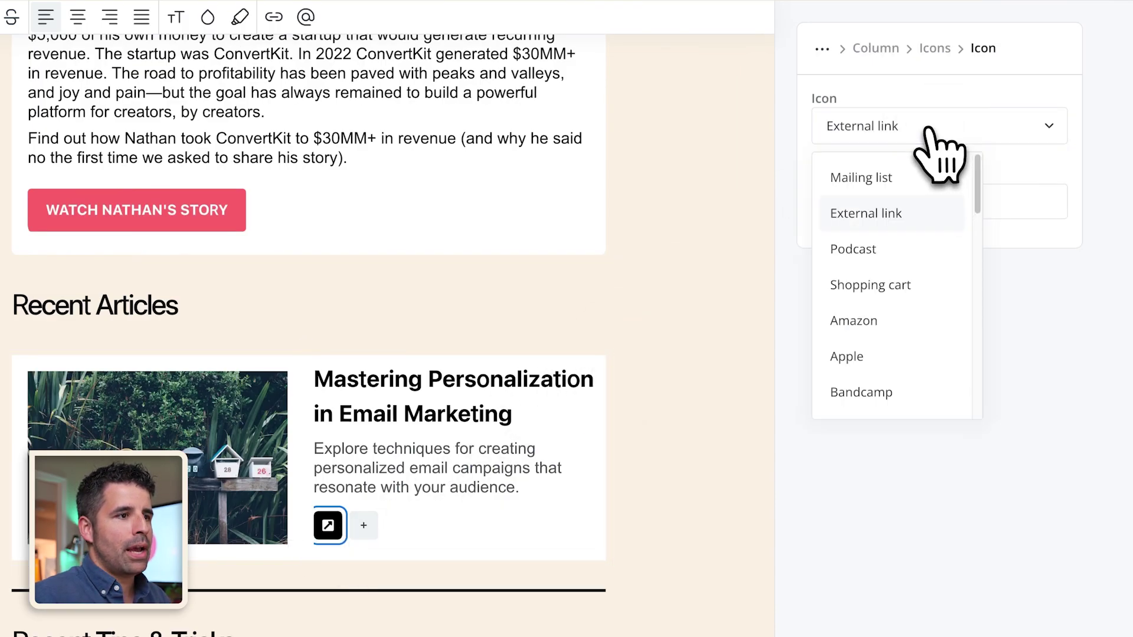
{"action": "scroll", "coordinate": [924, 278], "scroll_direction": "down", "scroll_amount": 5}
{"action": "scroll", "coordinate": [922, 277], "scroll_direction": "down", "scroll_amount": 8}
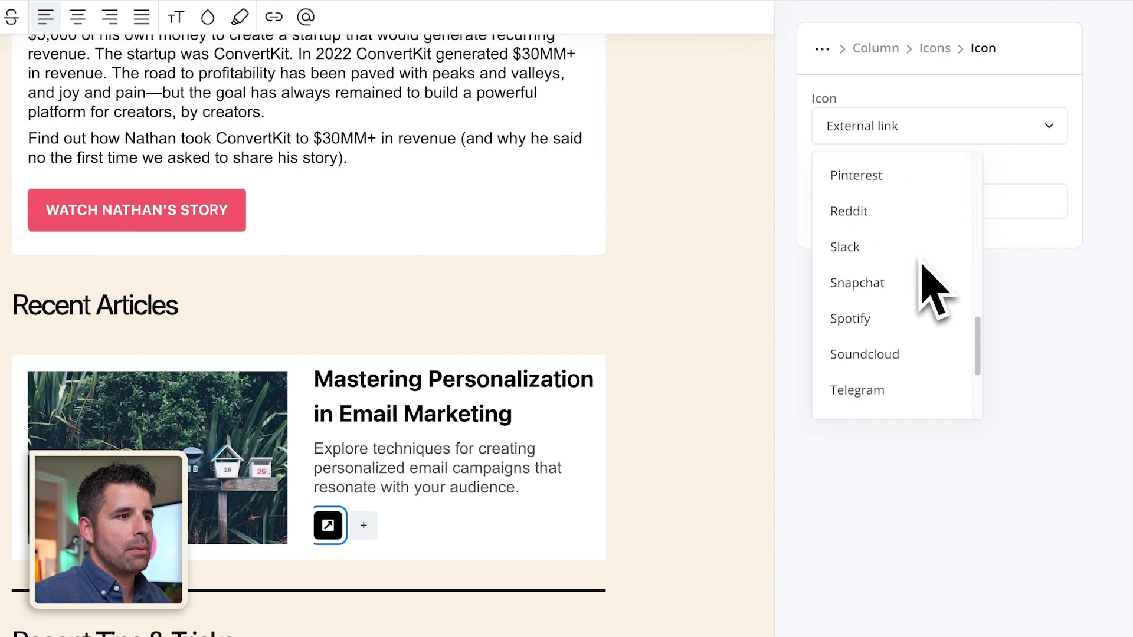
{"action": "left_click", "coordinate": [890, 379]}
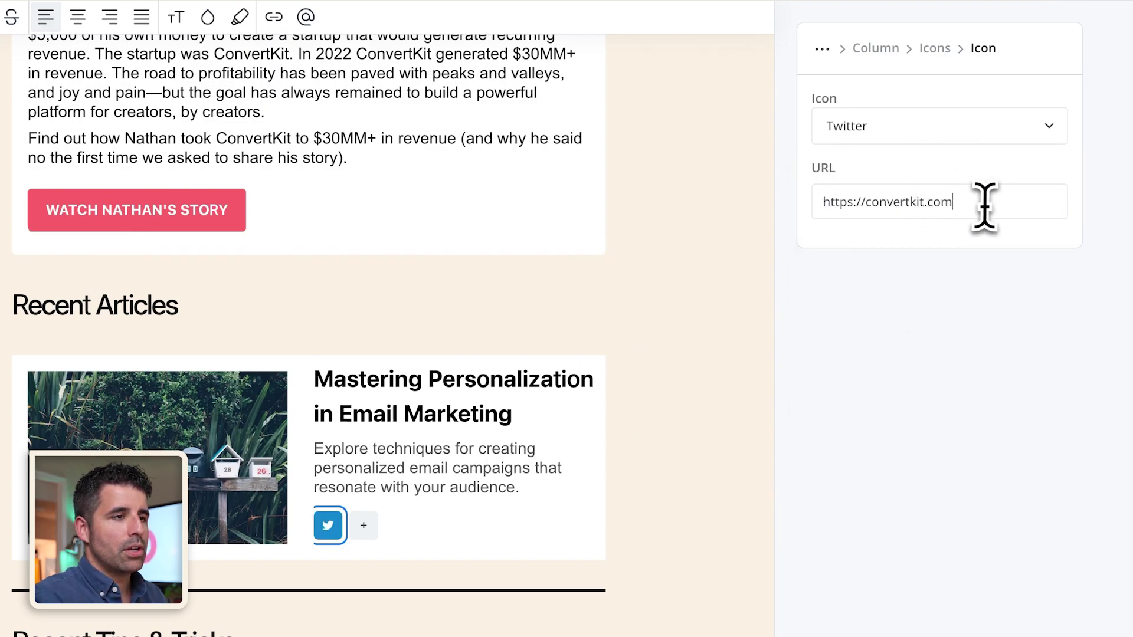
{"action": "key", "text": "ctrl+a"}
{"action": "type", "text": "t"}
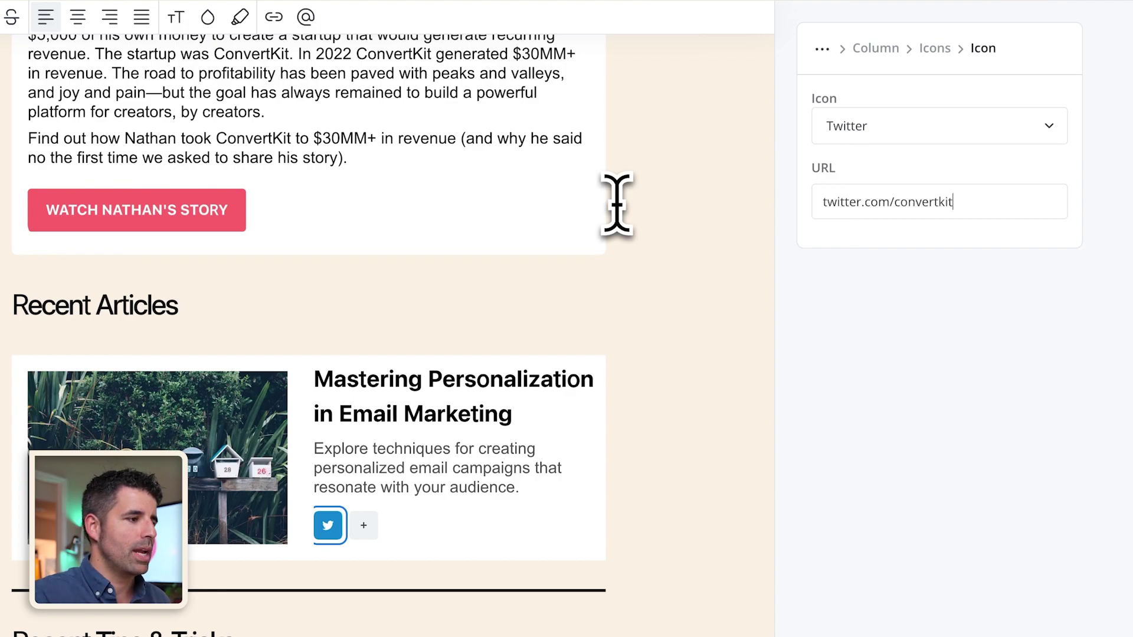
Add a second icon for YouTube and link it to youtube.com/convertkit.
{"action": "left_click", "coordinate": [364, 525]}
{"action": "left_click", "coordinate": [939, 129]}
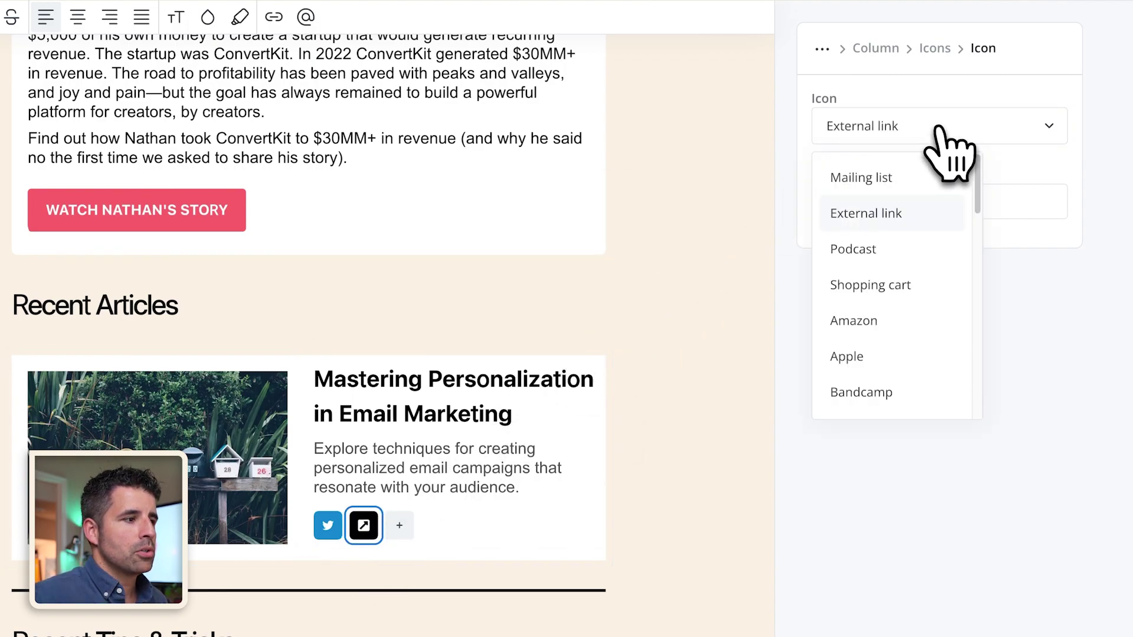
{"action": "scroll", "coordinate": [944, 266], "scroll_direction": "down", "scroll_amount": 10}
{"action": "left_click", "coordinate": [938, 394]}
{"action": "left_click", "coordinate": [873, 228]}
{"action": "key", "text": "ctrl+a"}
{"action": "type", "text": "youtube.com/convertkit"}
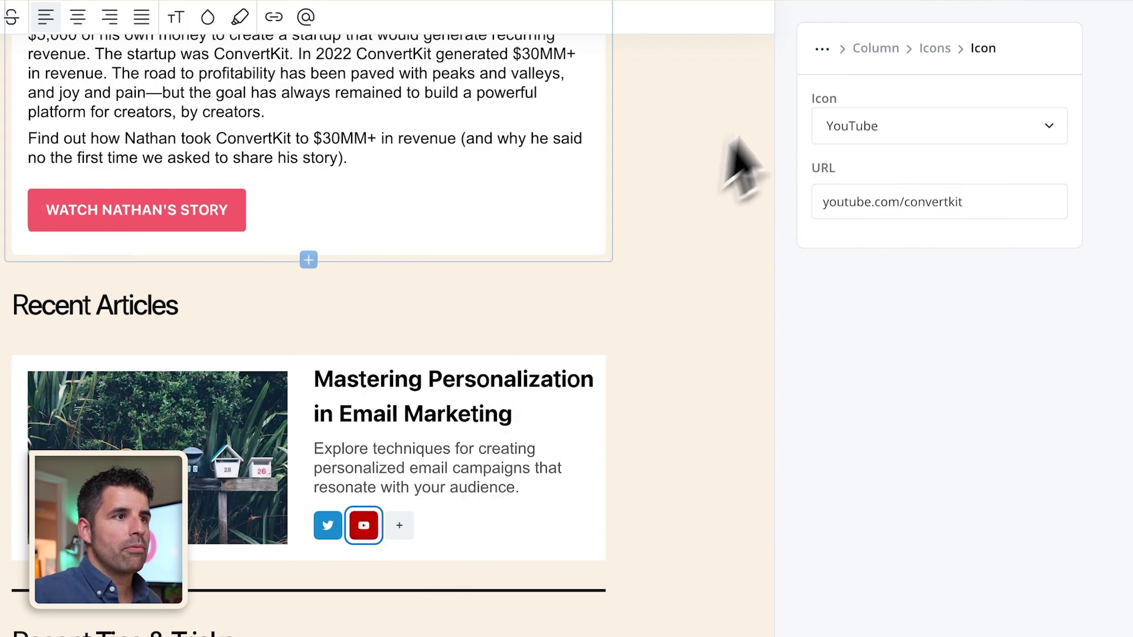
Set the social icons to Circle style with a custom color, using the saved dark navy as background.
{"action": "left_click", "coordinate": [943, 57]}
{"action": "left_click", "coordinate": [940, 135]}
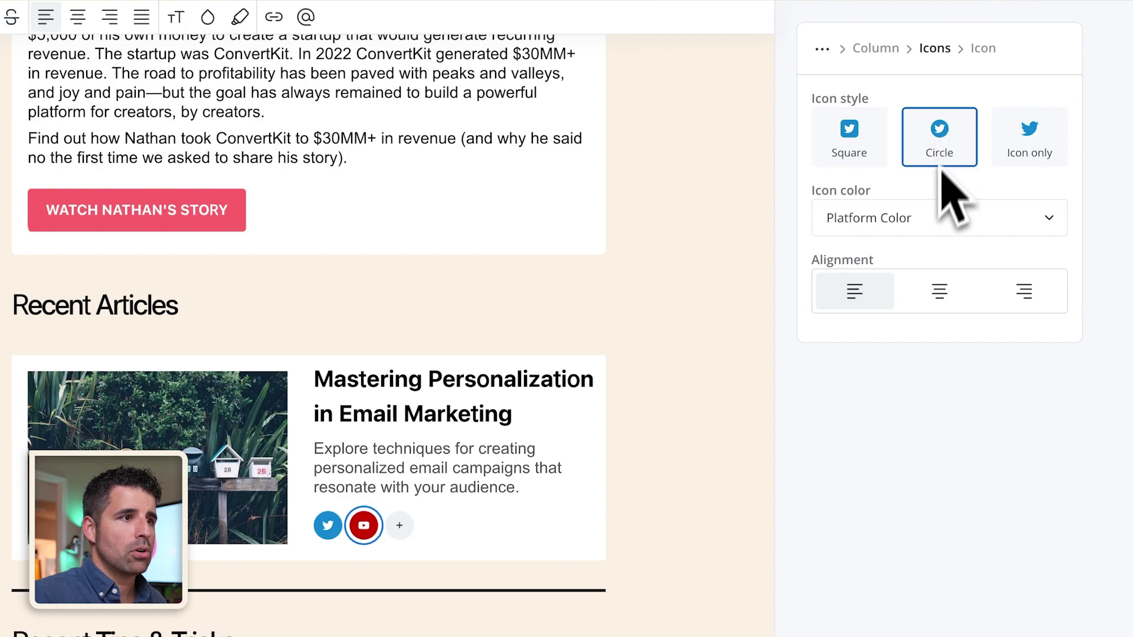
{"action": "left_click", "coordinate": [928, 226]}
{"action": "left_click", "coordinate": [883, 303]}
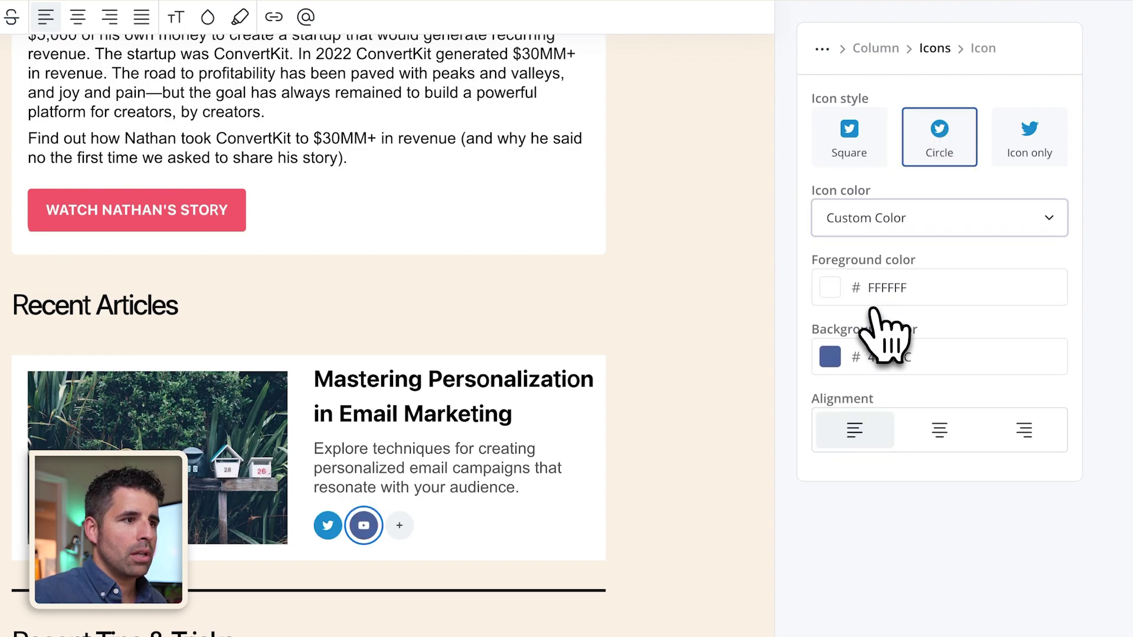
{"action": "left_click", "coordinate": [889, 358]}
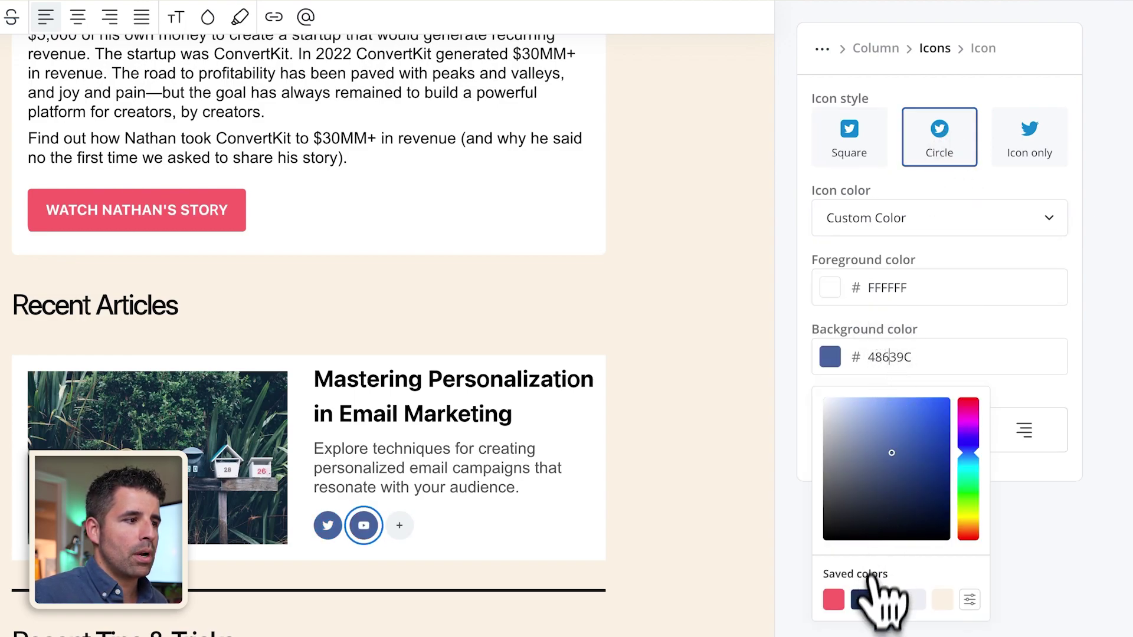
{"action": "left_click", "coordinate": [534, 493]}
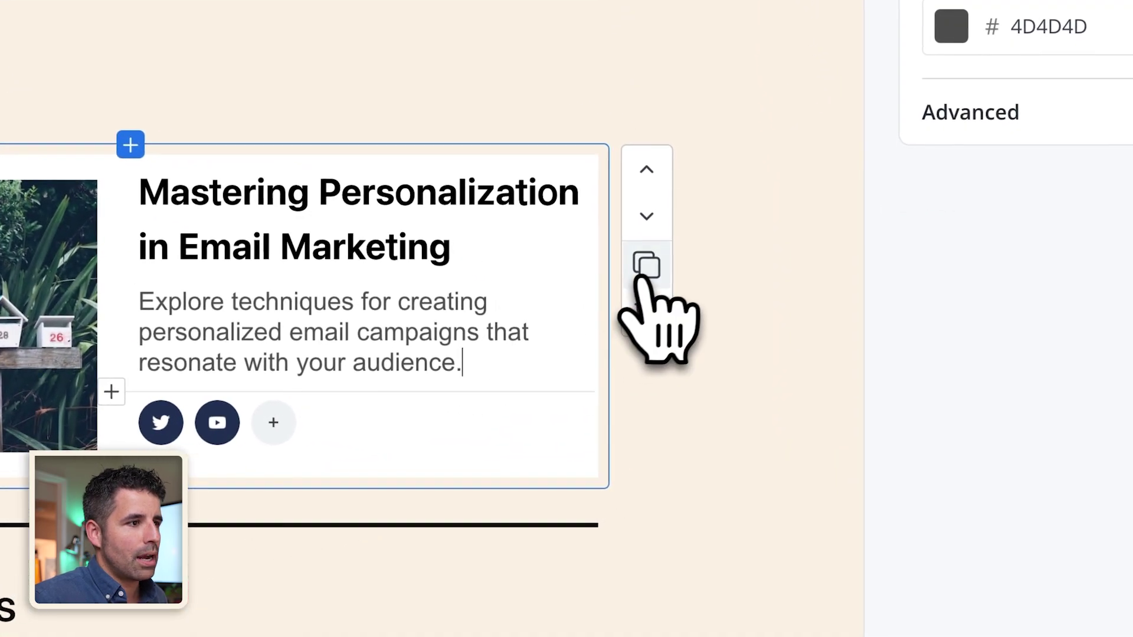
Duplicate the Mastering Personalization article layout directly below the original.
{"action": "left_click", "coordinate": [648, 265]}
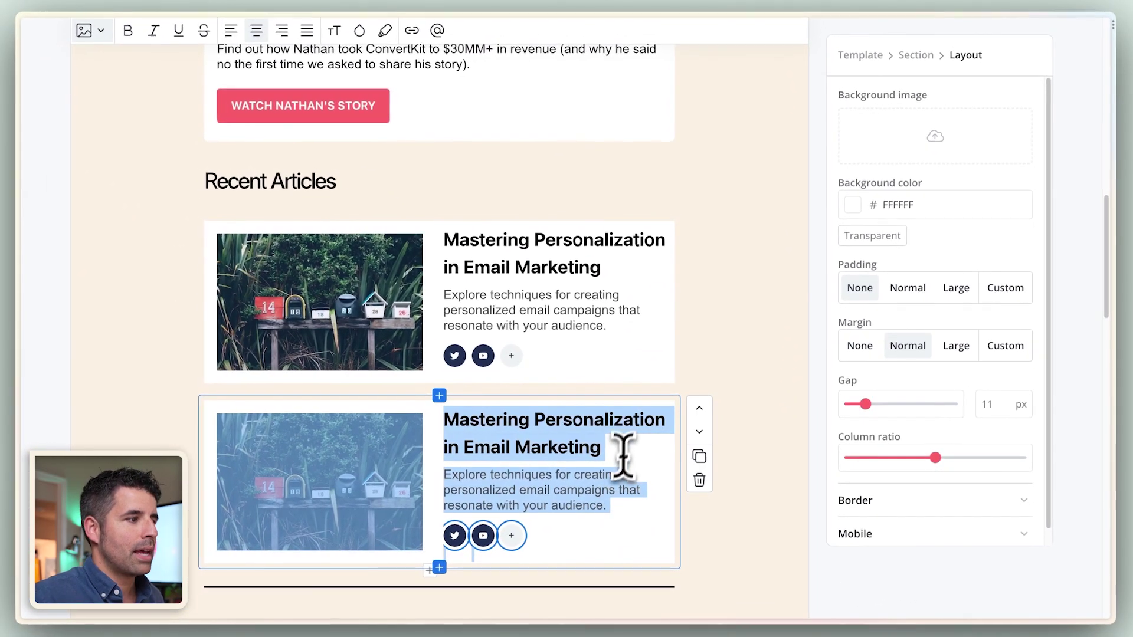
{"action": "left_click", "coordinate": [617, 483]}
{"action": "scroll", "coordinate": [617, 487], "scroll_direction": "down", "scroll_amount": 1}
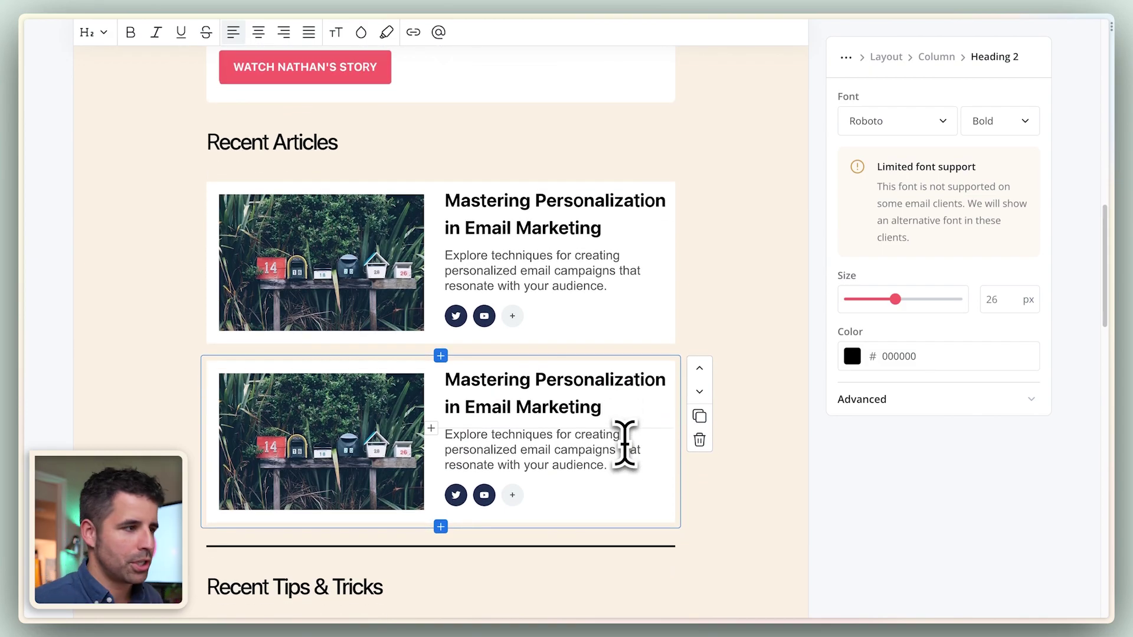
{"action": "scroll", "coordinate": [714, 292], "scroll_direction": "down", "scroll_amount": 2}
Rename the template as "New ConvertKit Email Template!" and save it.
{"action": "scroll", "coordinate": [715, 292], "scroll_direction": "up", "scroll_amount": 10}
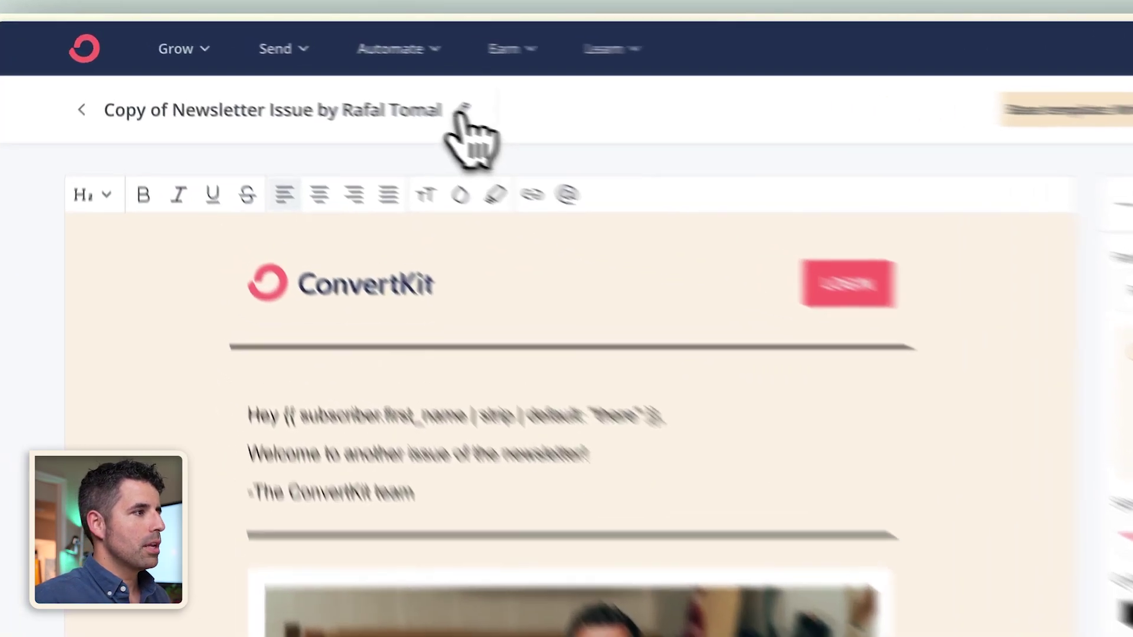
{"action": "left_click", "coordinate": [361, 84]}
{"action": "type", "text": "New"}
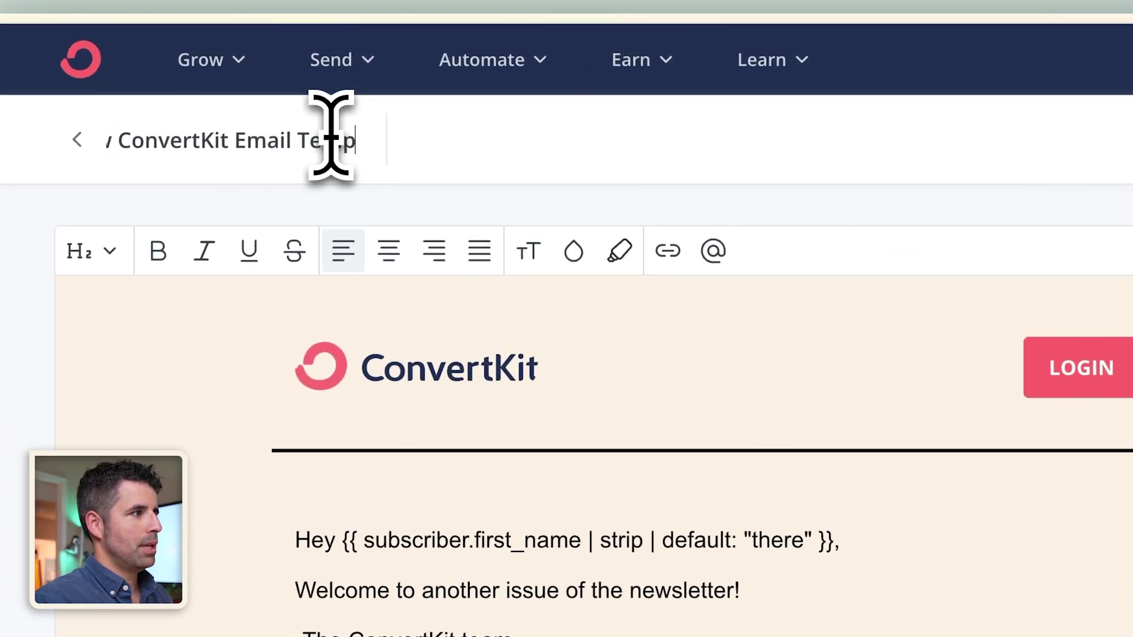
{"action": "left_click", "coordinate": [956, 140]}
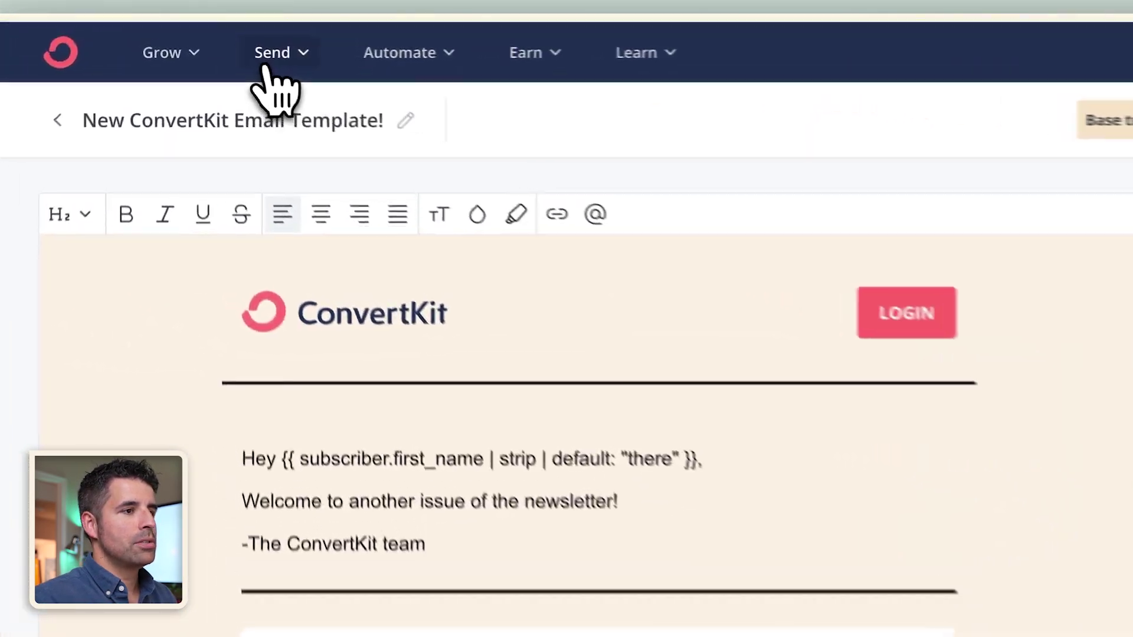
Go to the Broadcasts list and start a new broadcast.
{"action": "left_click", "coordinate": [278, 59]}
{"action": "left_click", "coordinate": [330, 135]}
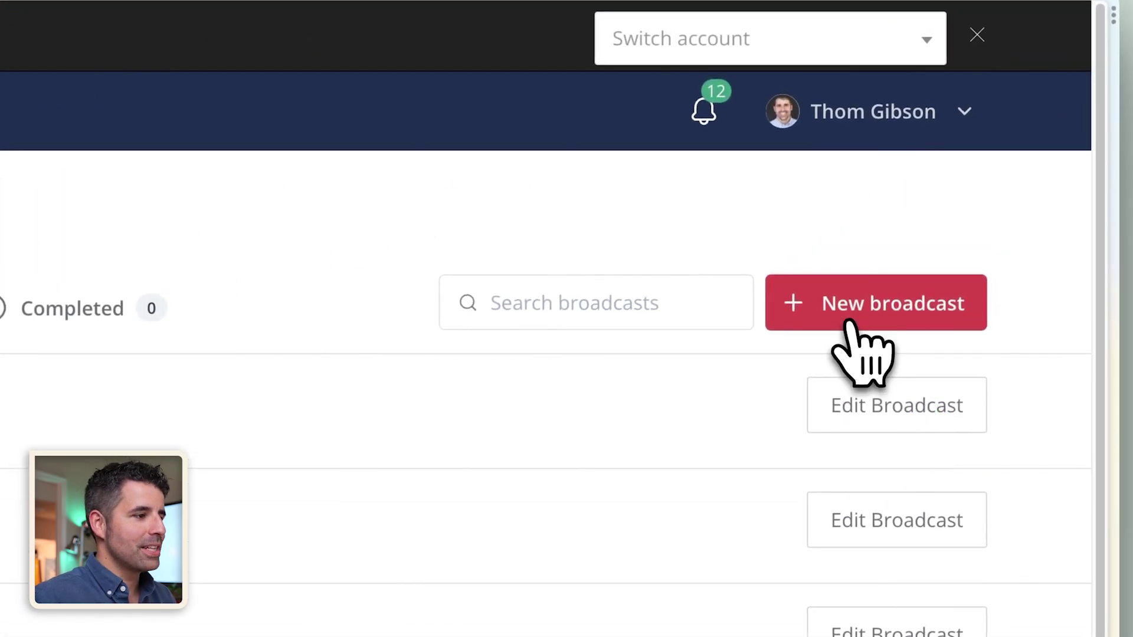
{"action": "left_click", "coordinate": [850, 324]}
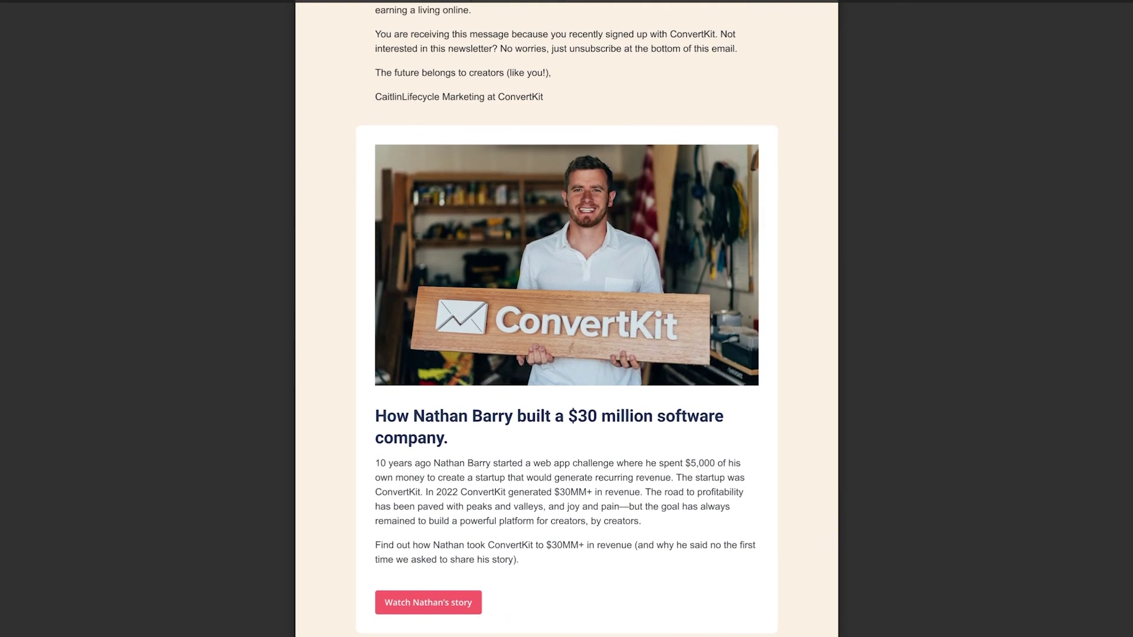
{"action": "scroll", "coordinate": [566, 319], "scroll_direction": "down", "scroll_amount": 1}
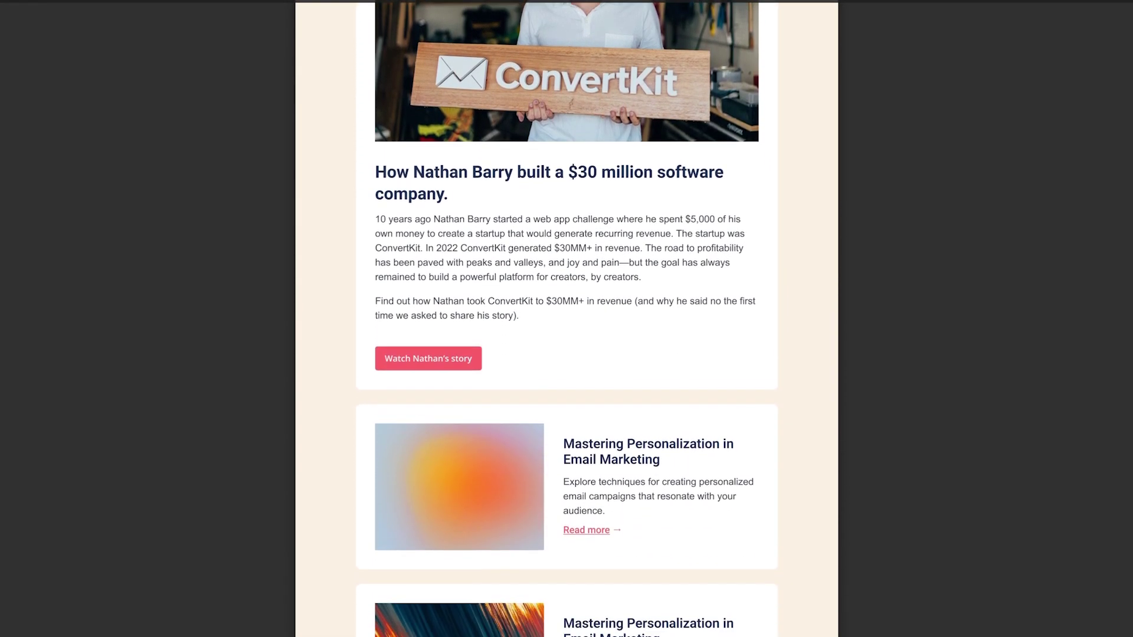